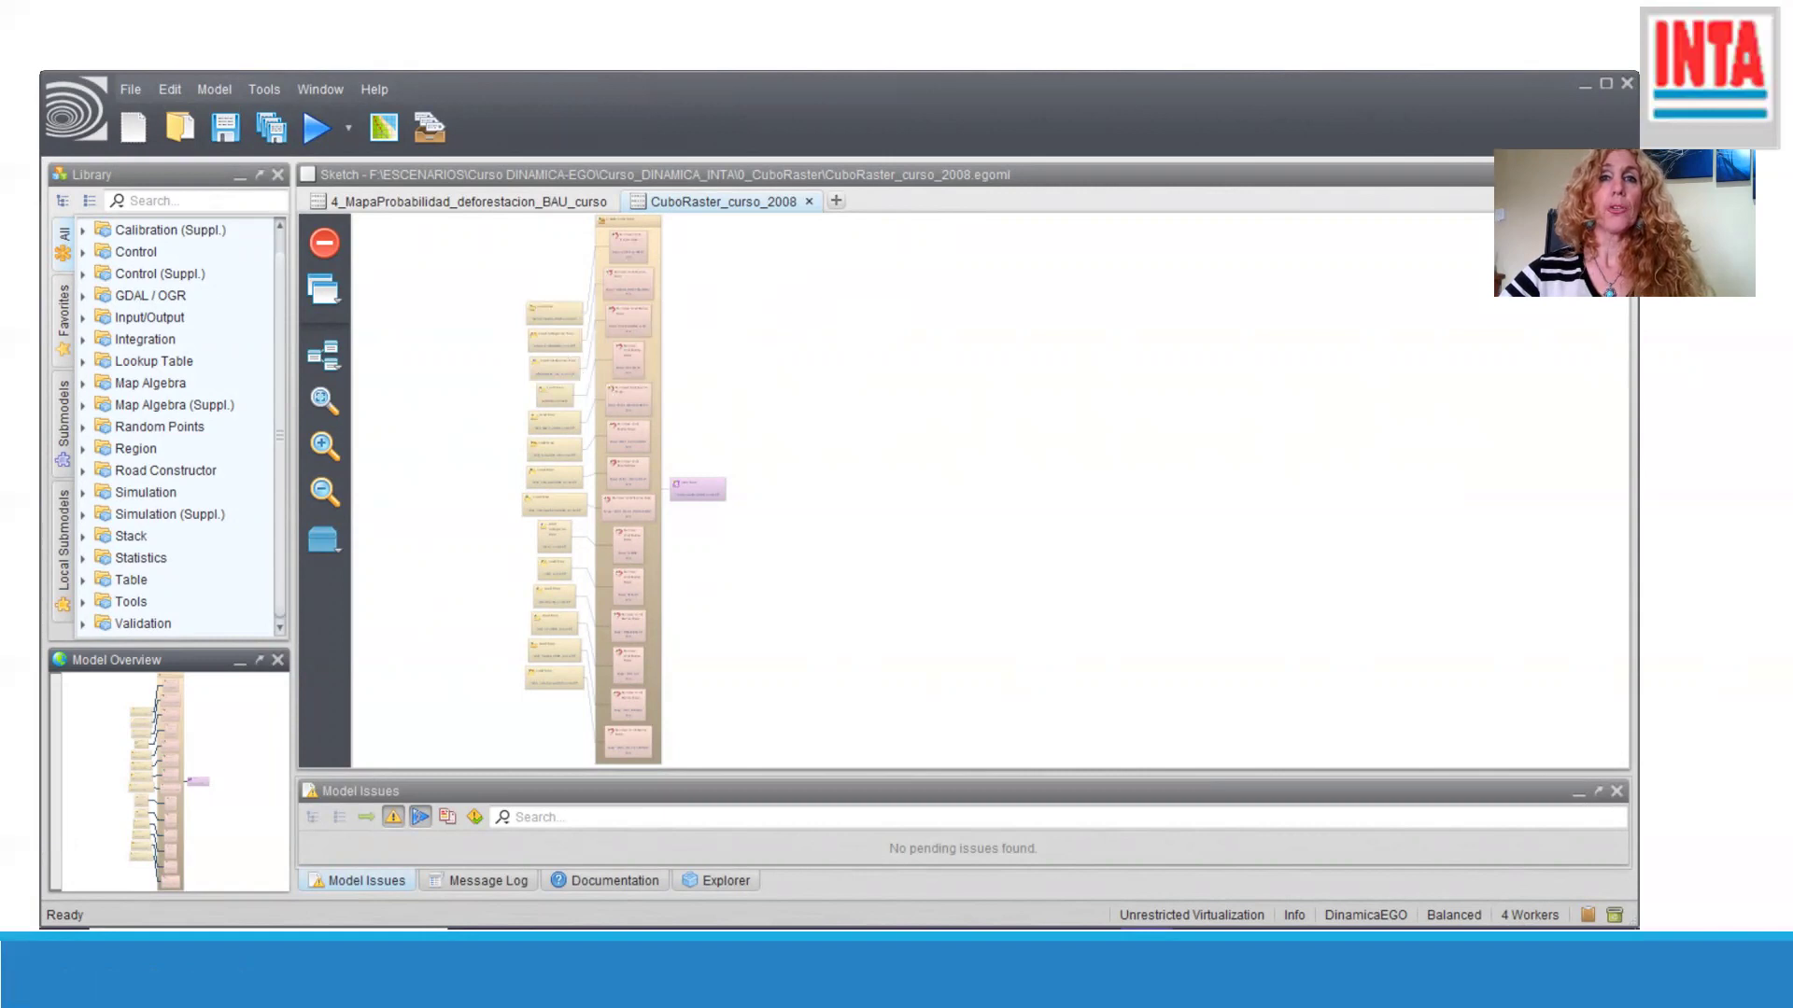
Step: Leave the slide show, switch to Dinamica EGO and add a Load Categorical Map and a Load Map functor to the sketch
key(Escape)
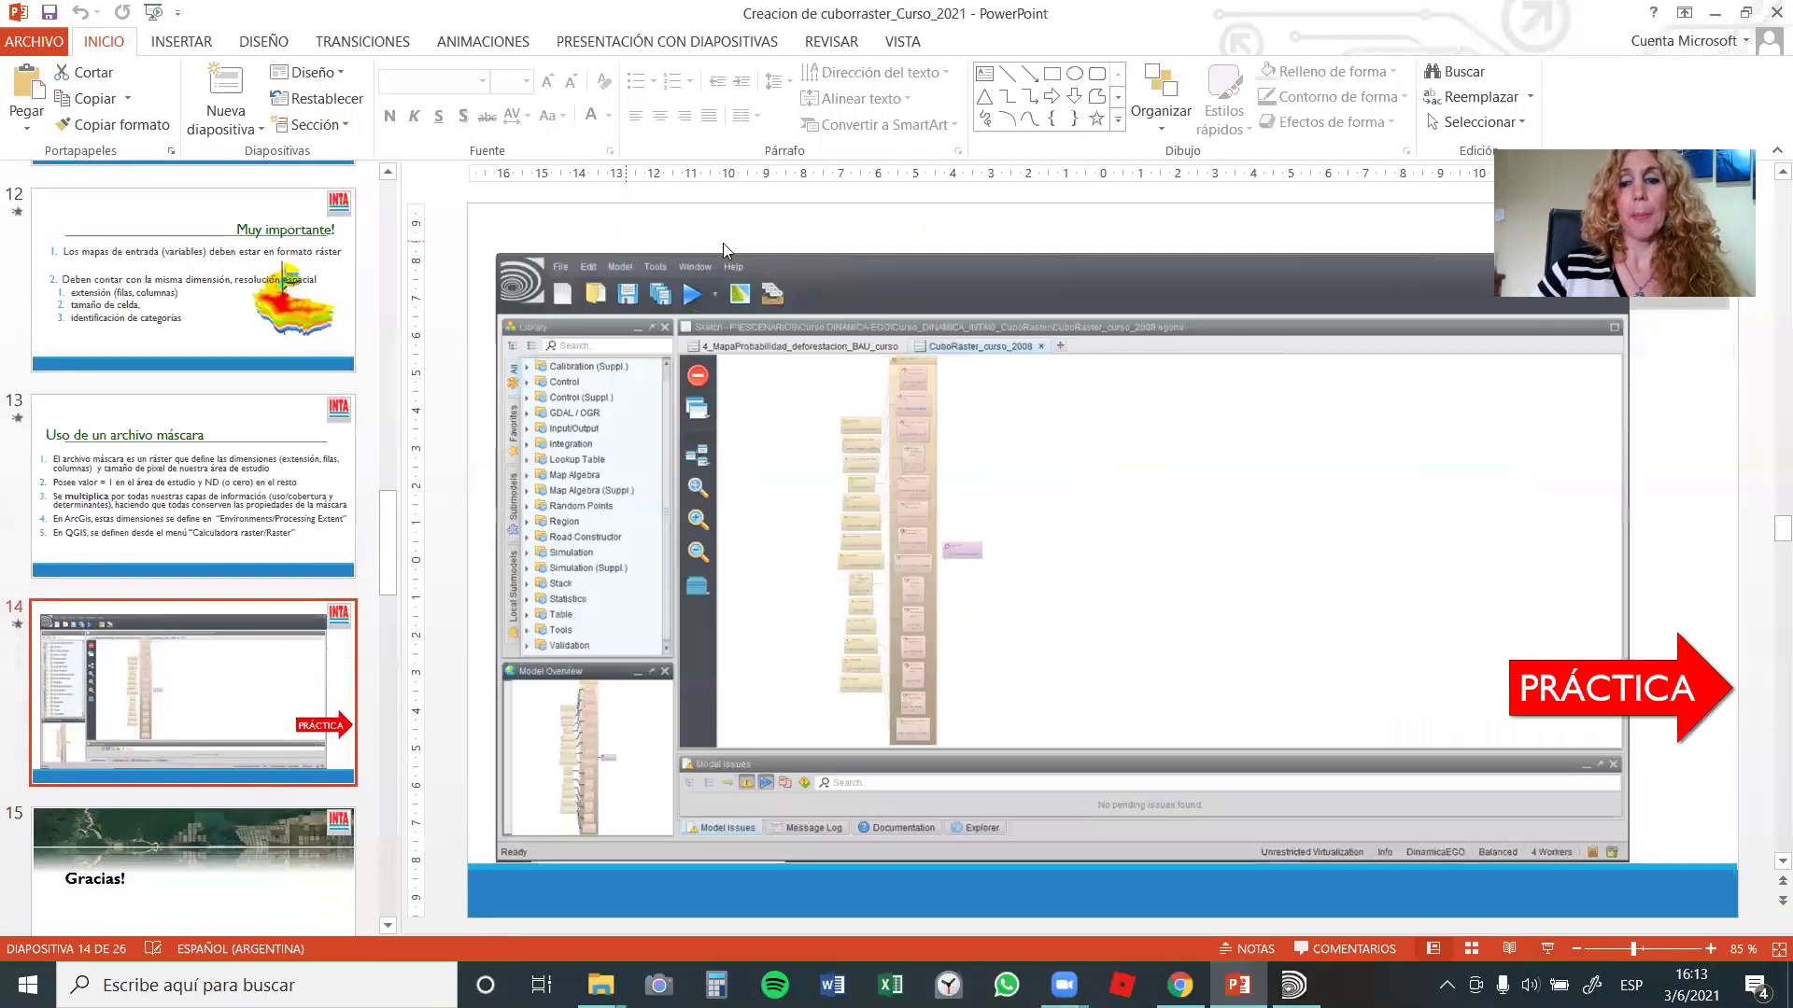
click(1293, 985)
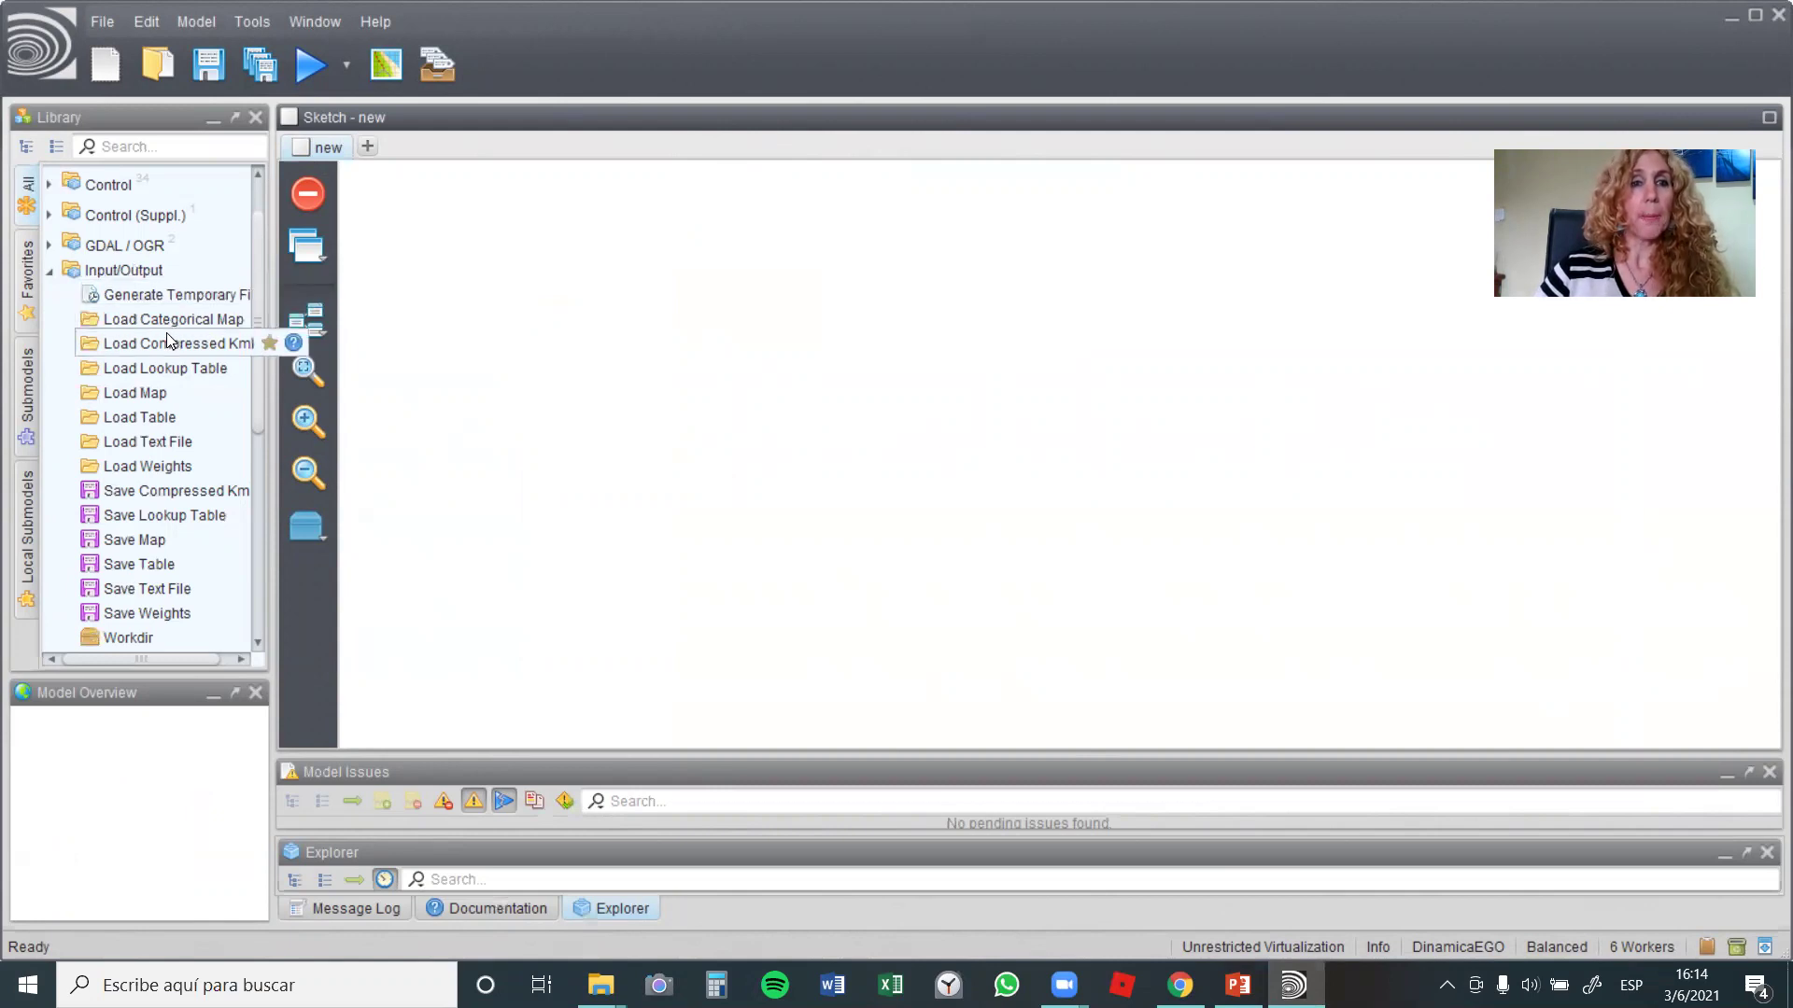
drag(232, 321, 555, 305)
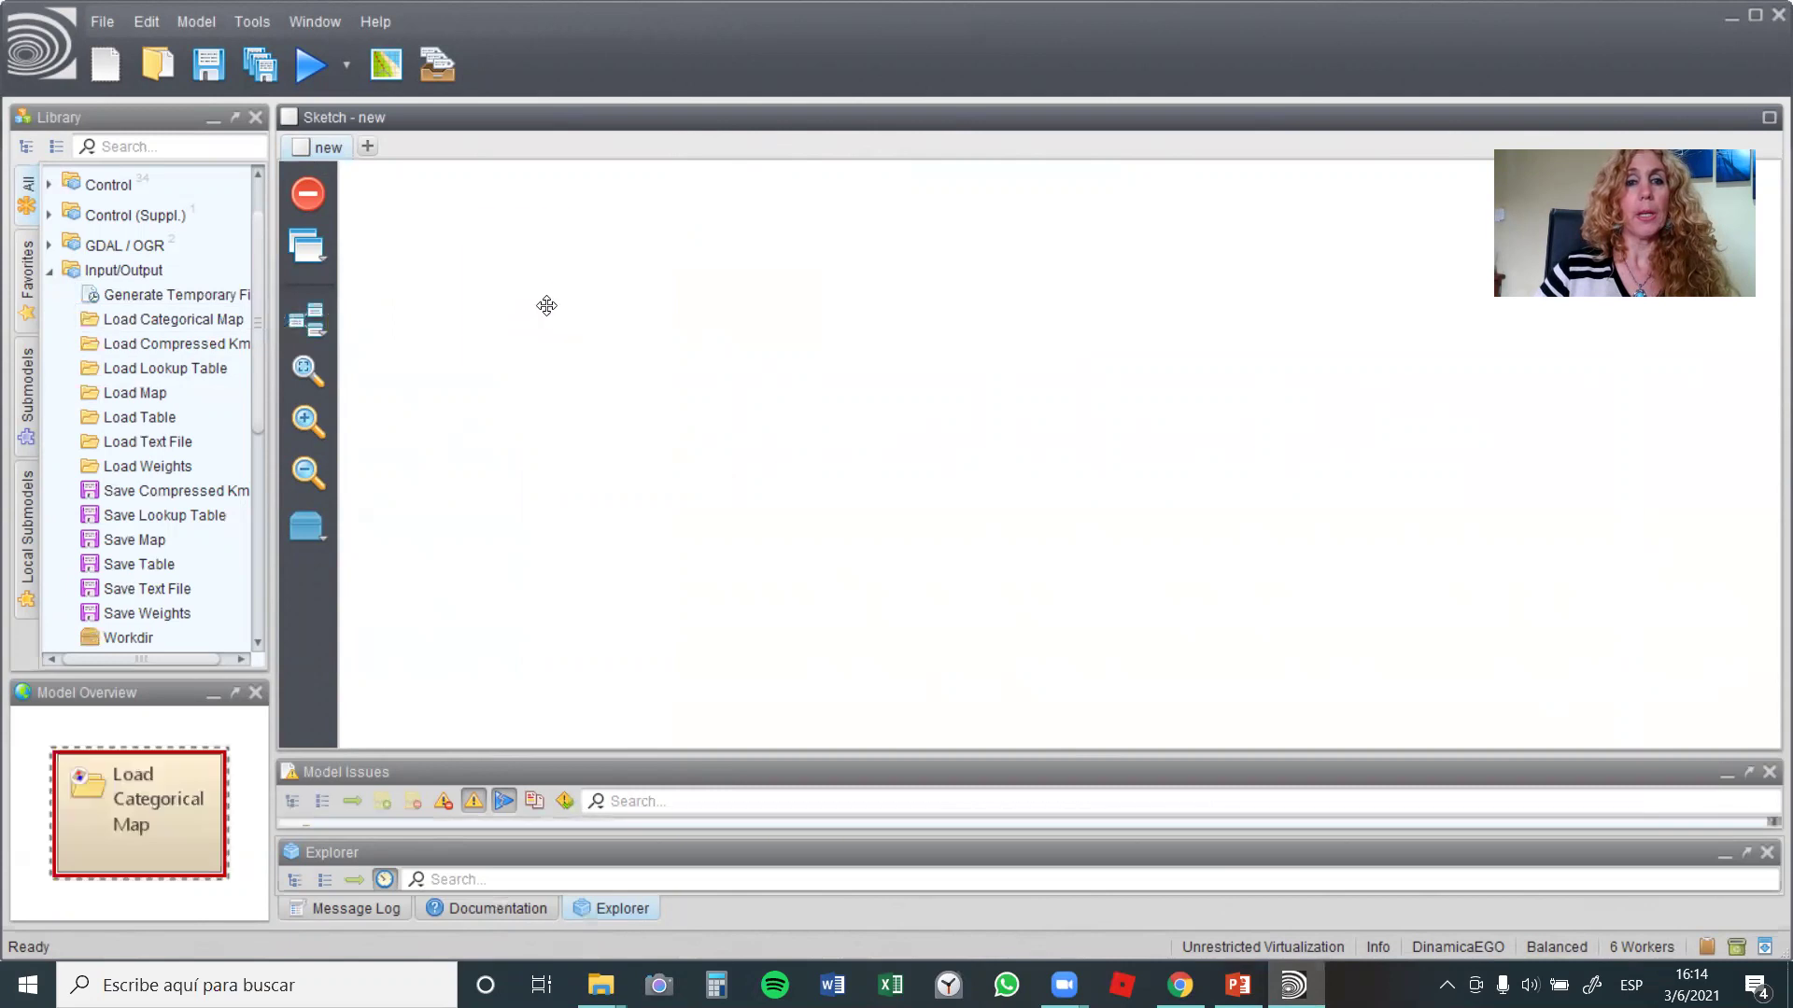
drag(123, 396, 555, 474)
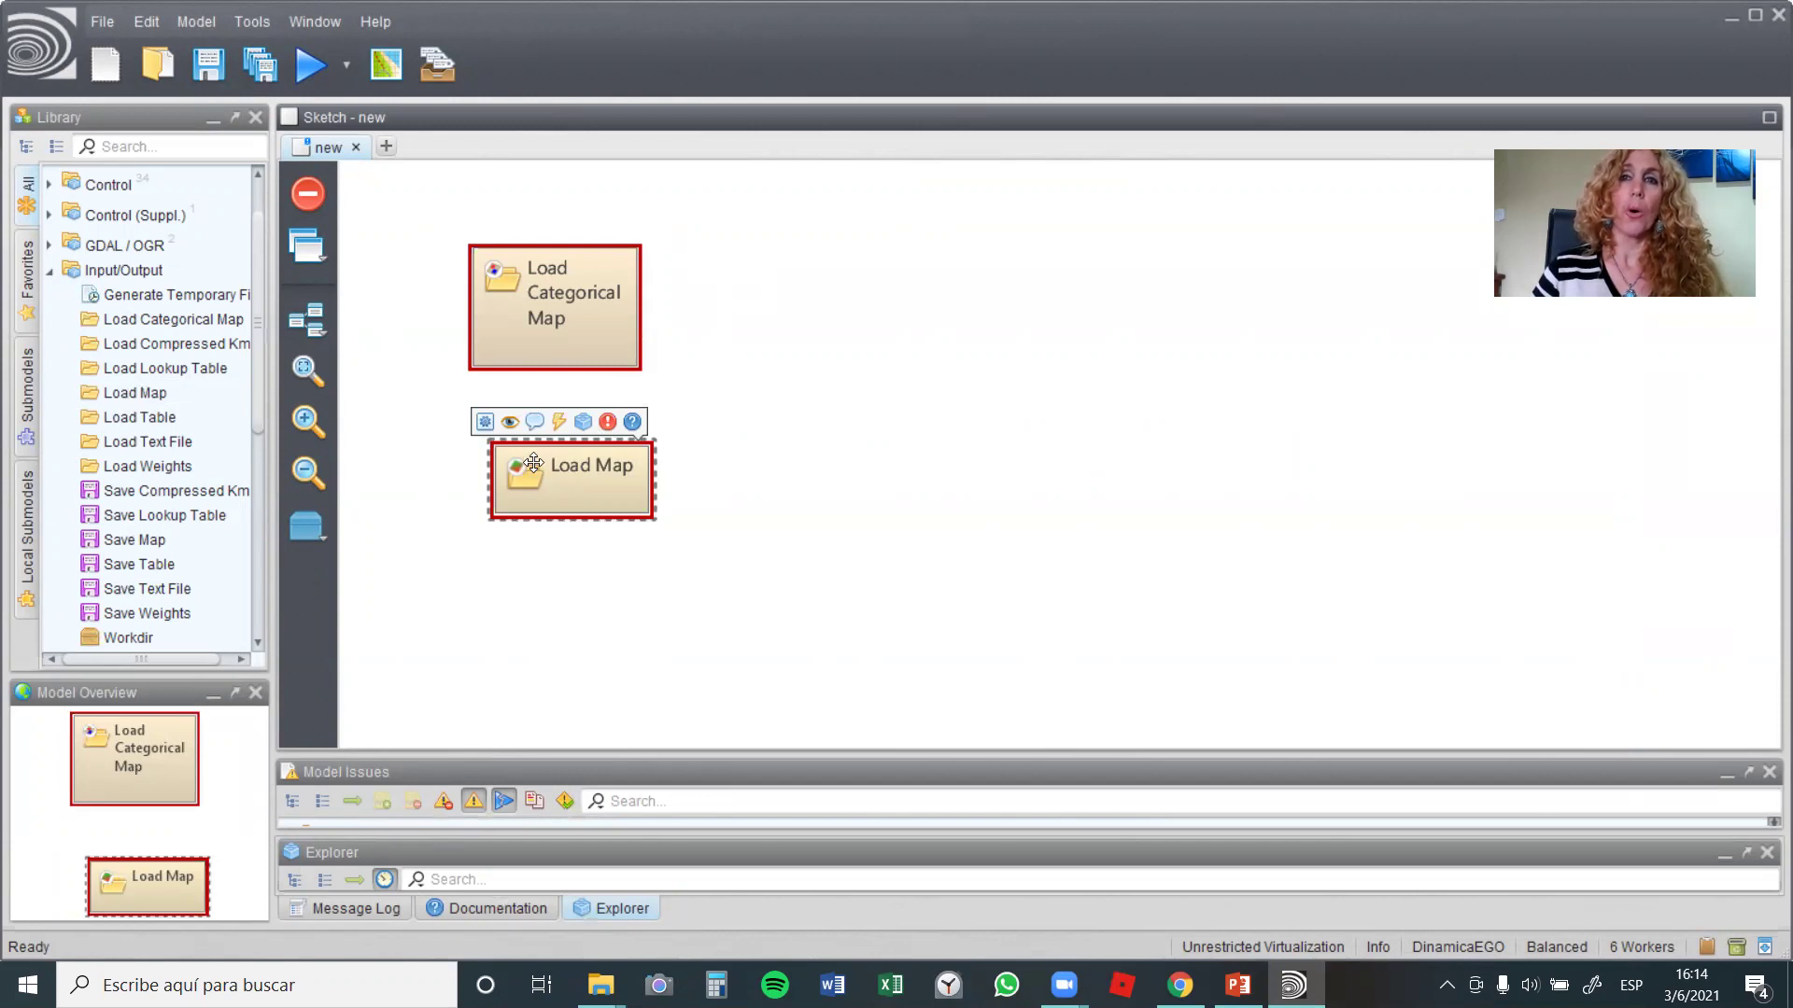
Step: Set the Load Categorical Map functor's input file to otbn_curso.tif from the CuboRaster folder Variables 2008
mouse_move(530, 456)
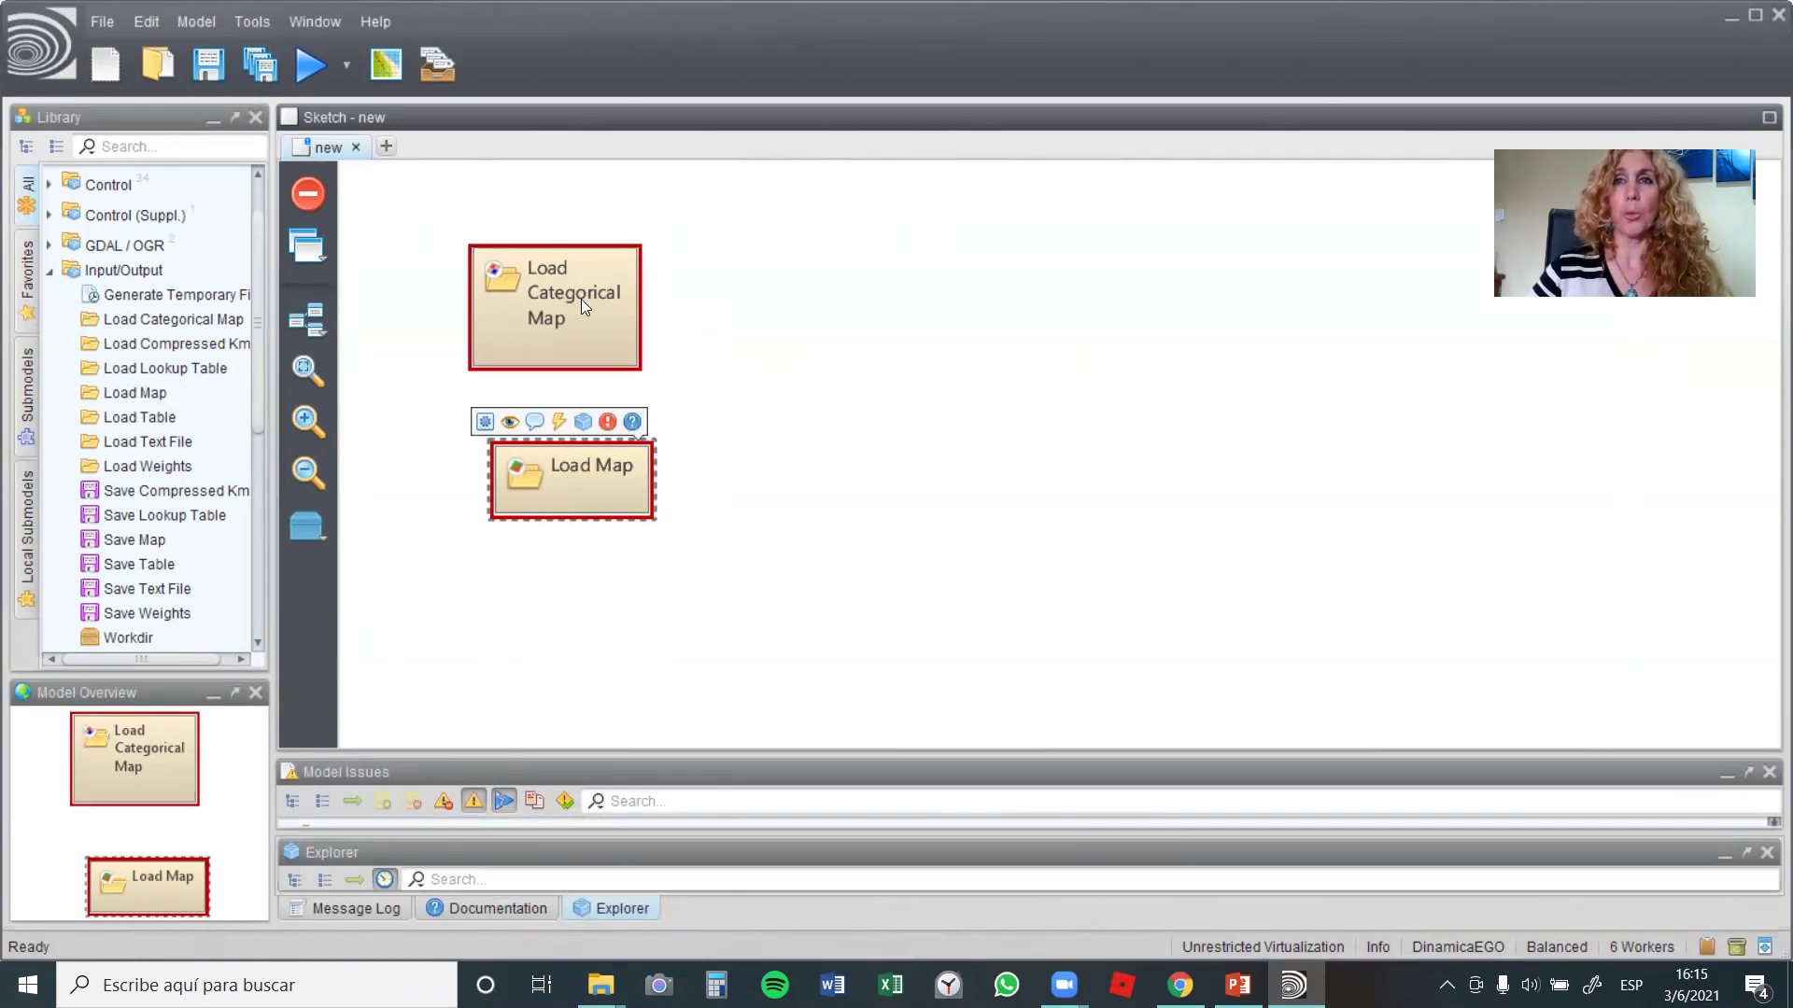
mouse_move(580, 299)
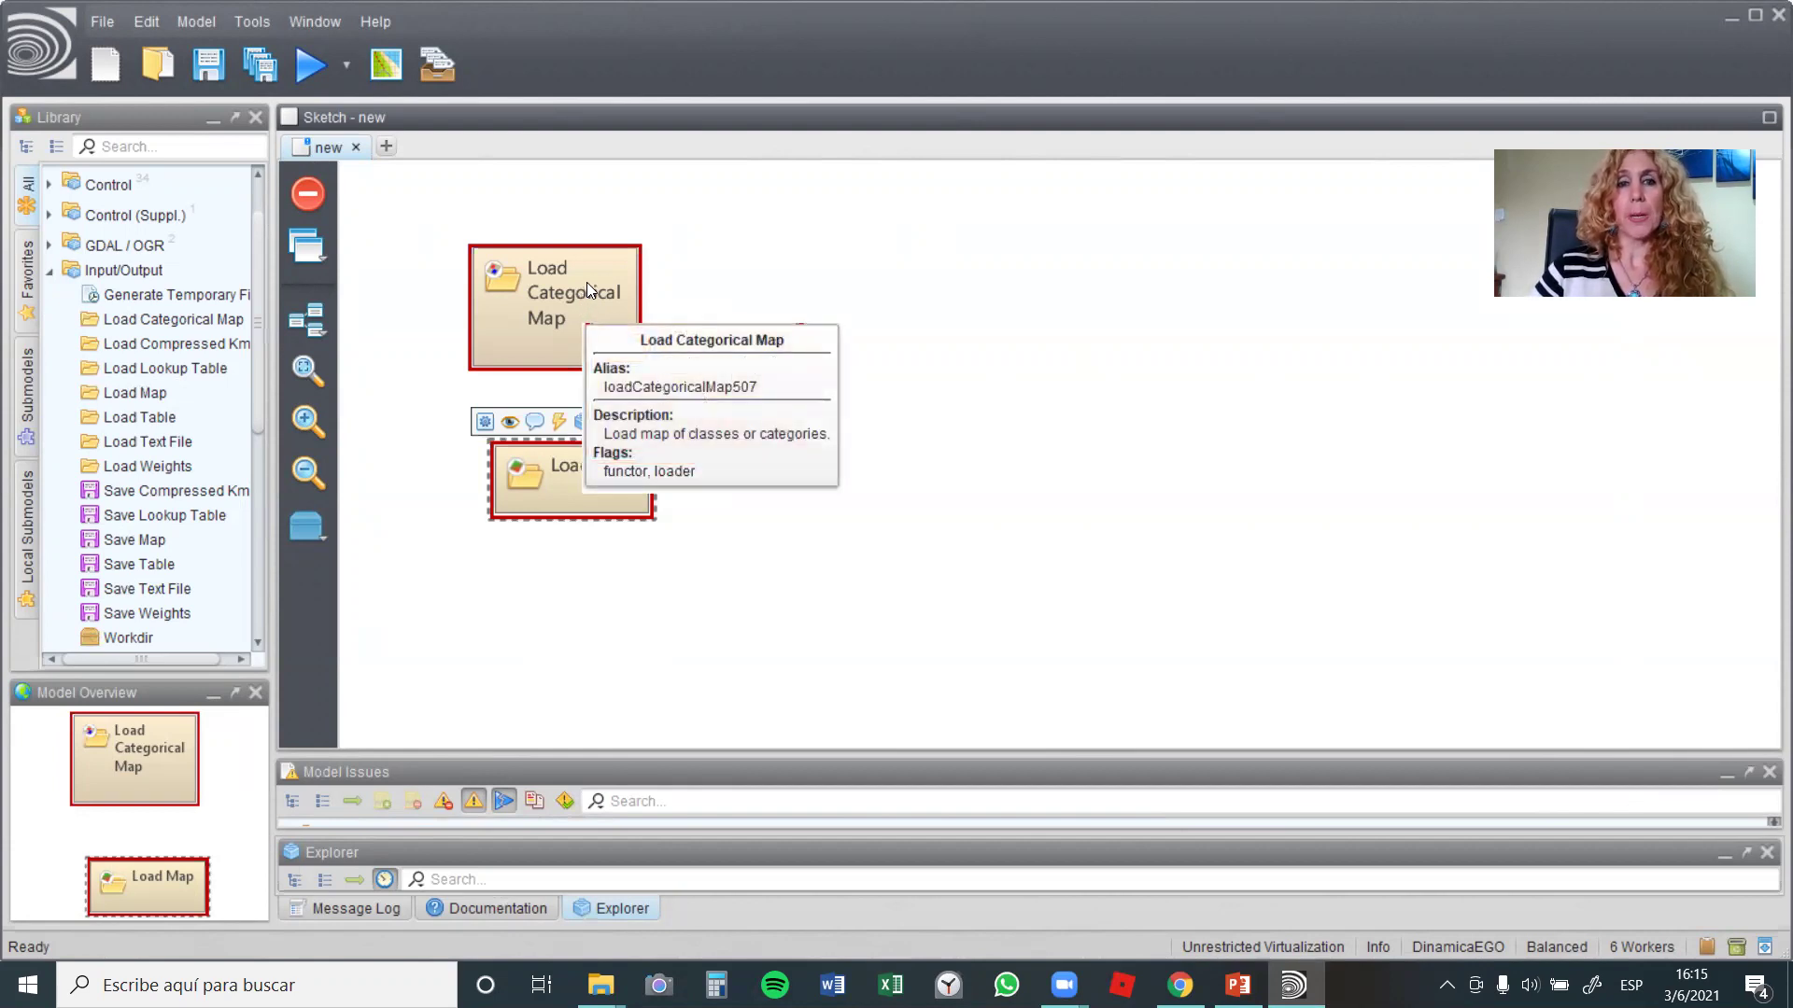
double_click(586, 282)
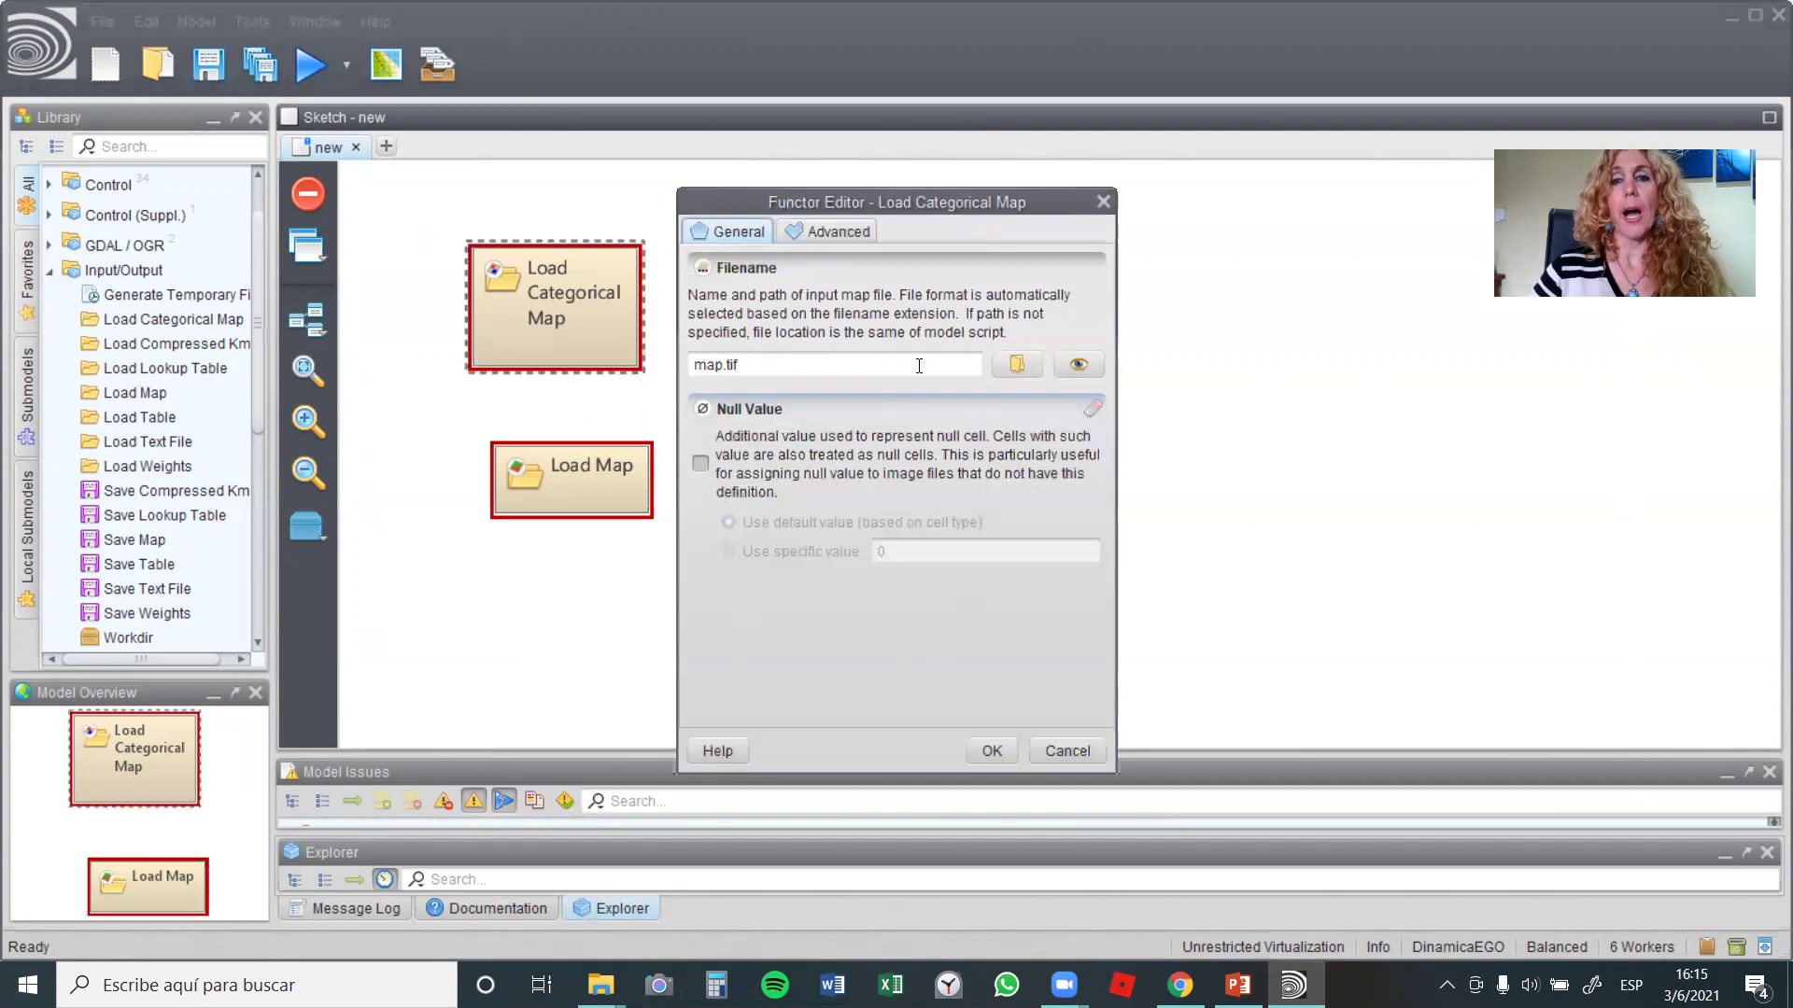
click(1017, 368)
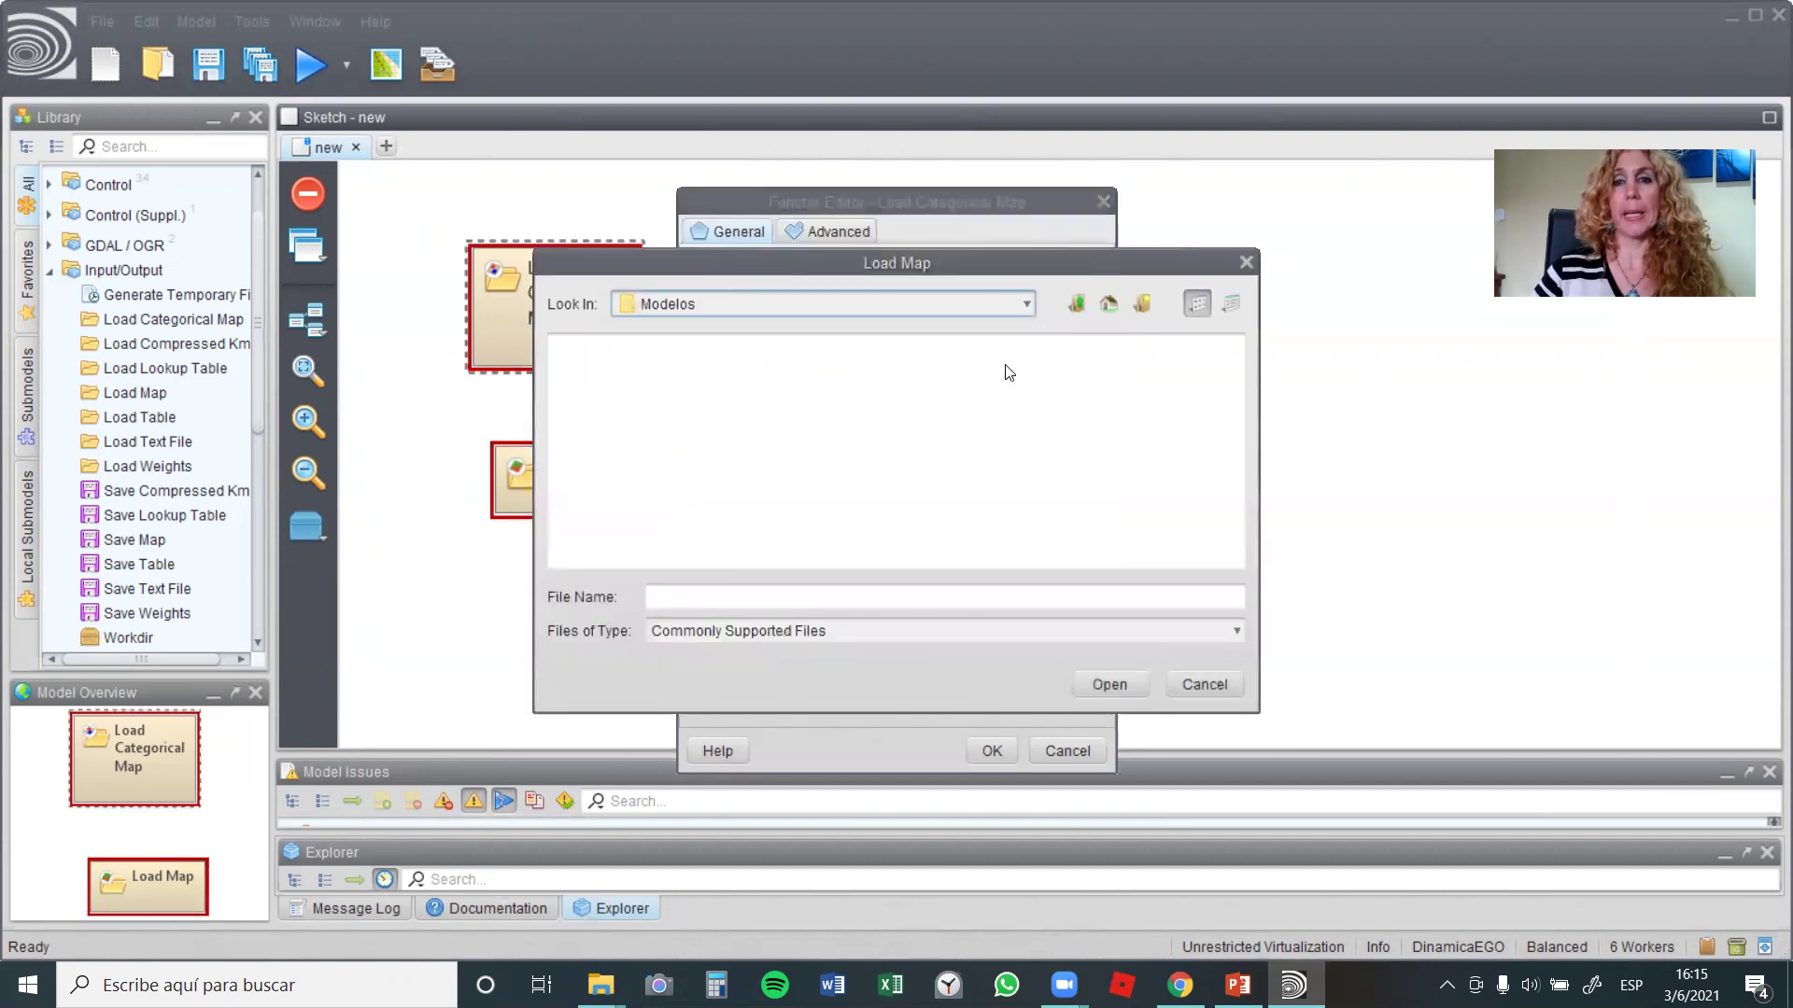
click(1074, 300)
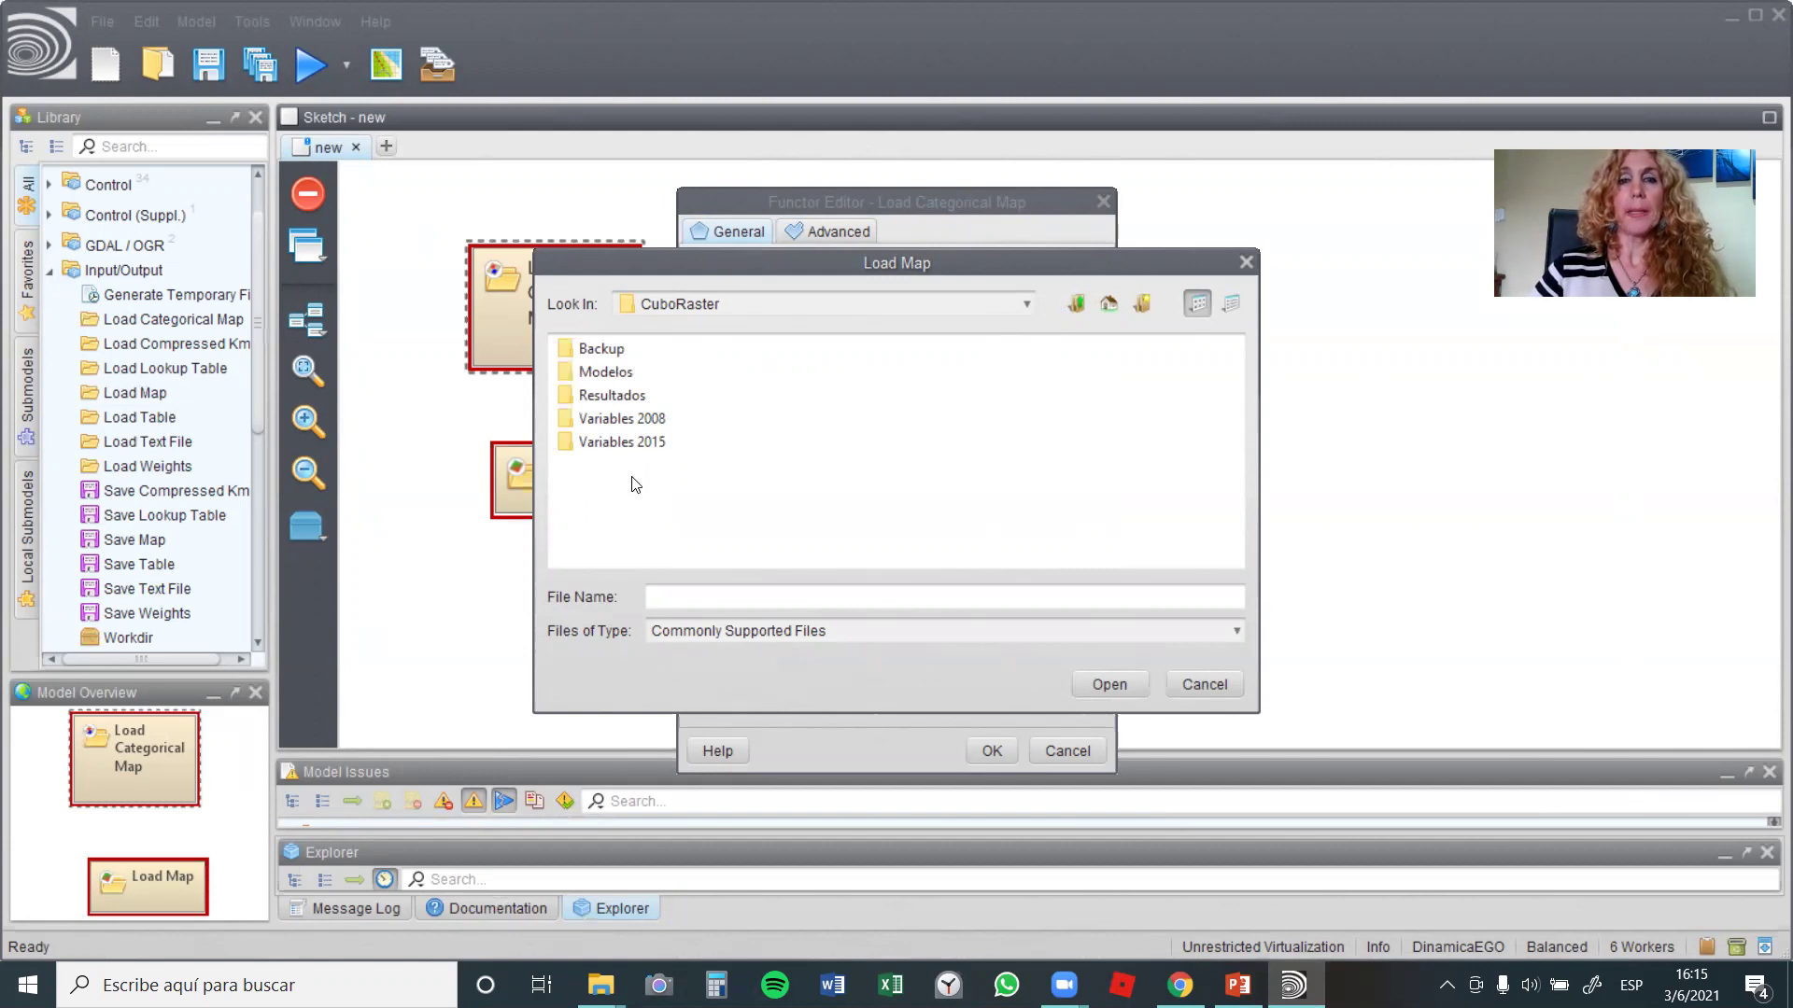
double_click(618, 419)
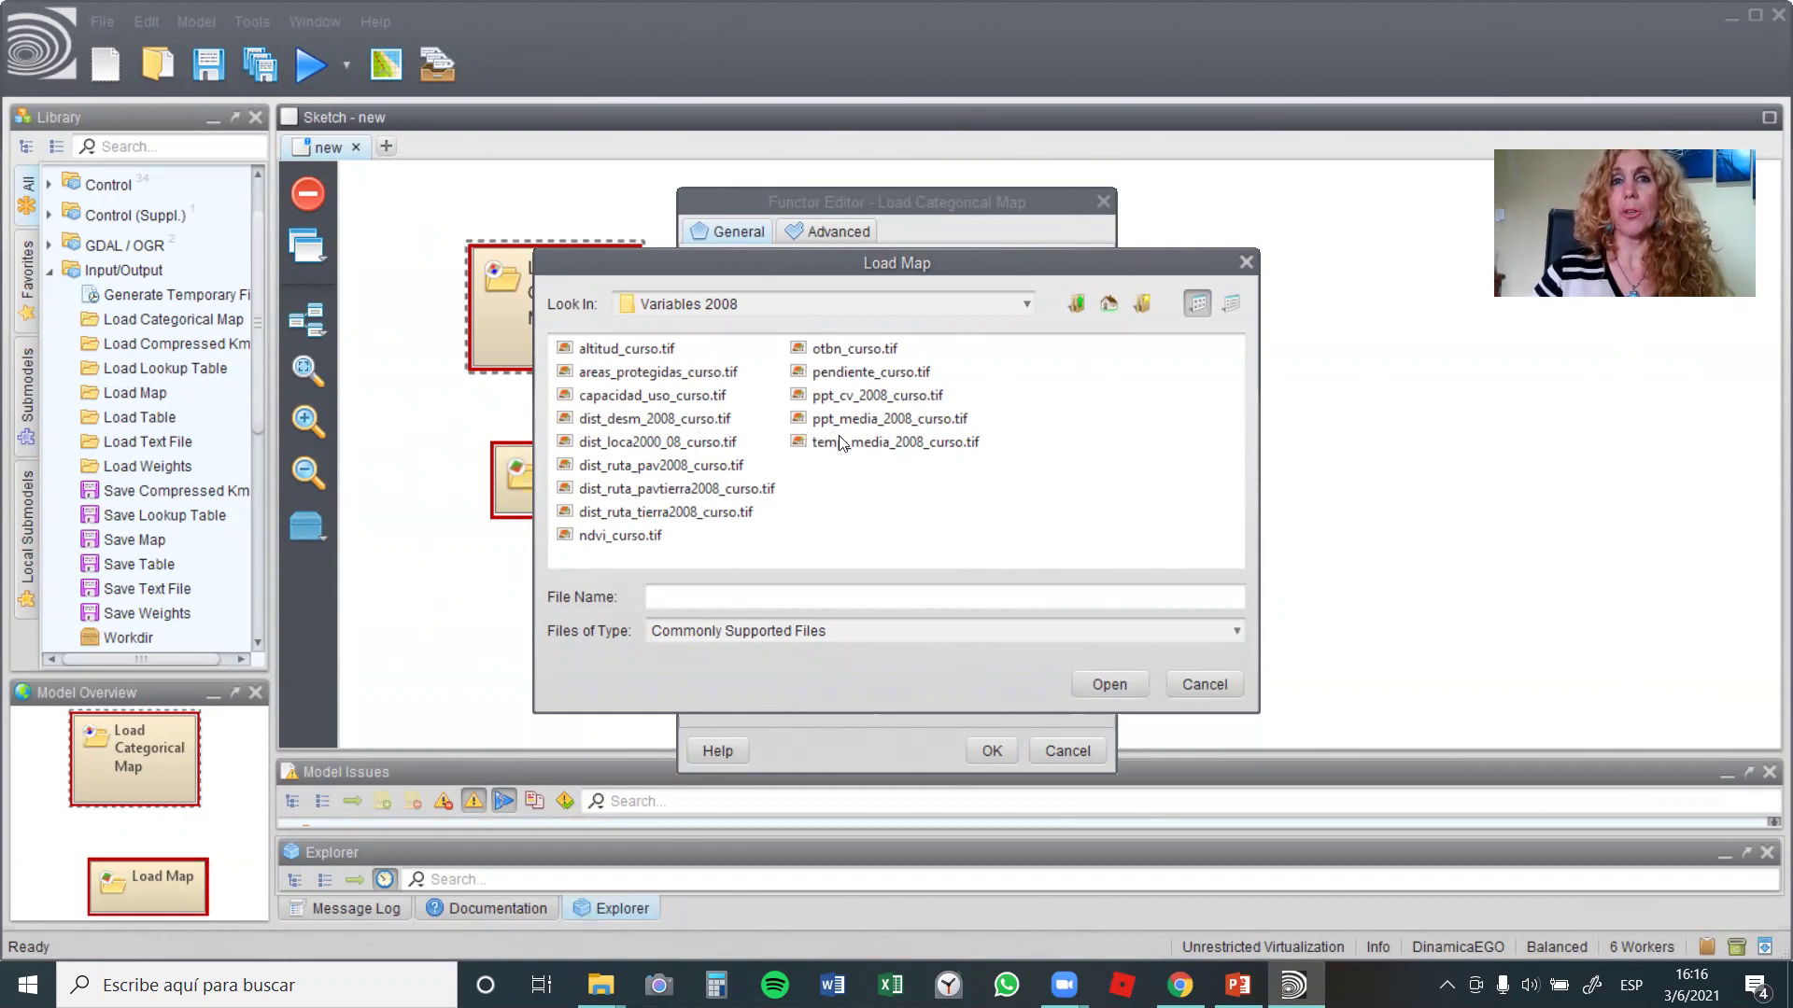
click(851, 352)
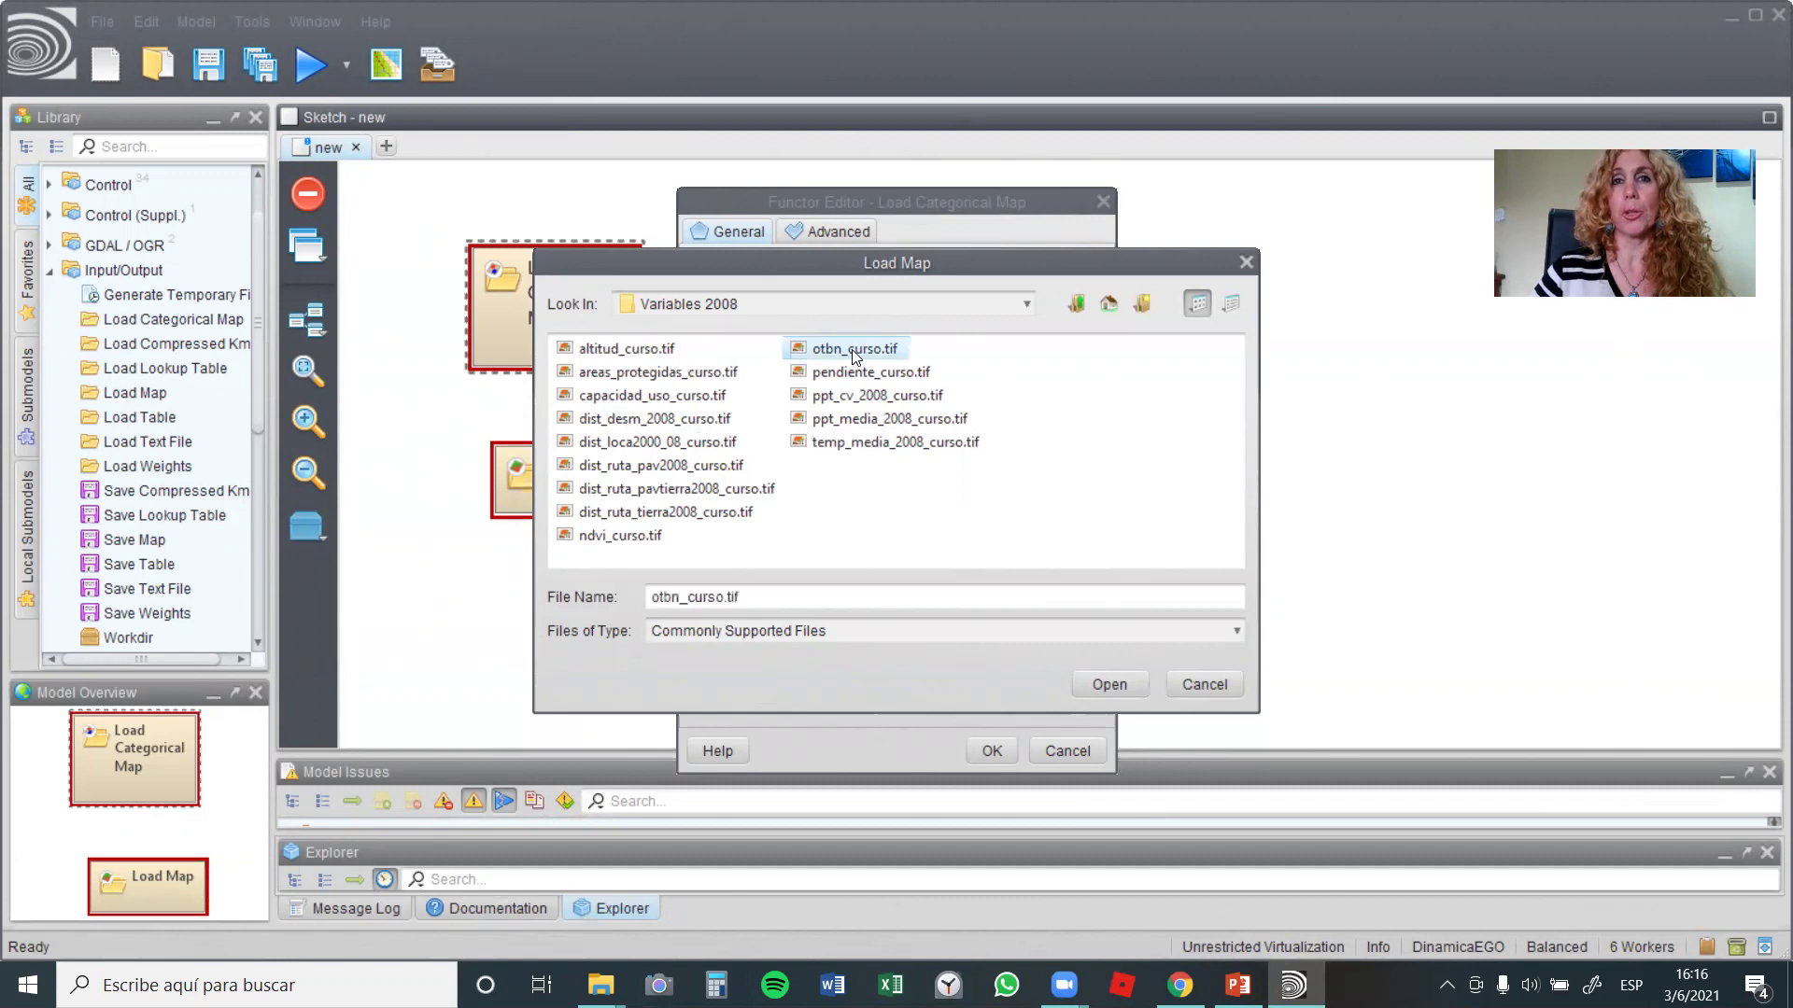
click(1107, 684)
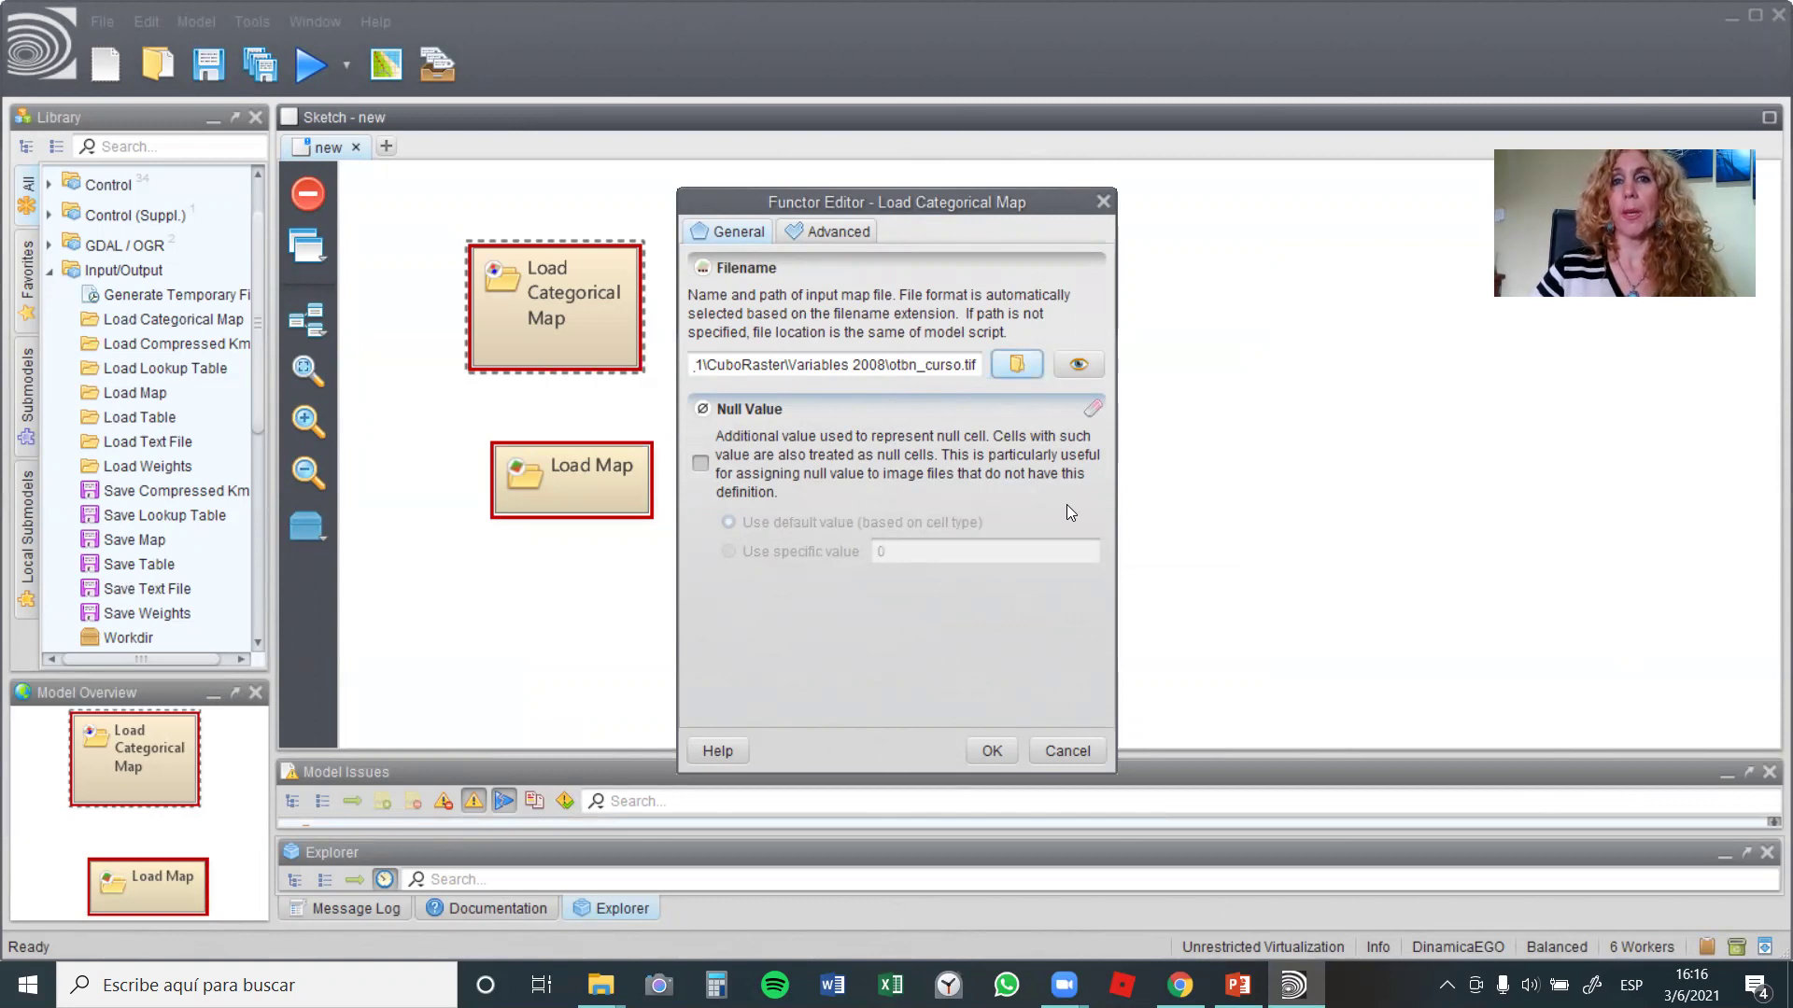
Step: Preview otbn_curso.tif in the map viewer and examine its cell size, dimensions and projection properties
click(1085, 364)
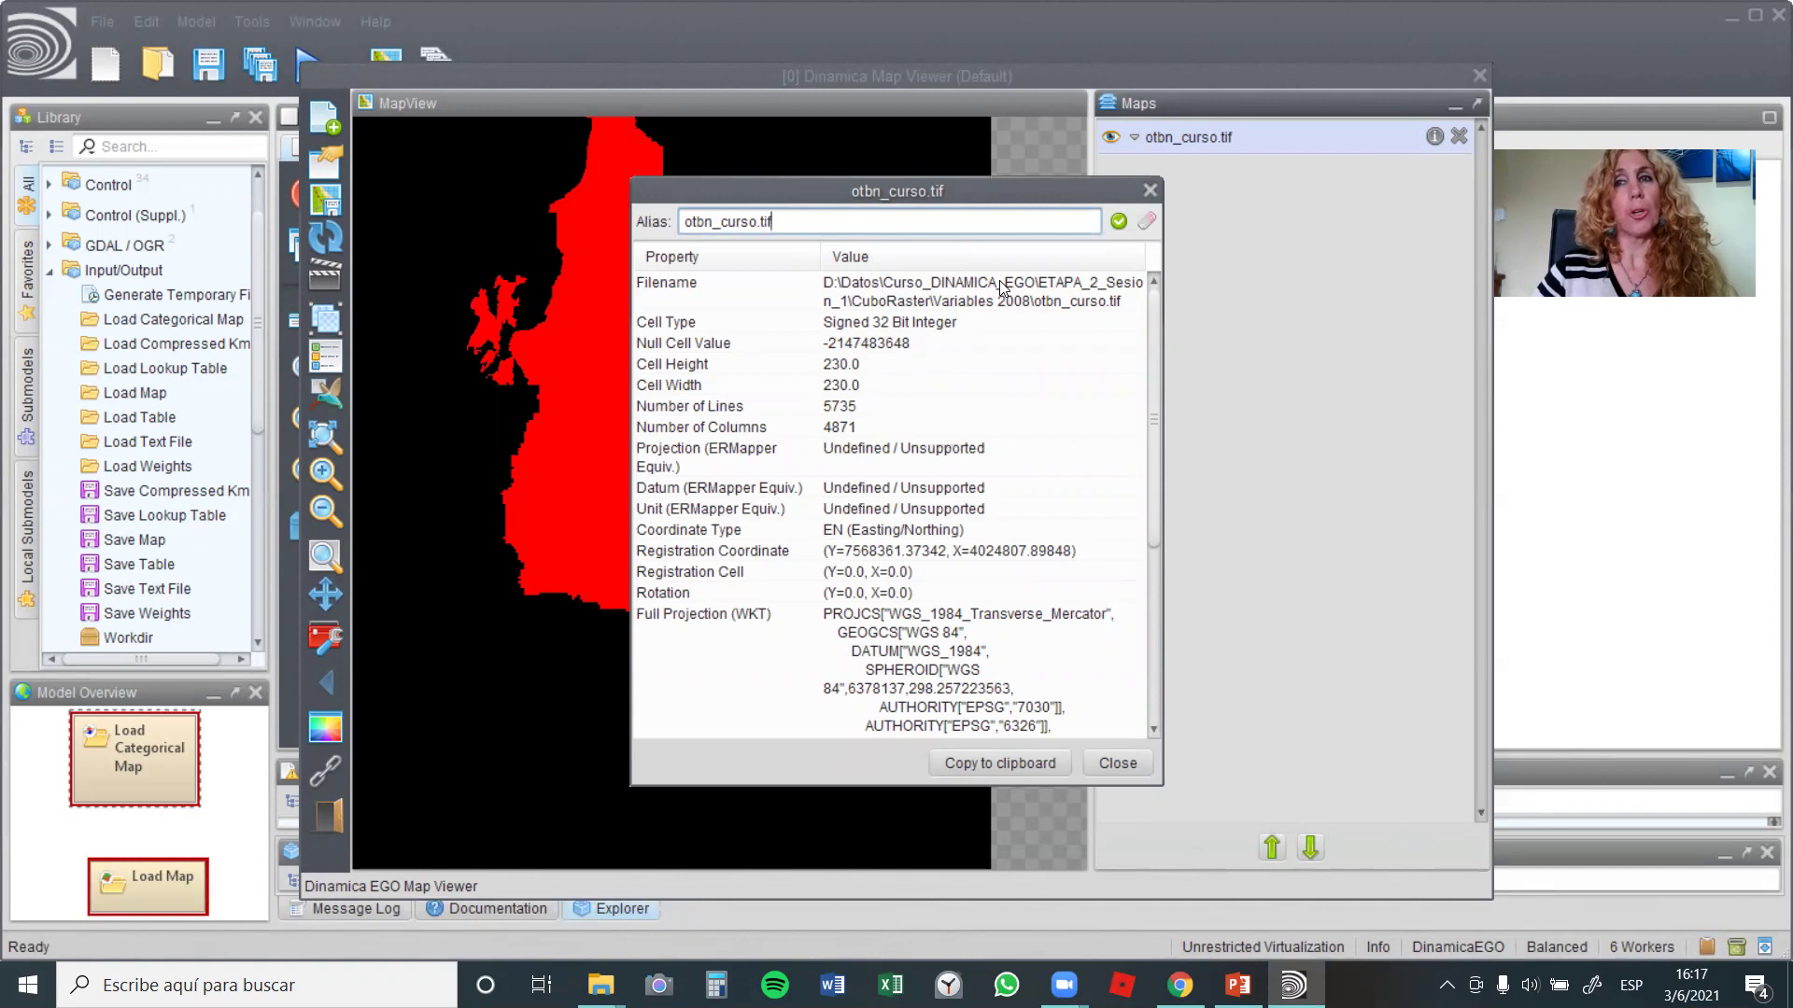
scroll(988, 355, down, 4)
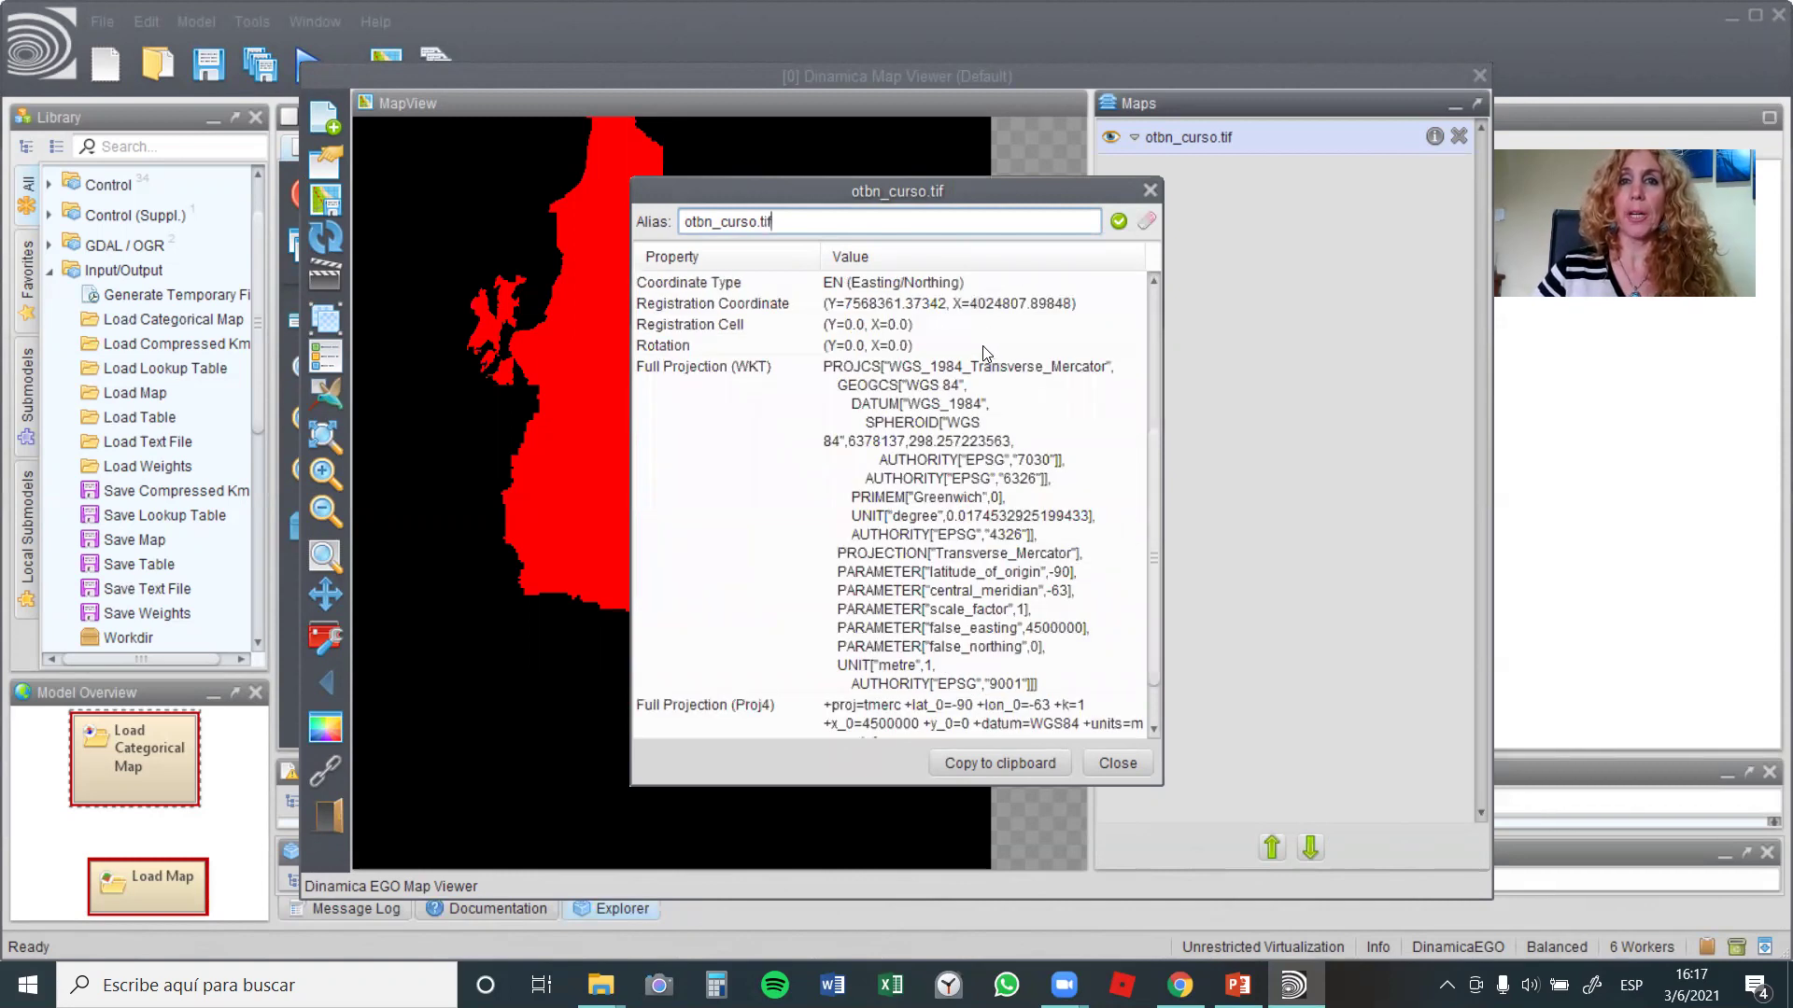
click(1149, 190)
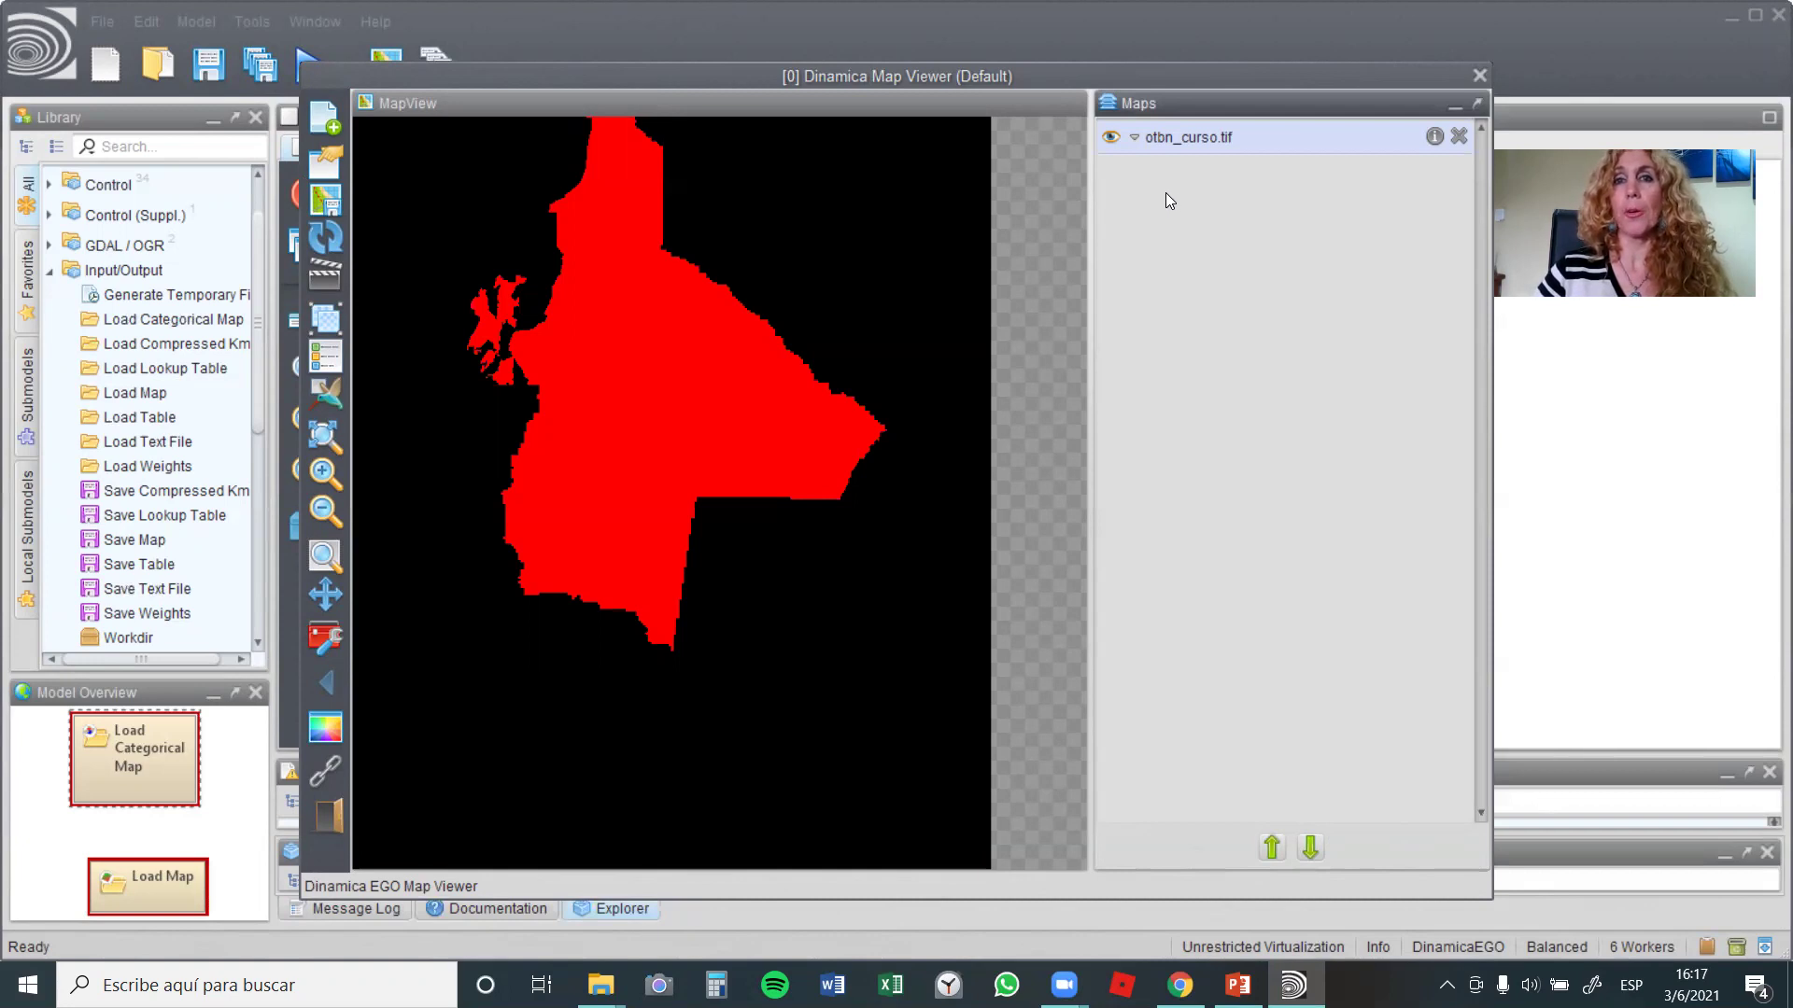
Step: Display otbn_curso.tif with the Categorical palette and set its histogram limits to Limits to Actual
click(1135, 139)
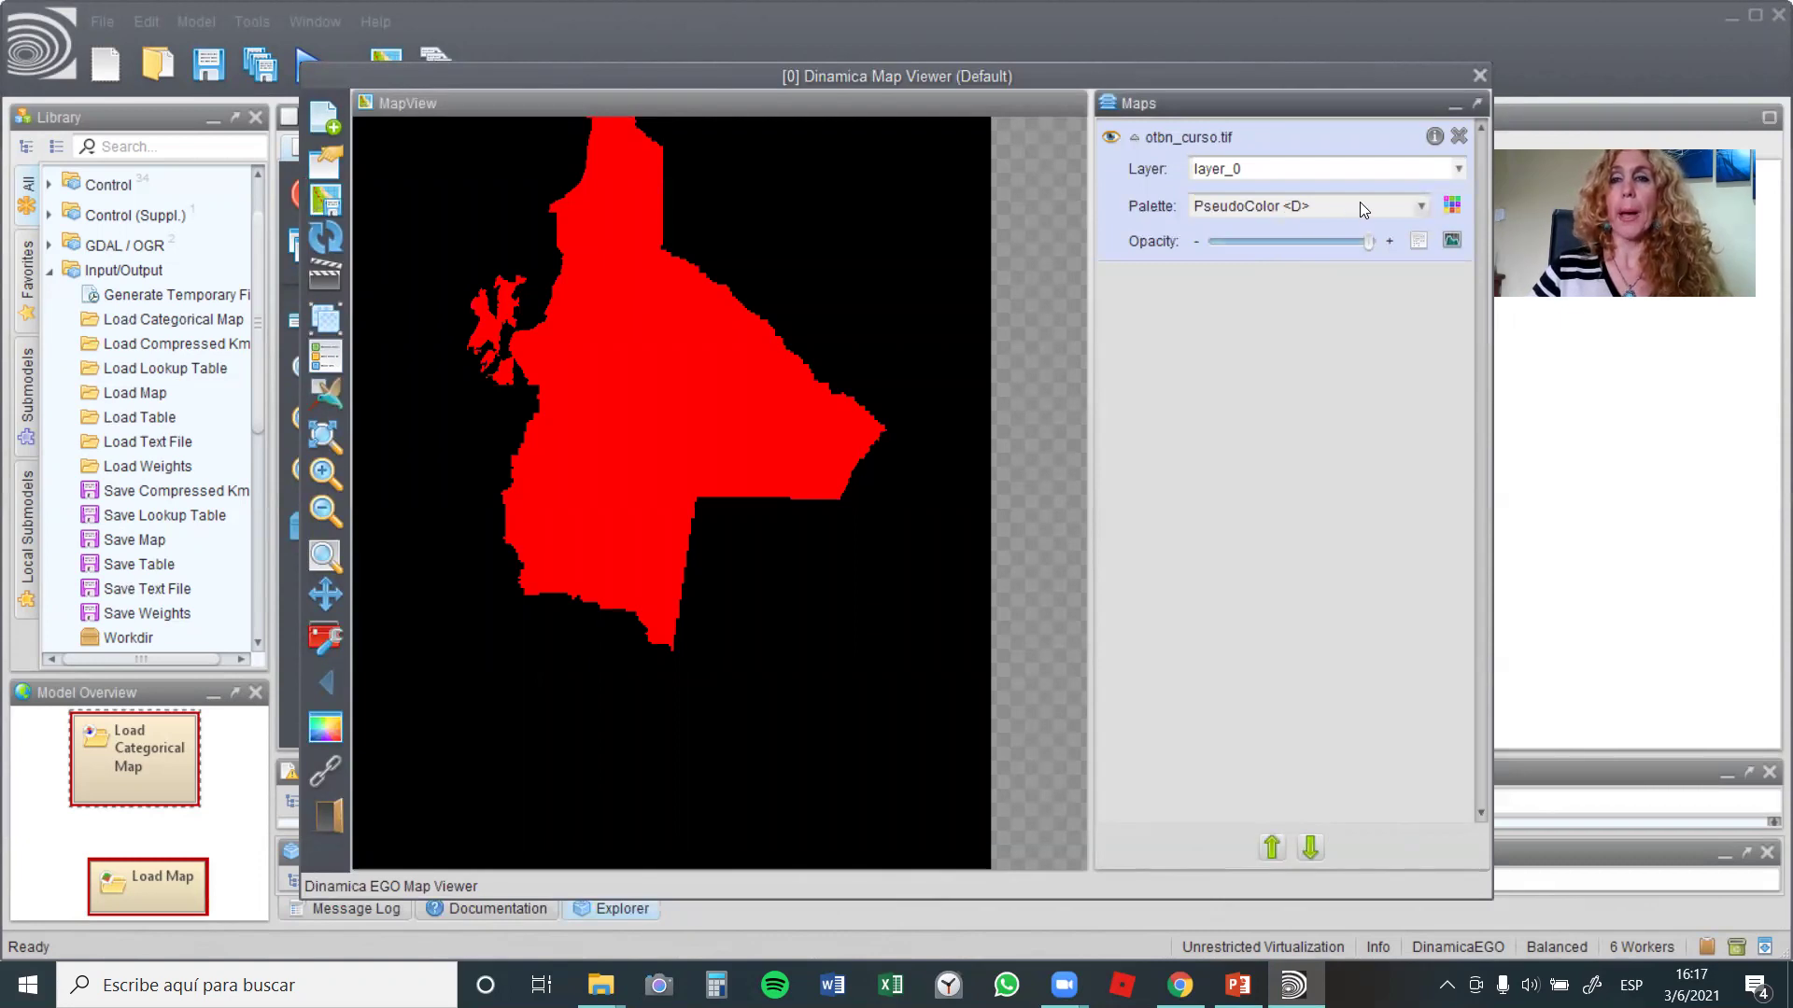
click(1420, 206)
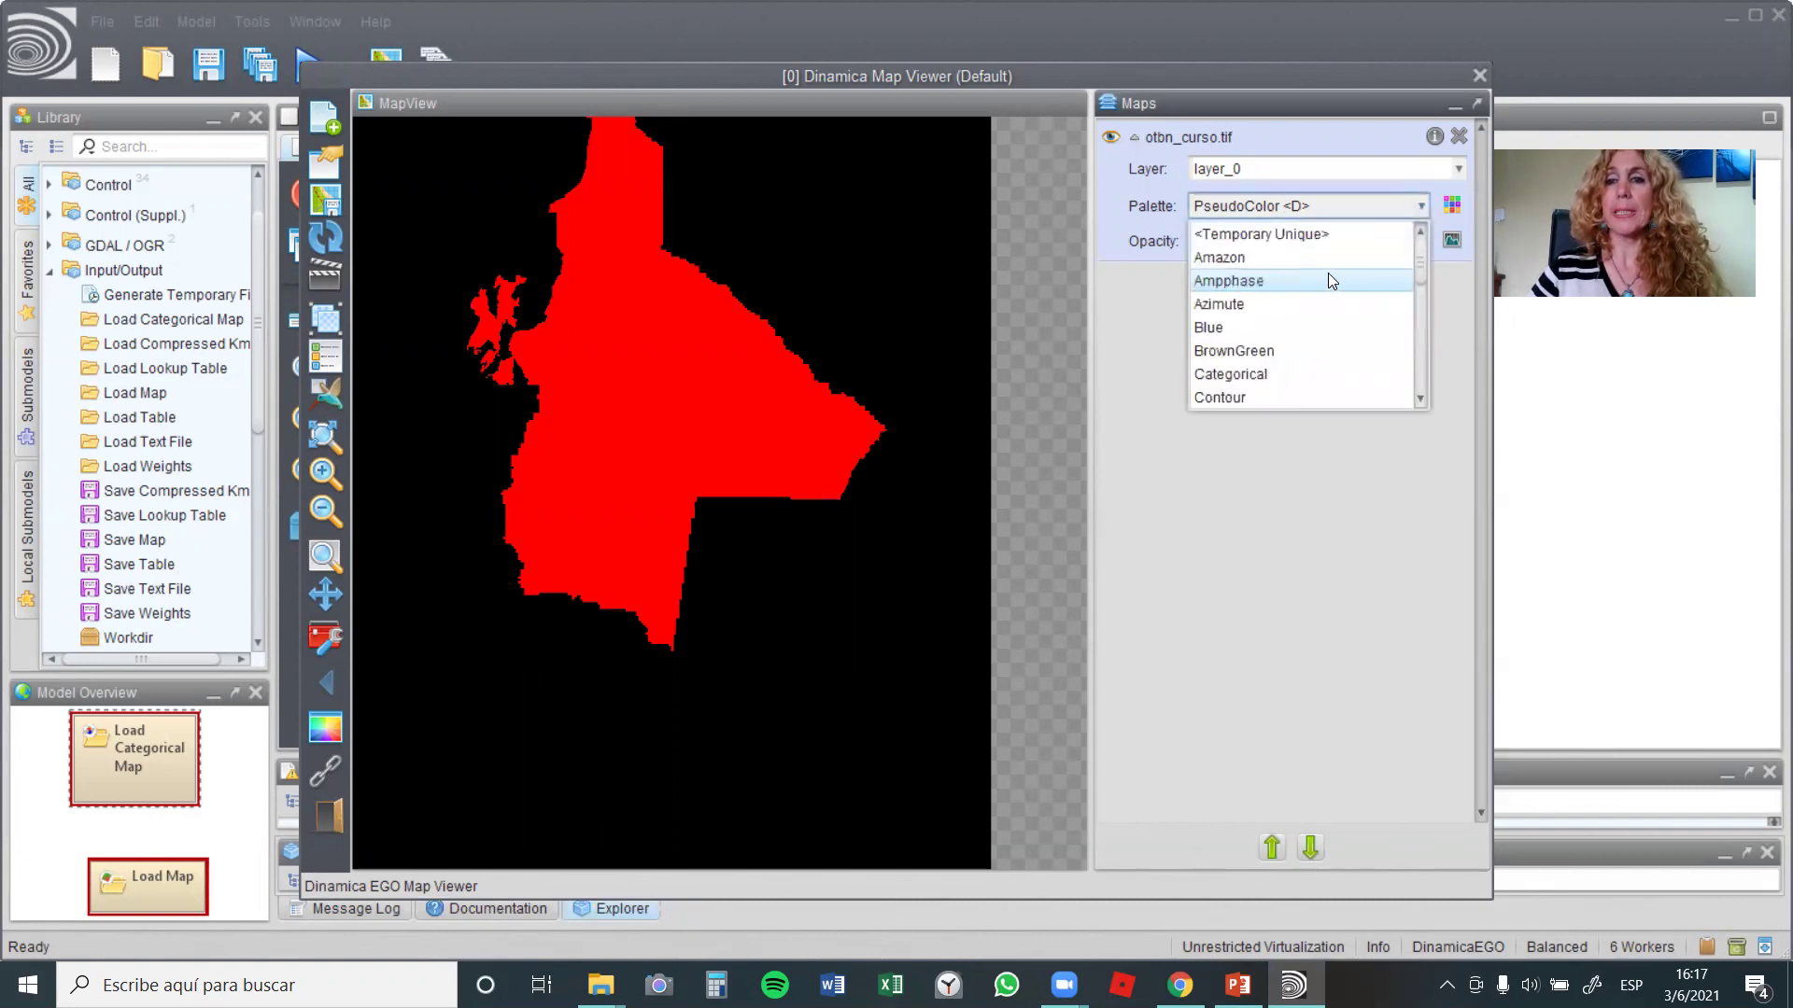
click(1288, 375)
click(1452, 241)
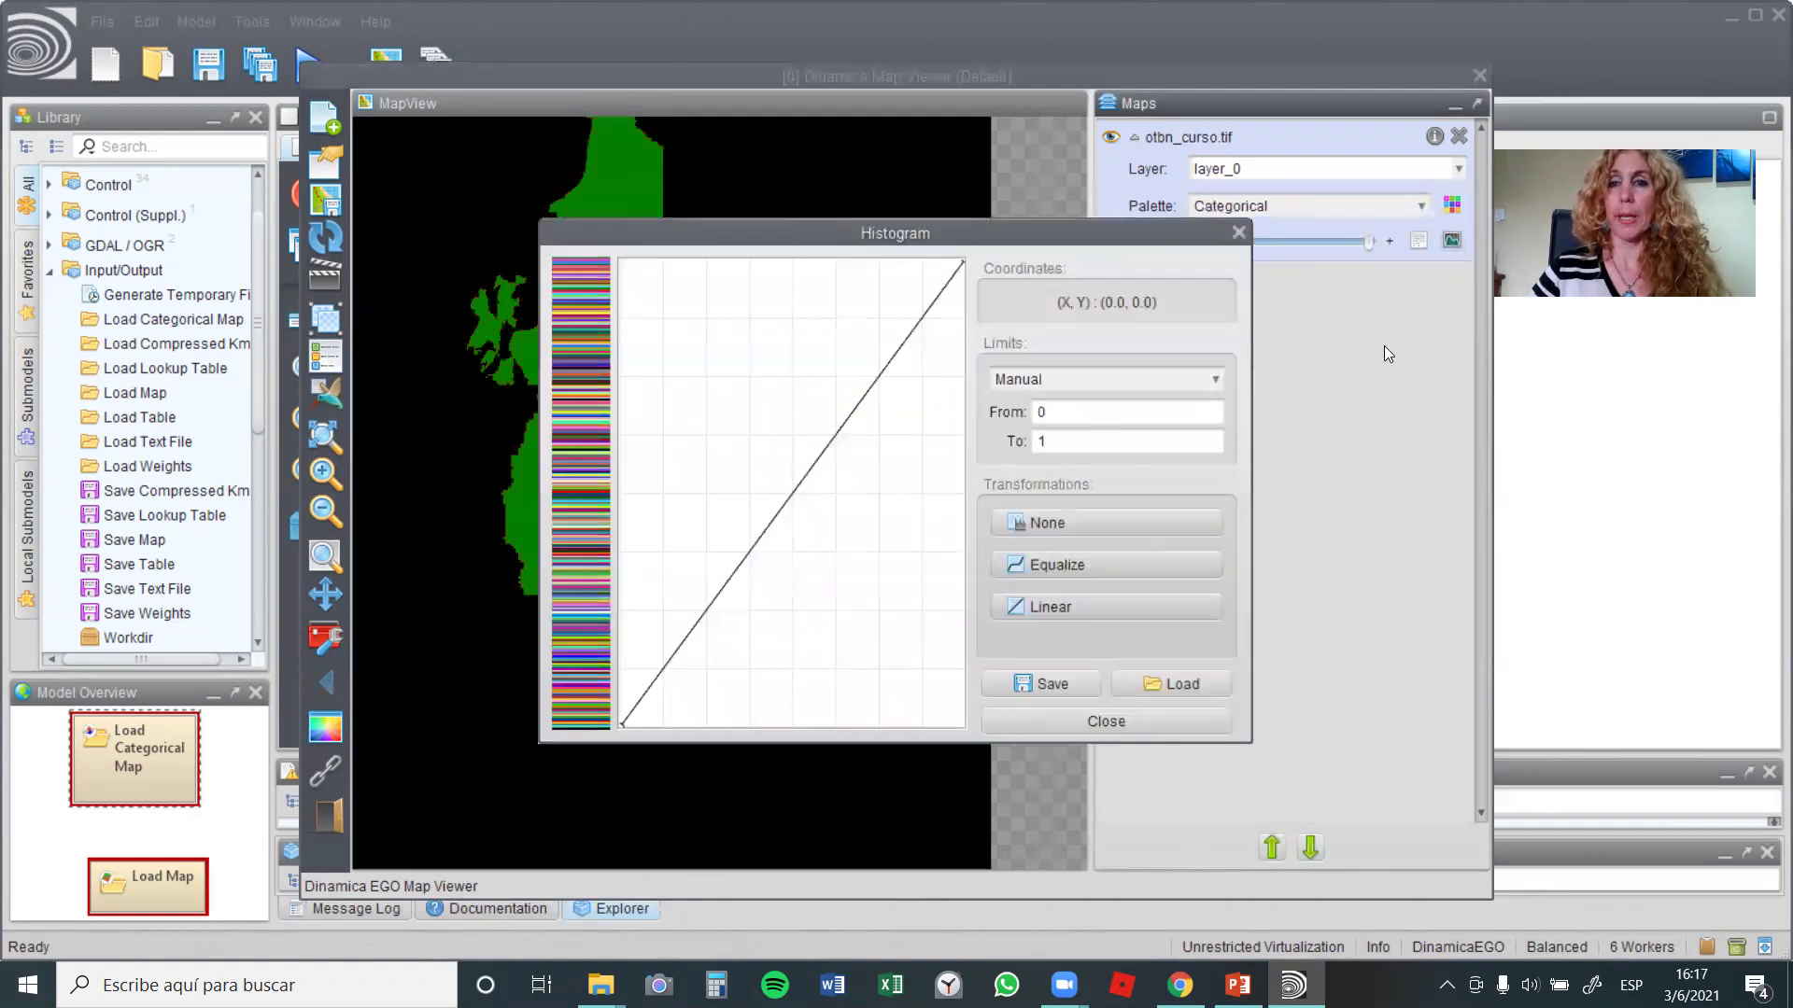
click(1195, 381)
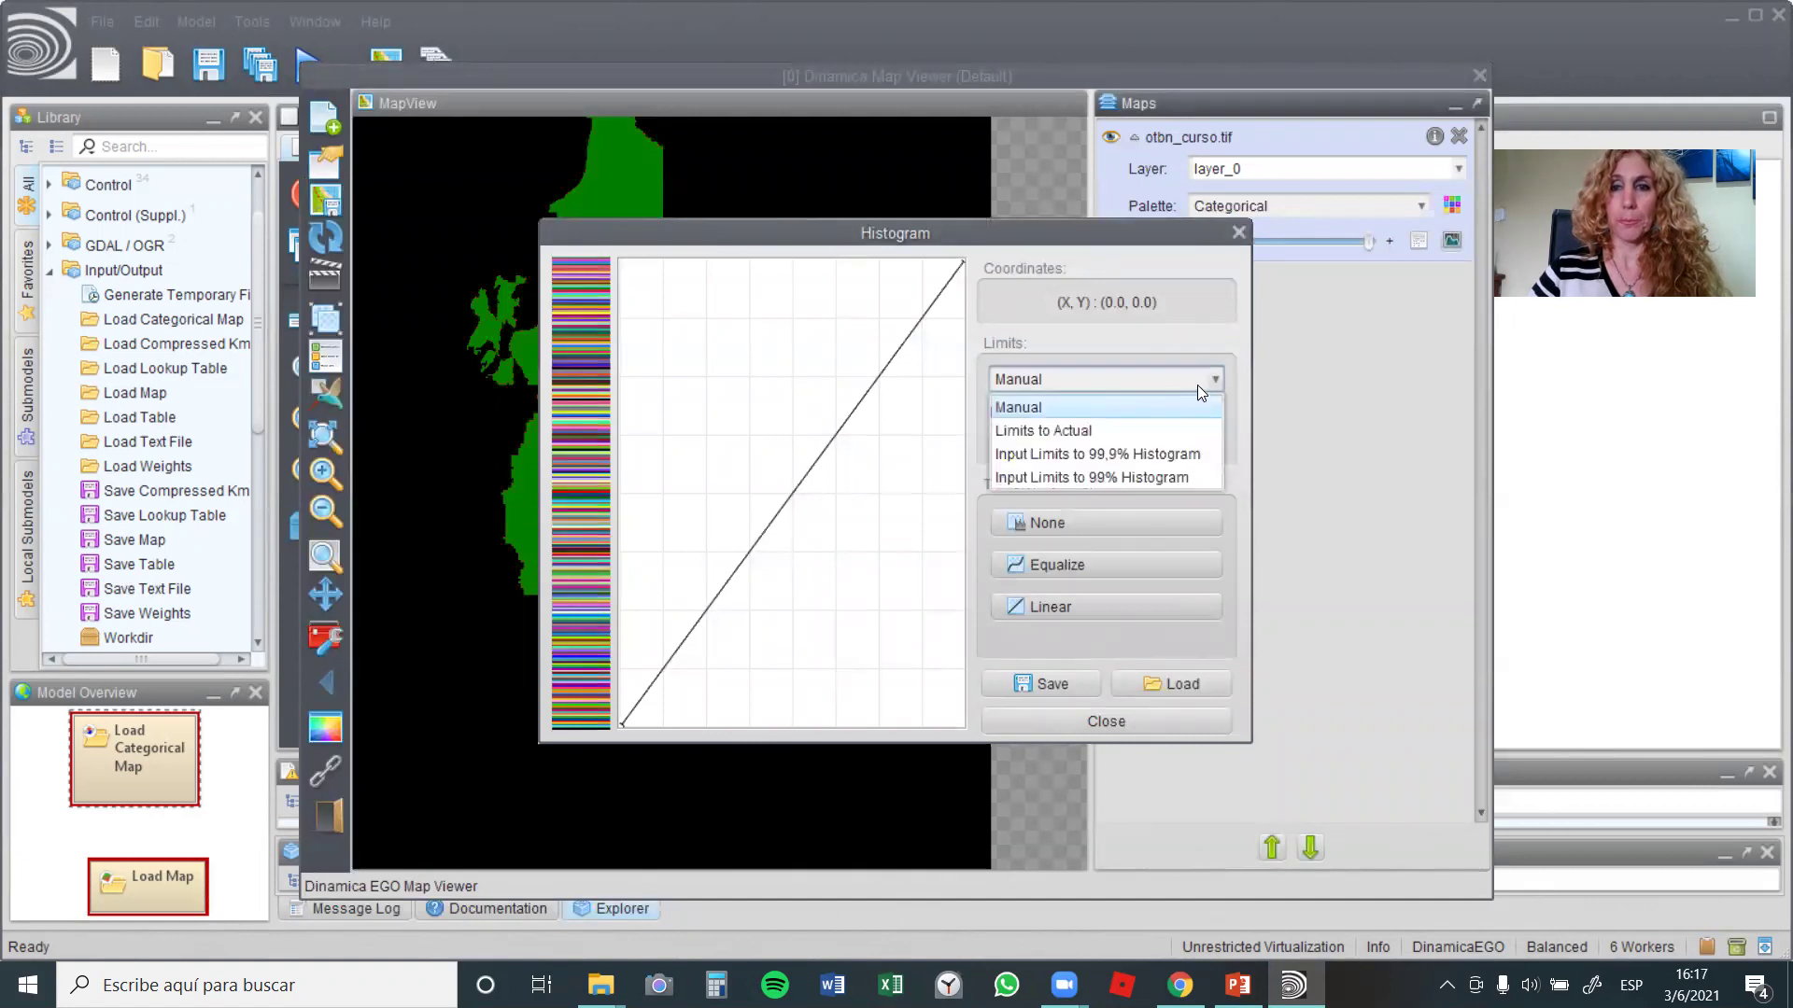
click(1128, 426)
click(1057, 723)
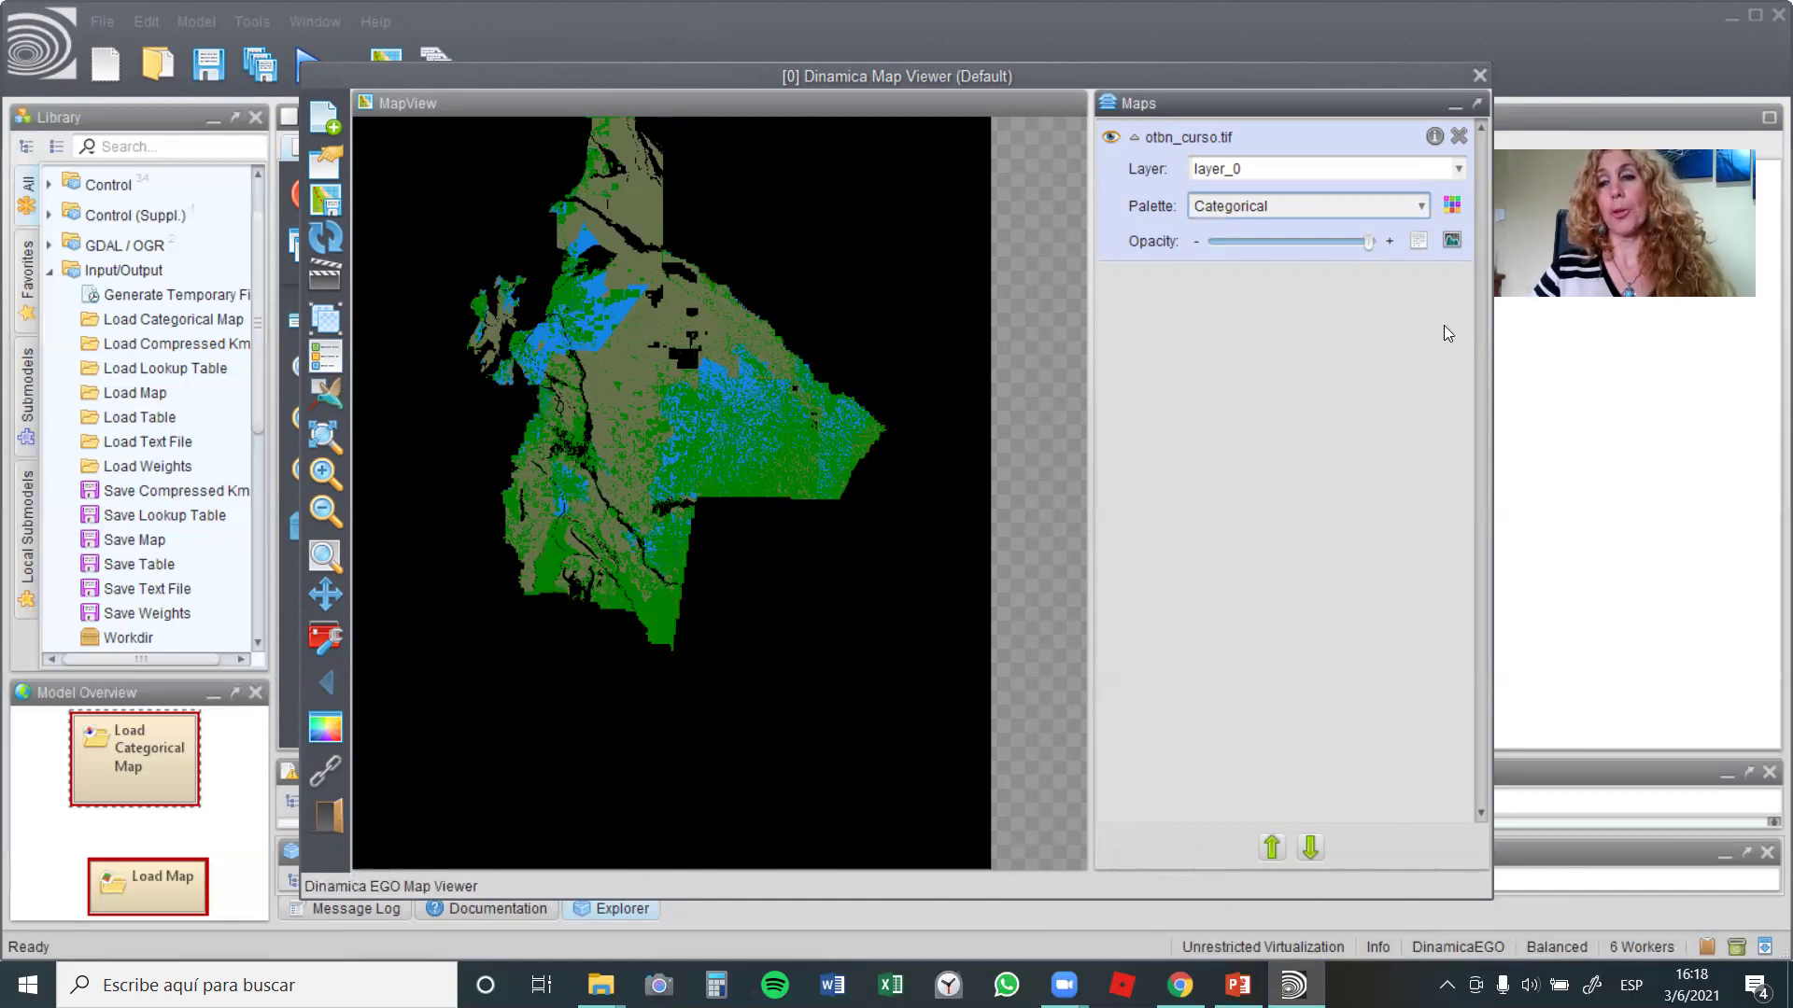
Step: Inspect the Categorical palette's colours, then close the map viewer and confirm the Load Categorical Map settings
click(1456, 215)
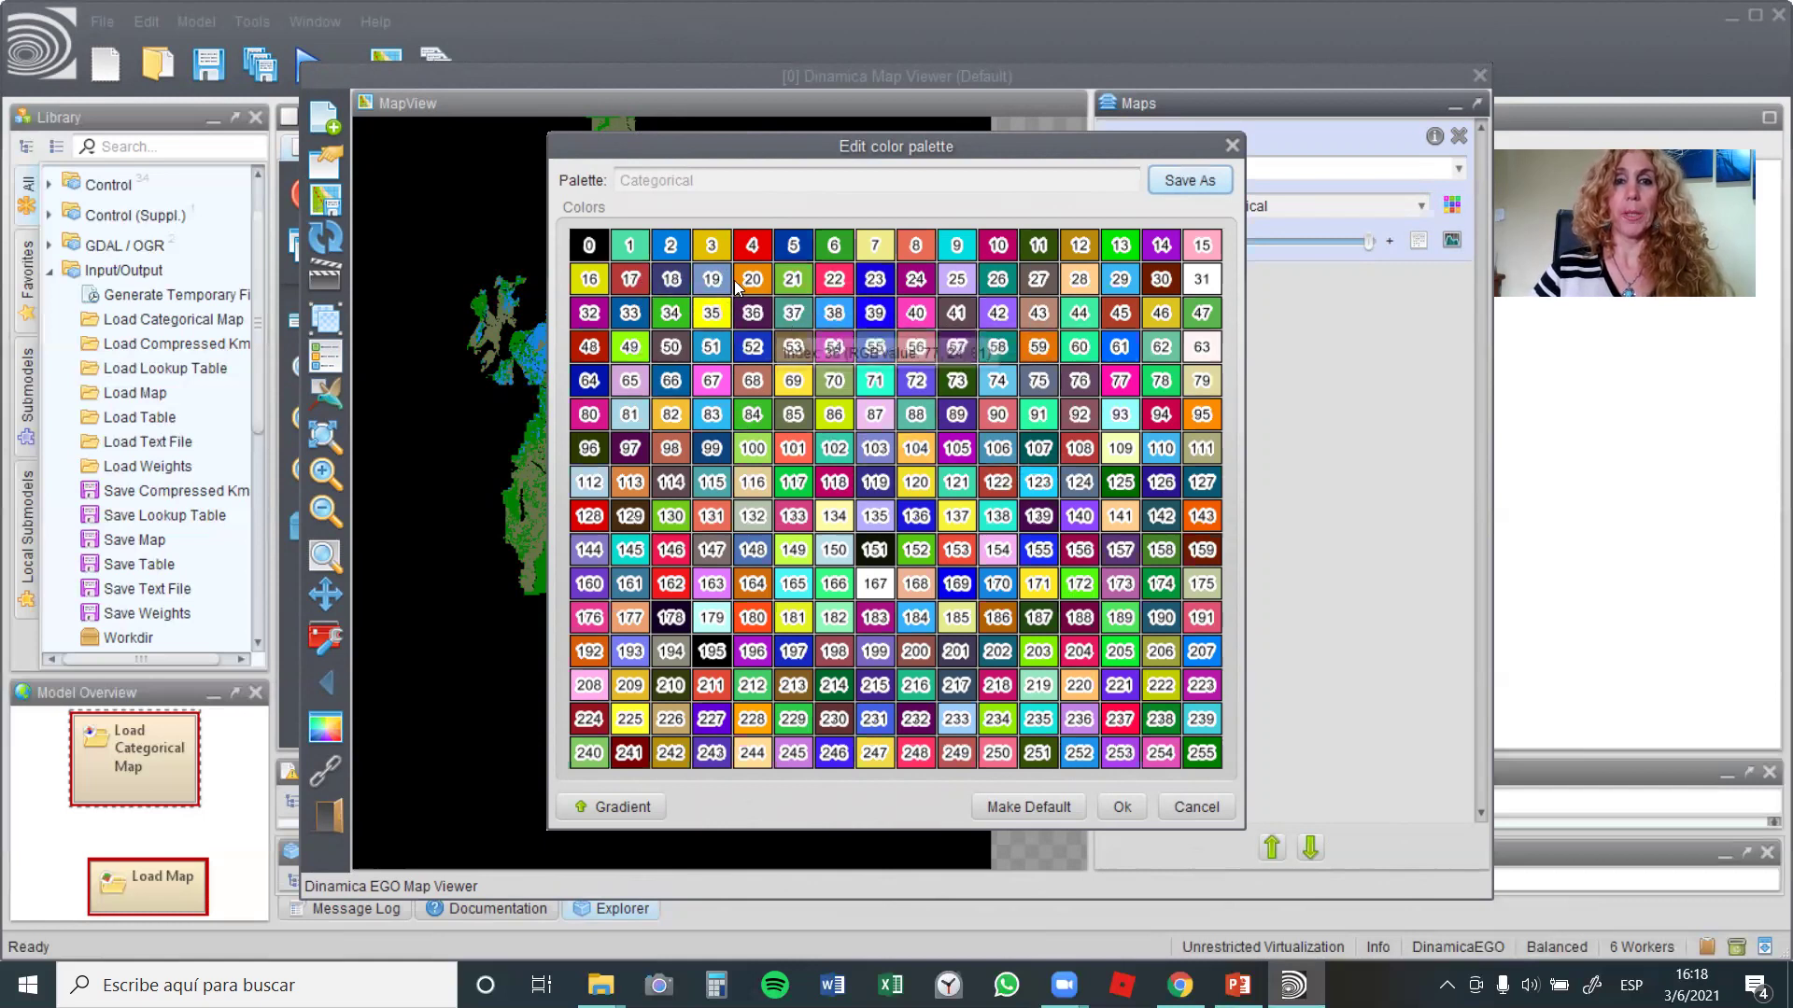
click(1230, 146)
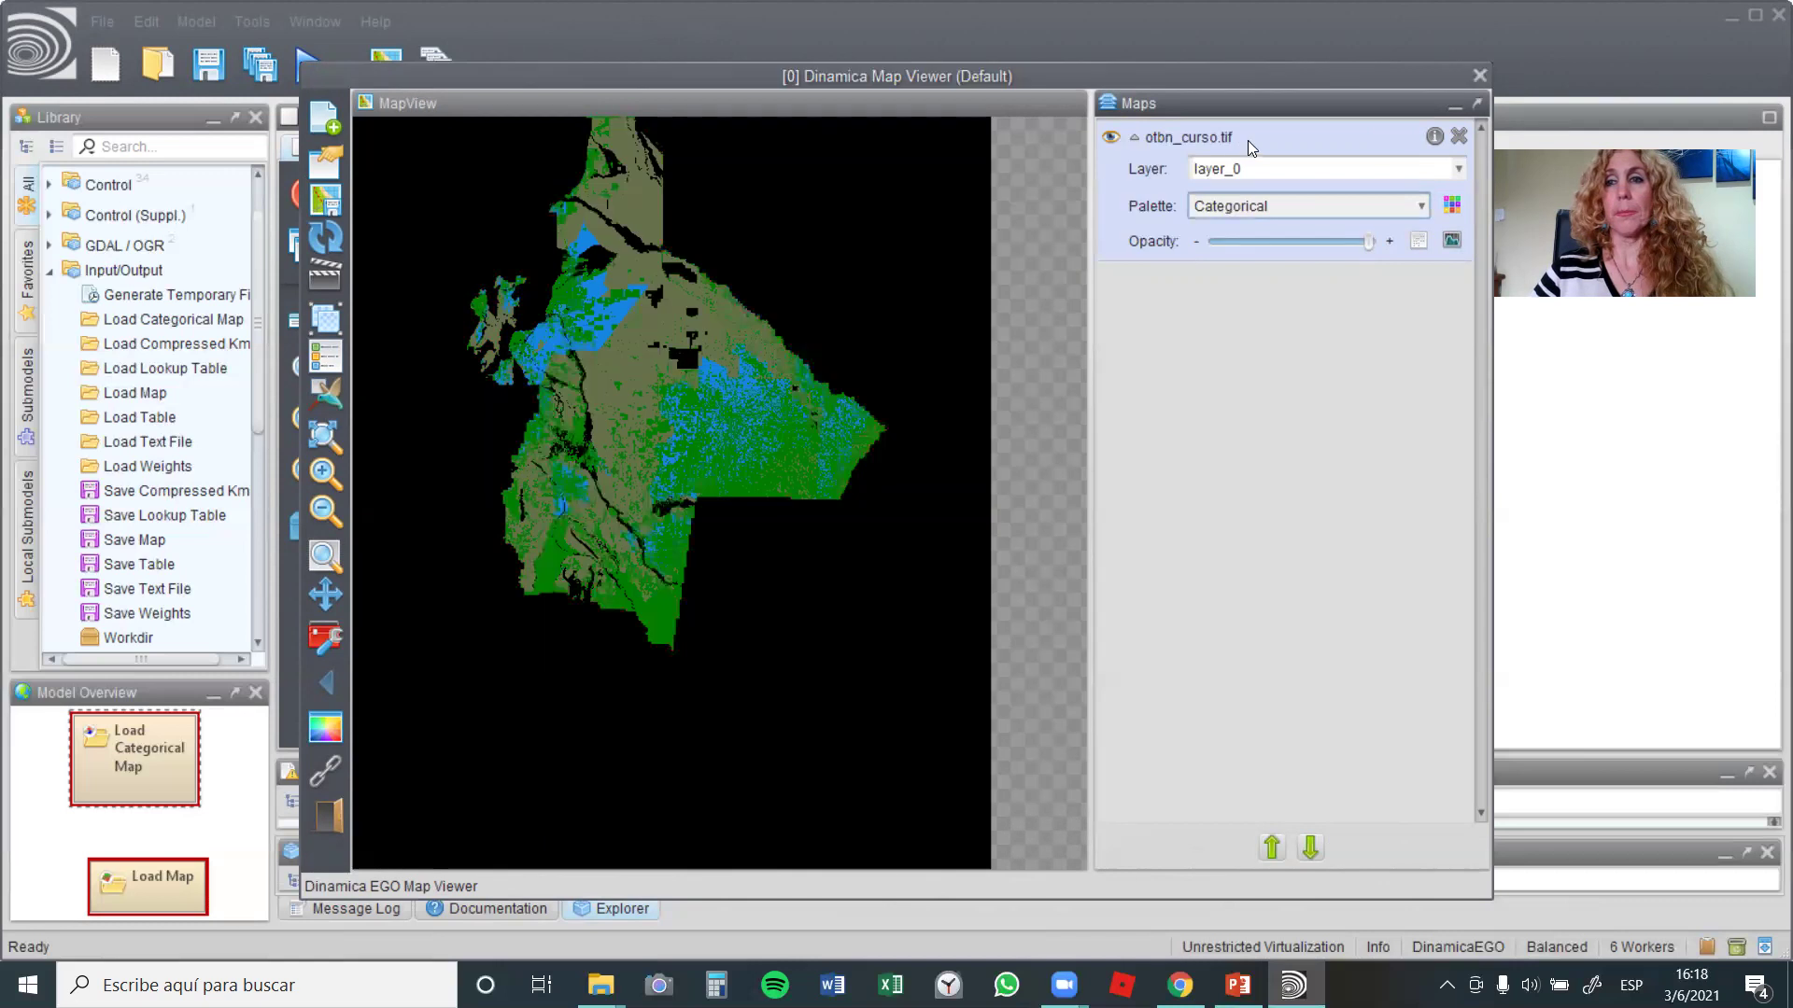
click(1480, 76)
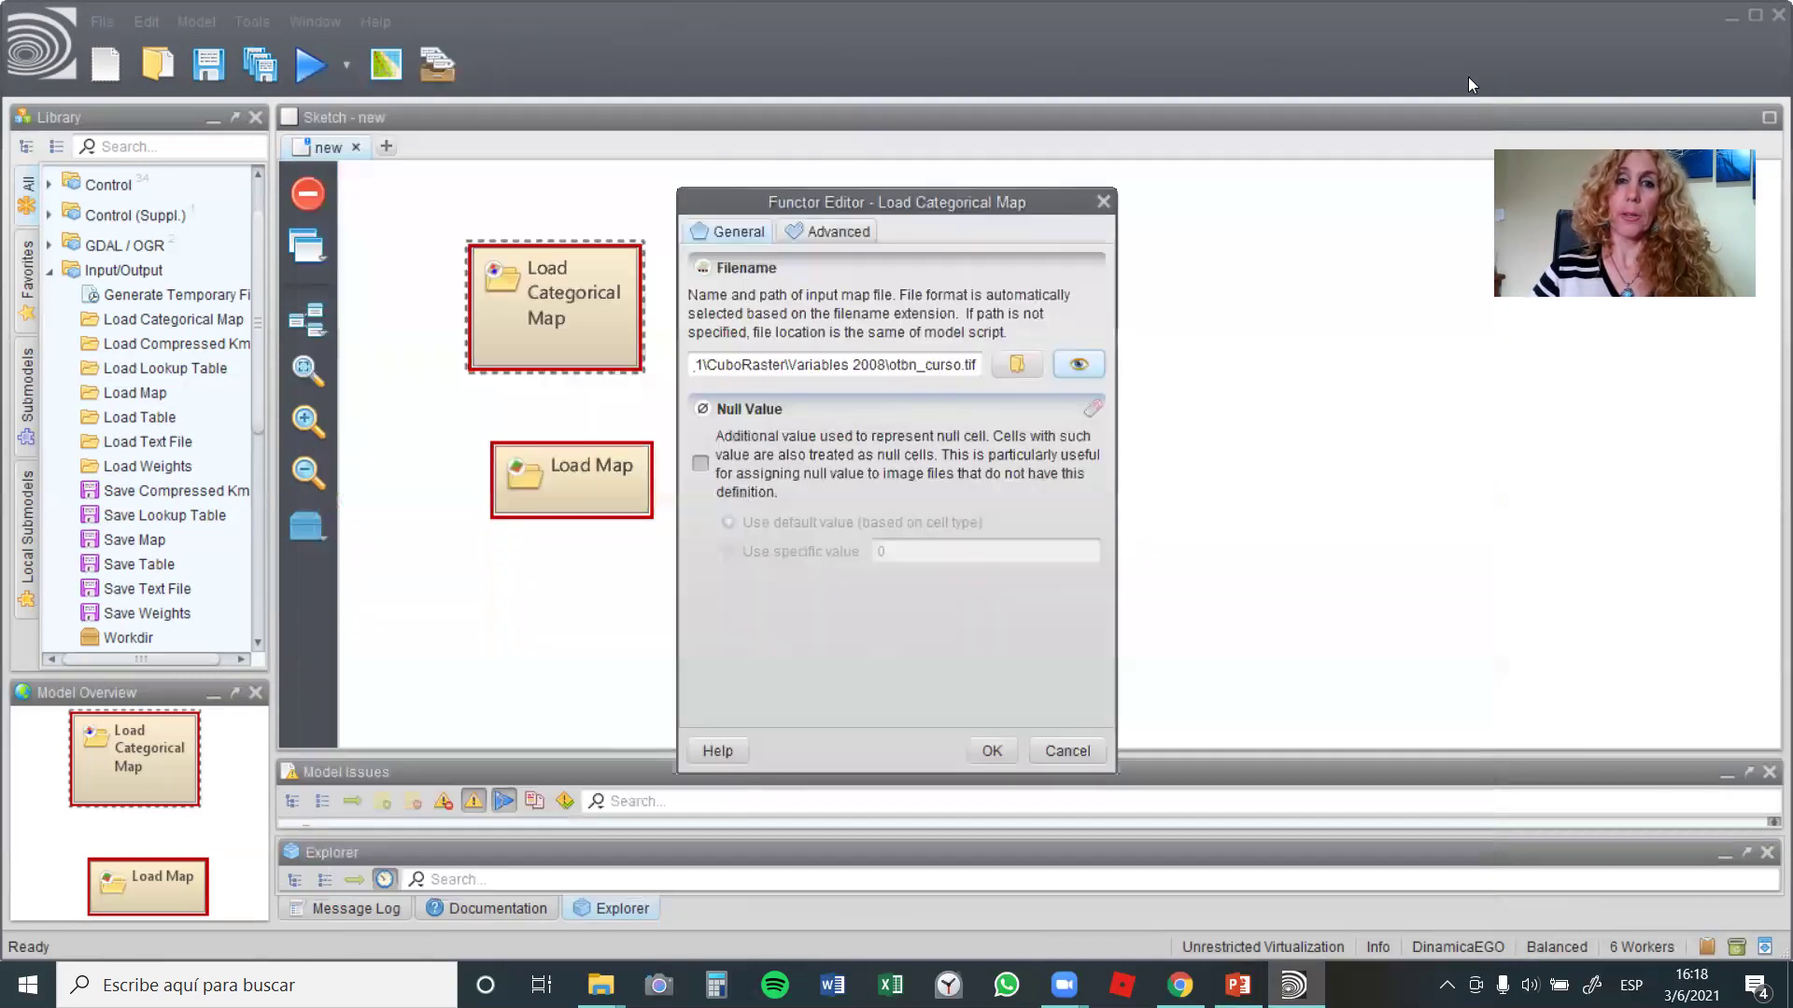
click(991, 755)
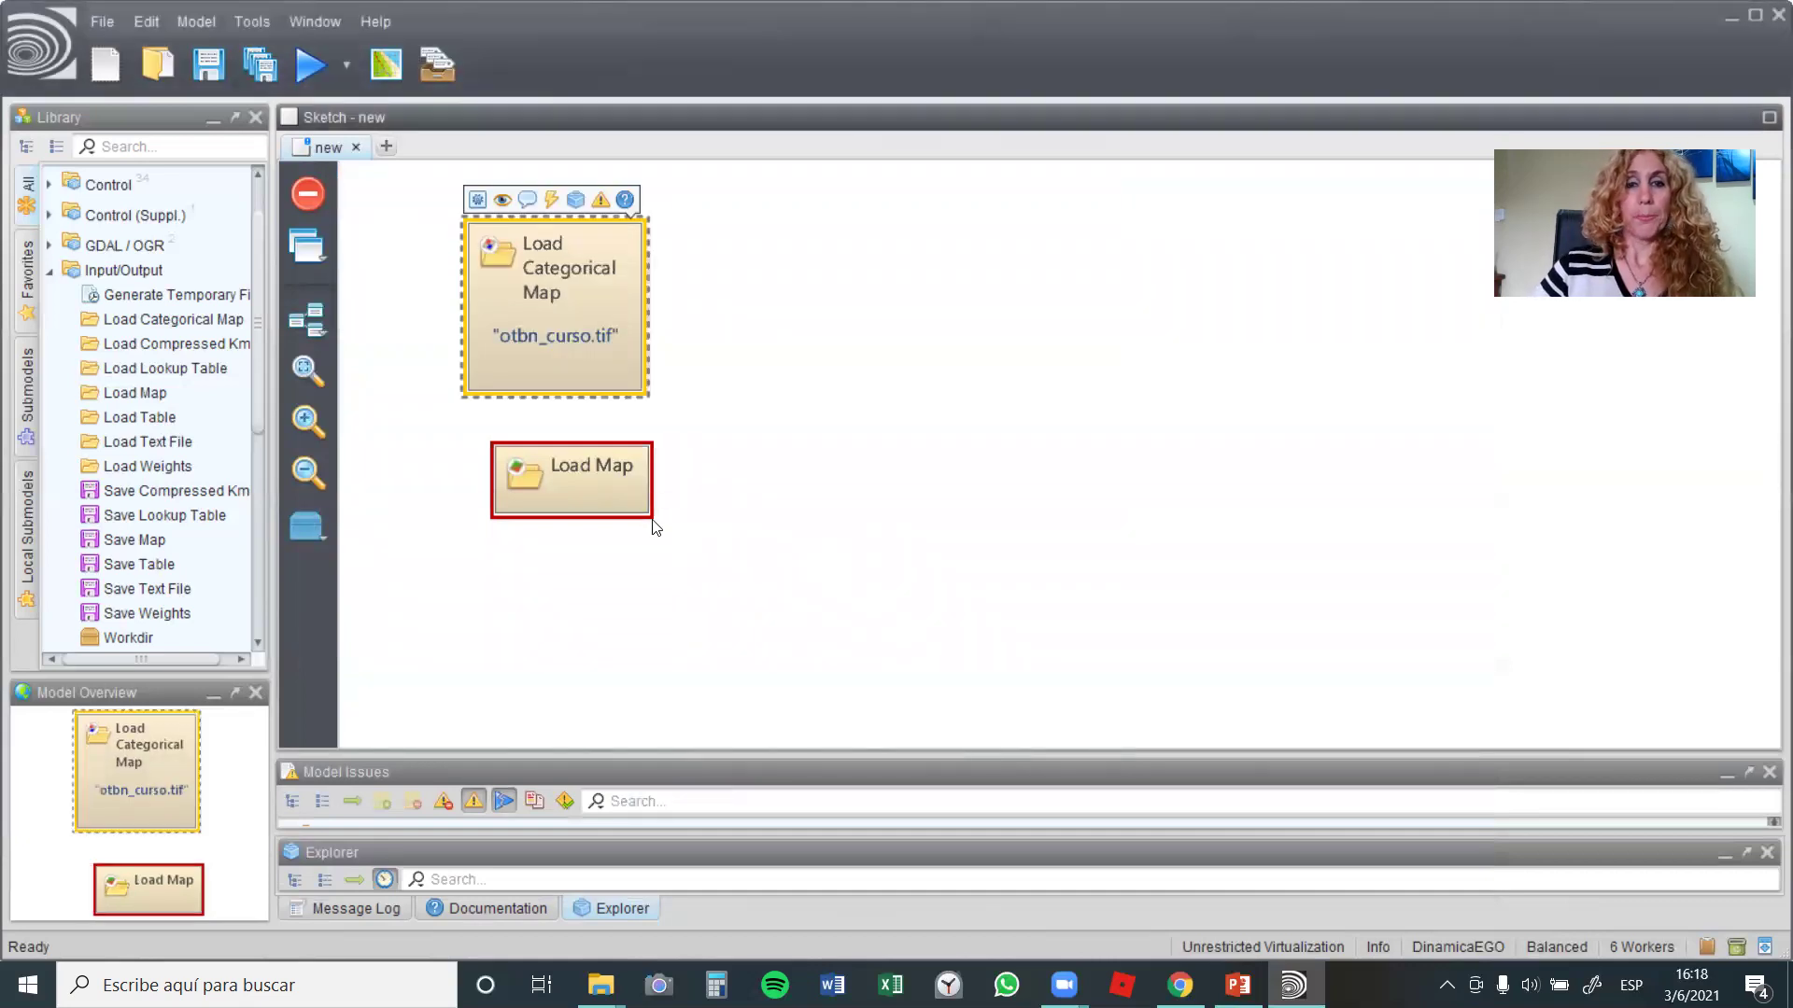
Step: Set the Load Map functor's input file to dist_ruta_pav2008_curso.tif from the Variables 2008 folder
double_click(630, 492)
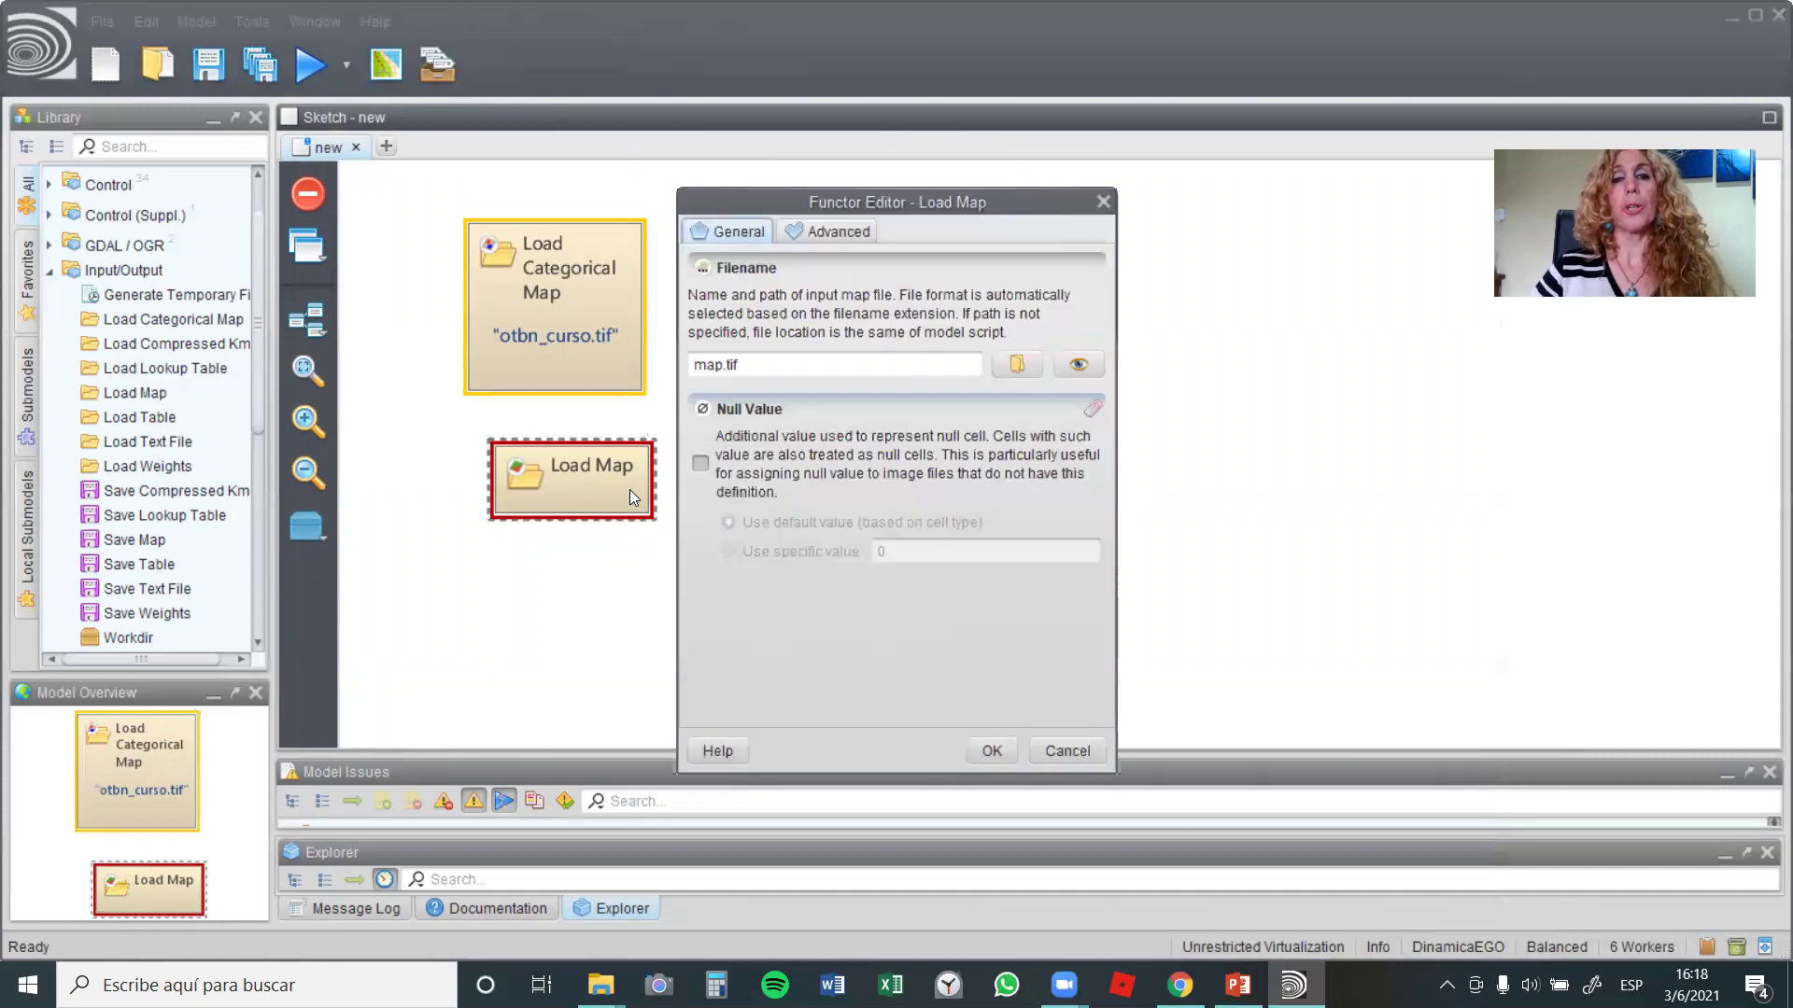
click(1029, 368)
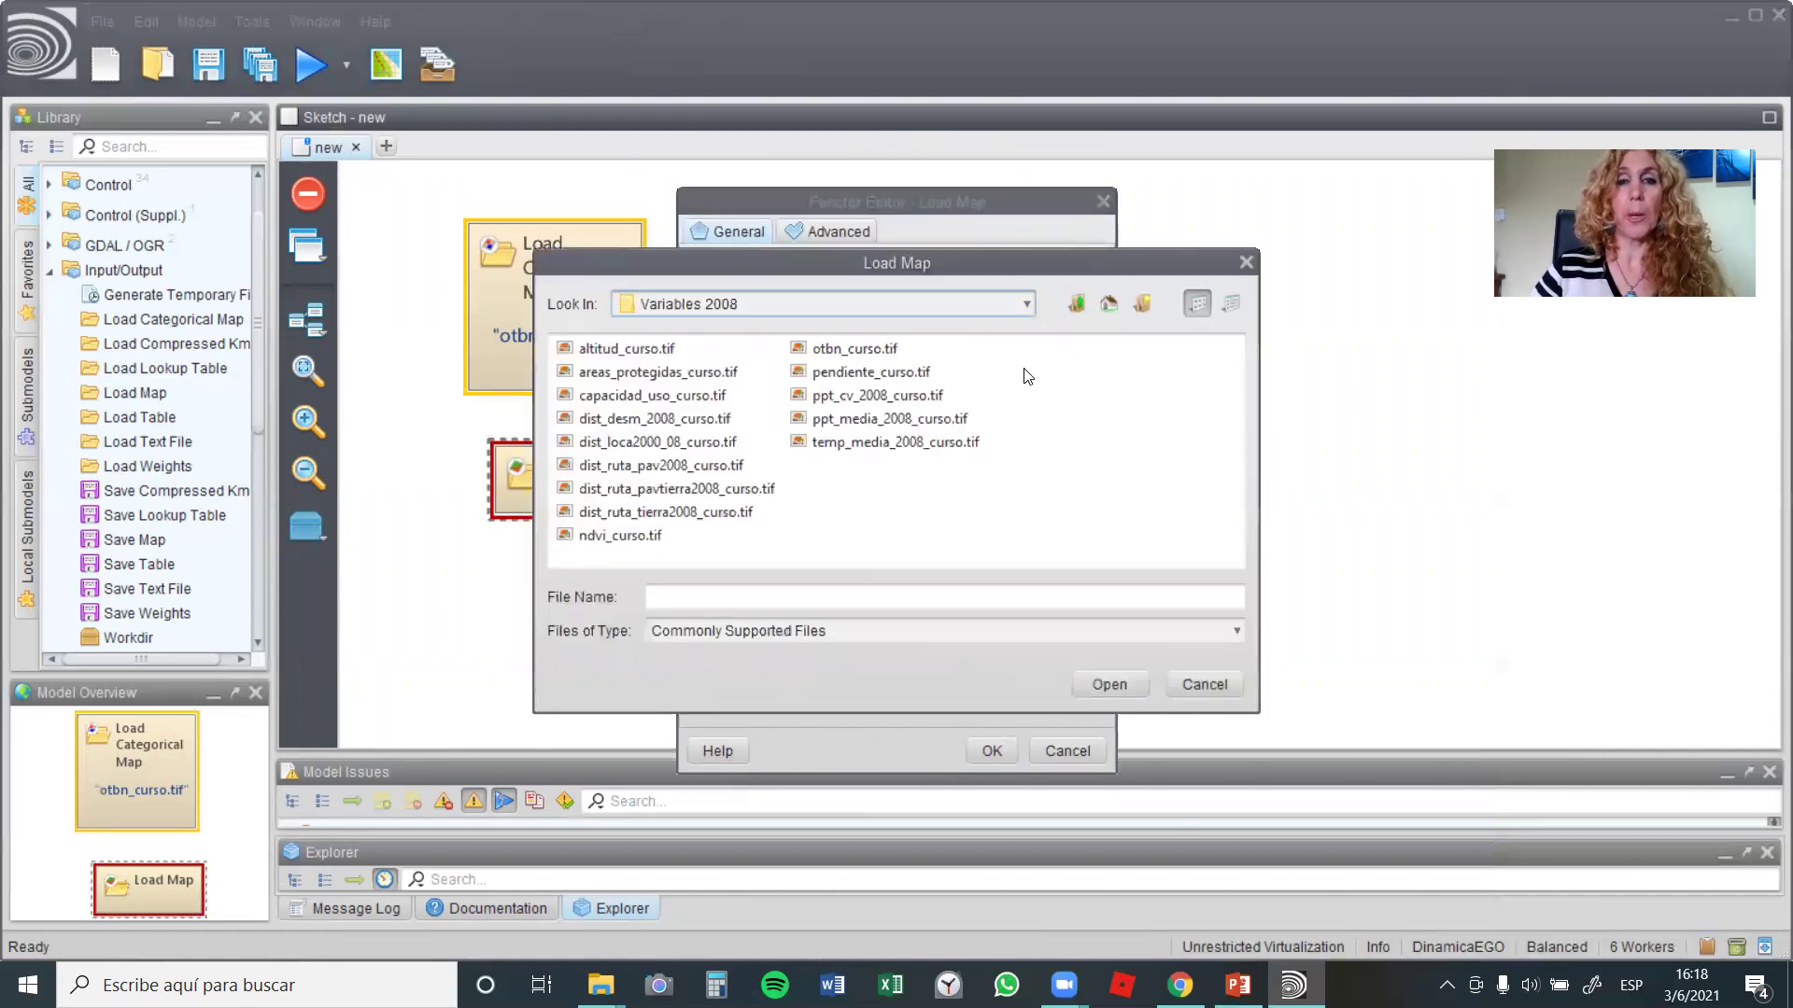
click(706, 467)
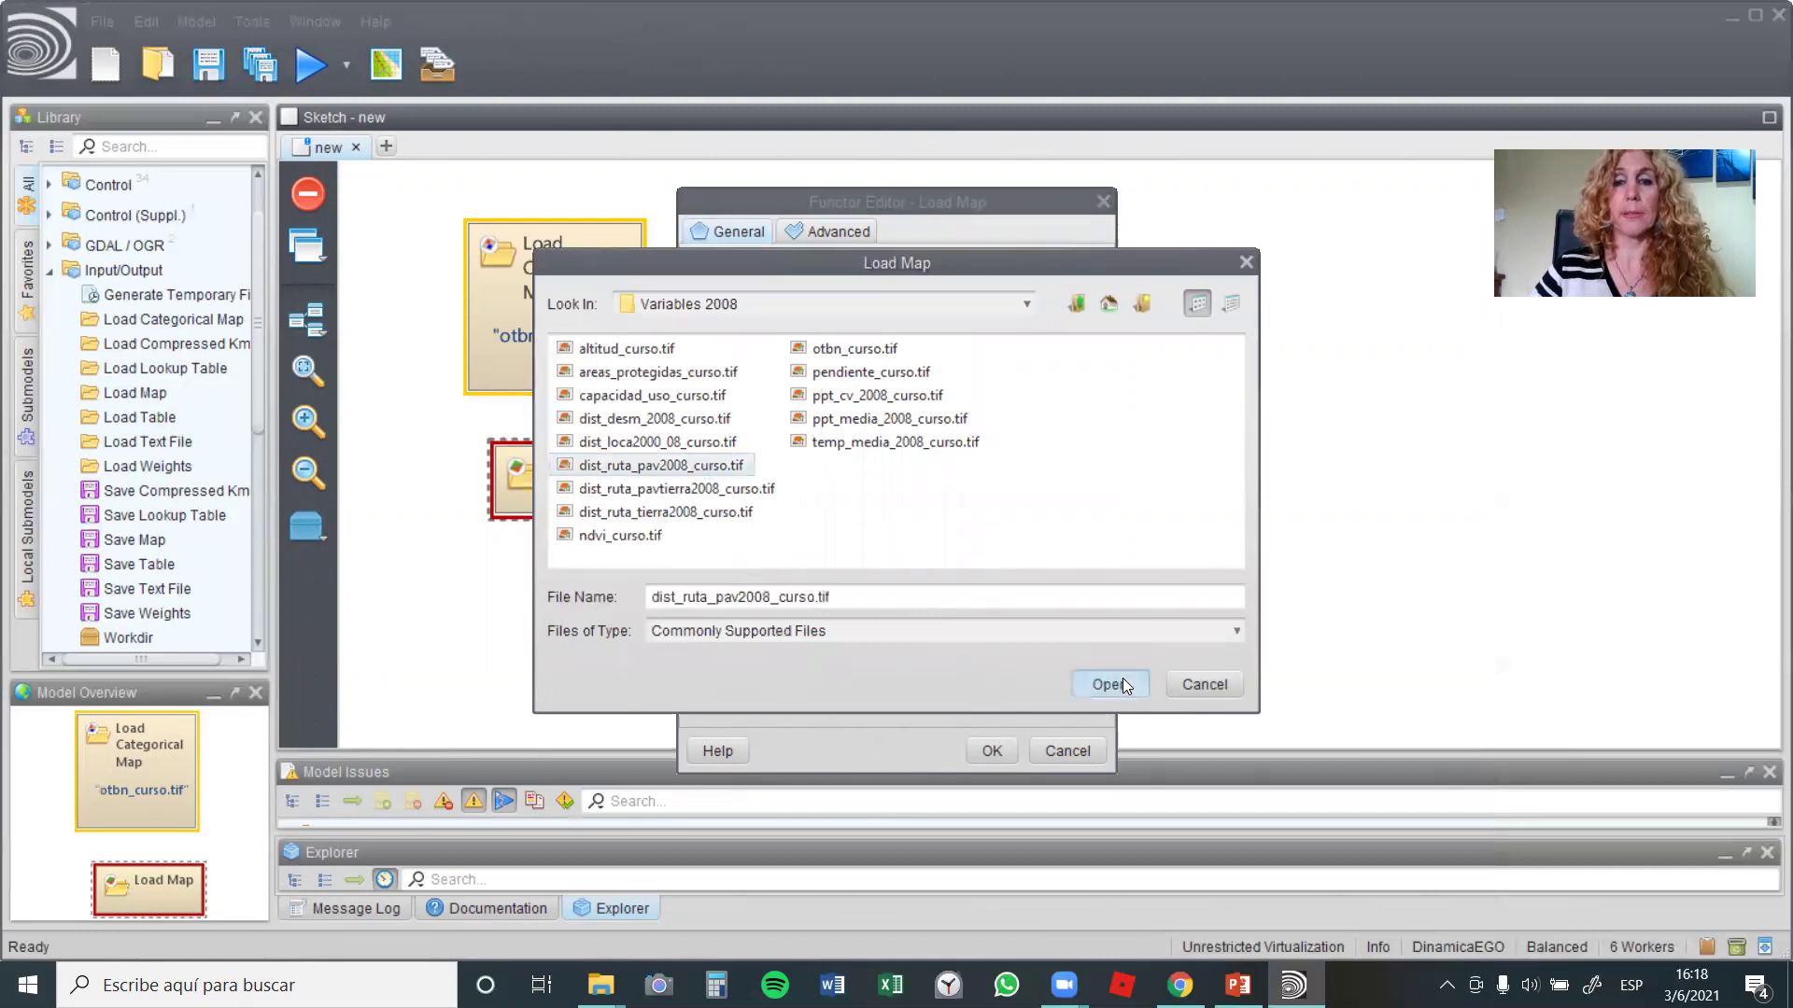
click(1122, 684)
Step: Preview dist_ruta_pav2008_curso.tif in the map viewer and examine its coordinate and projection properties
click(1079, 367)
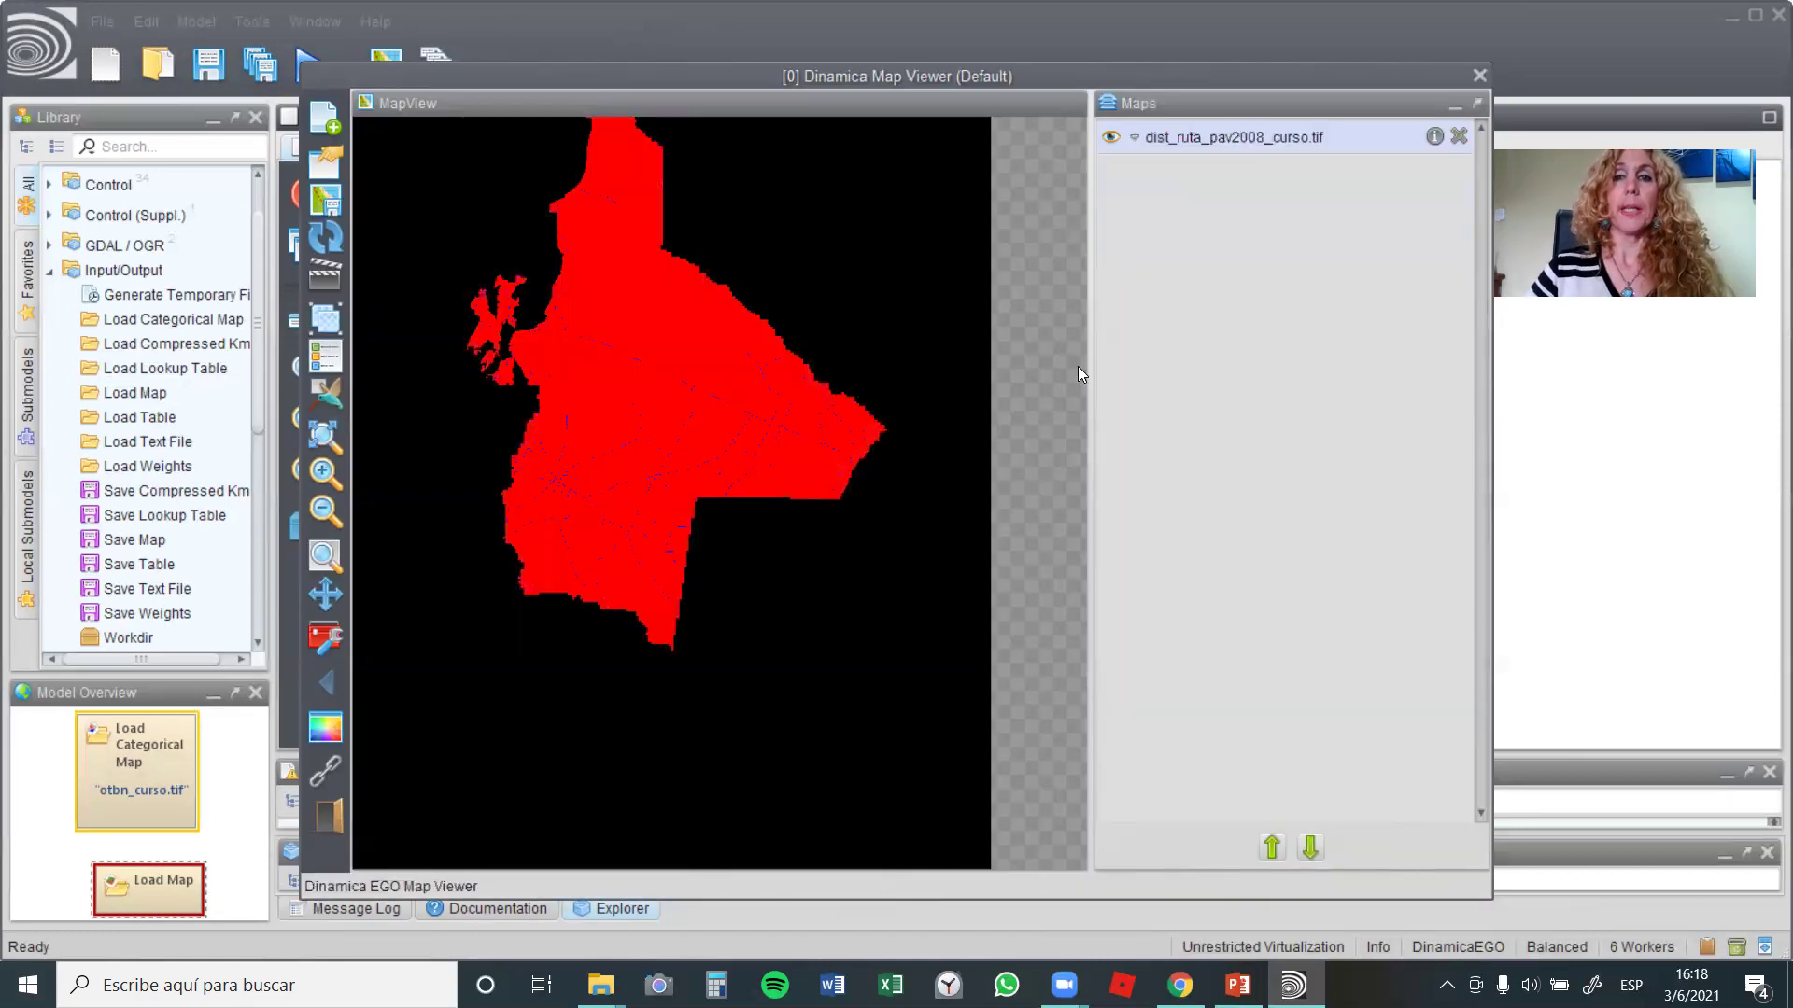
click(1434, 137)
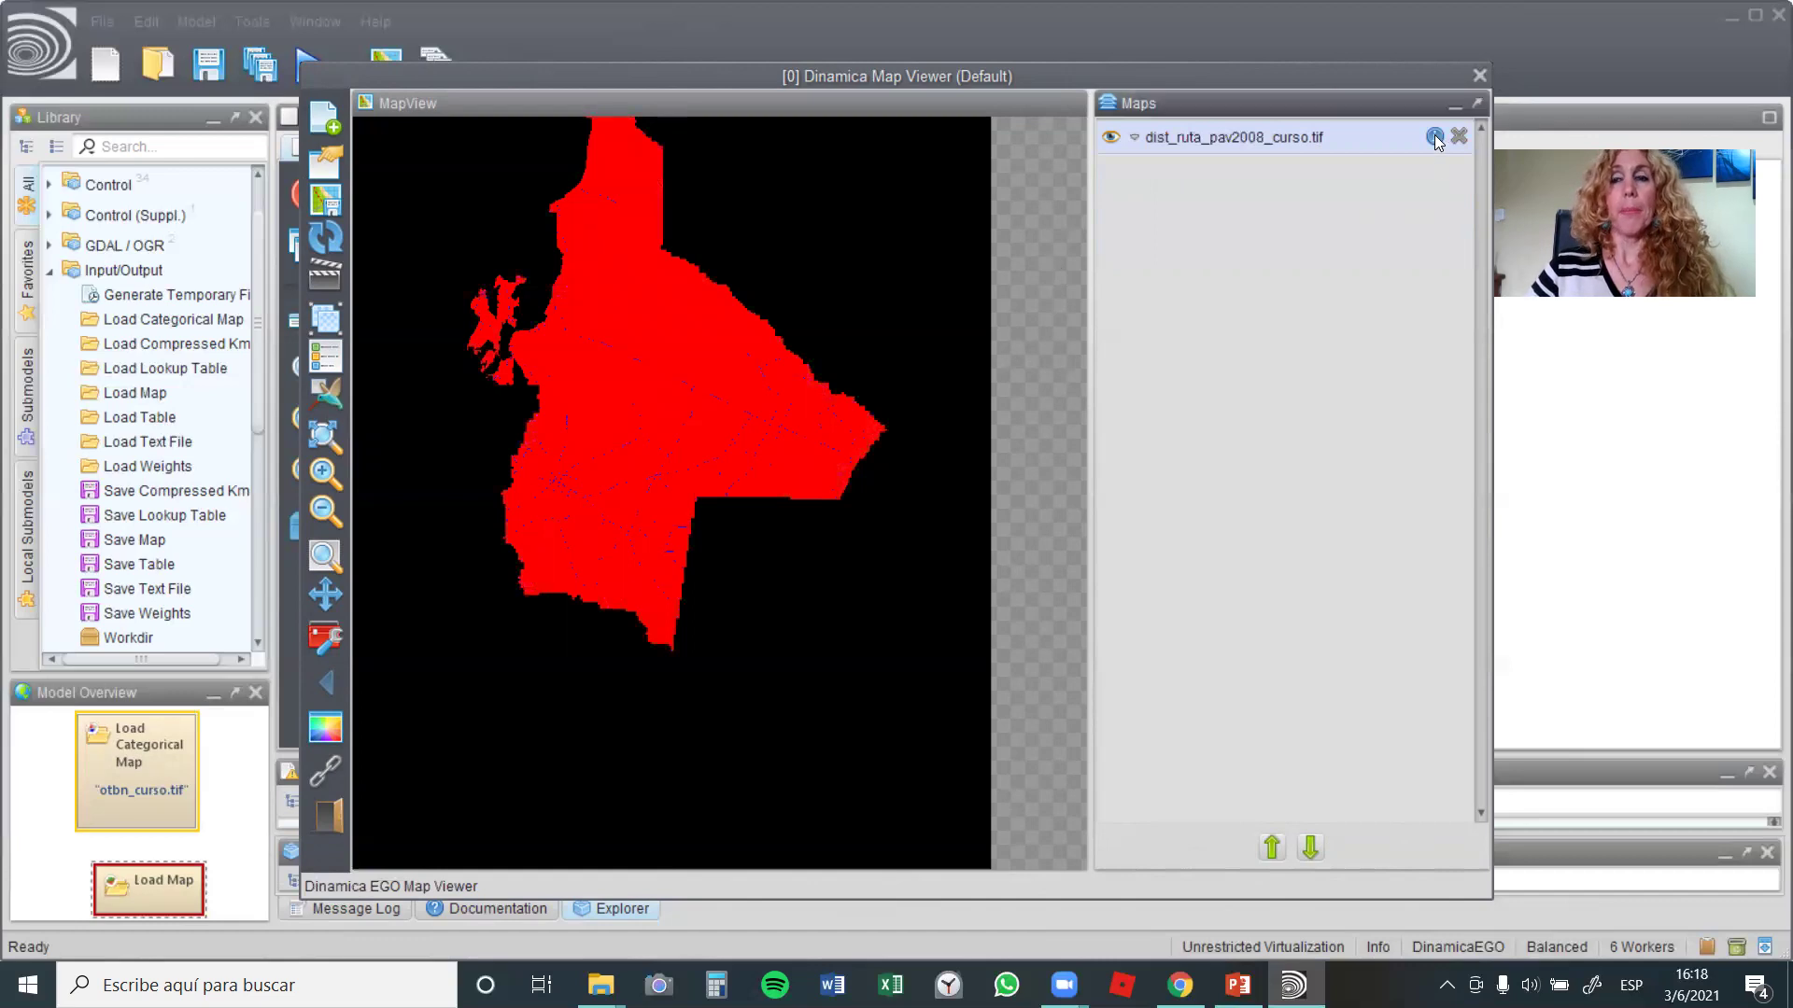
scroll(924, 317, down, 6)
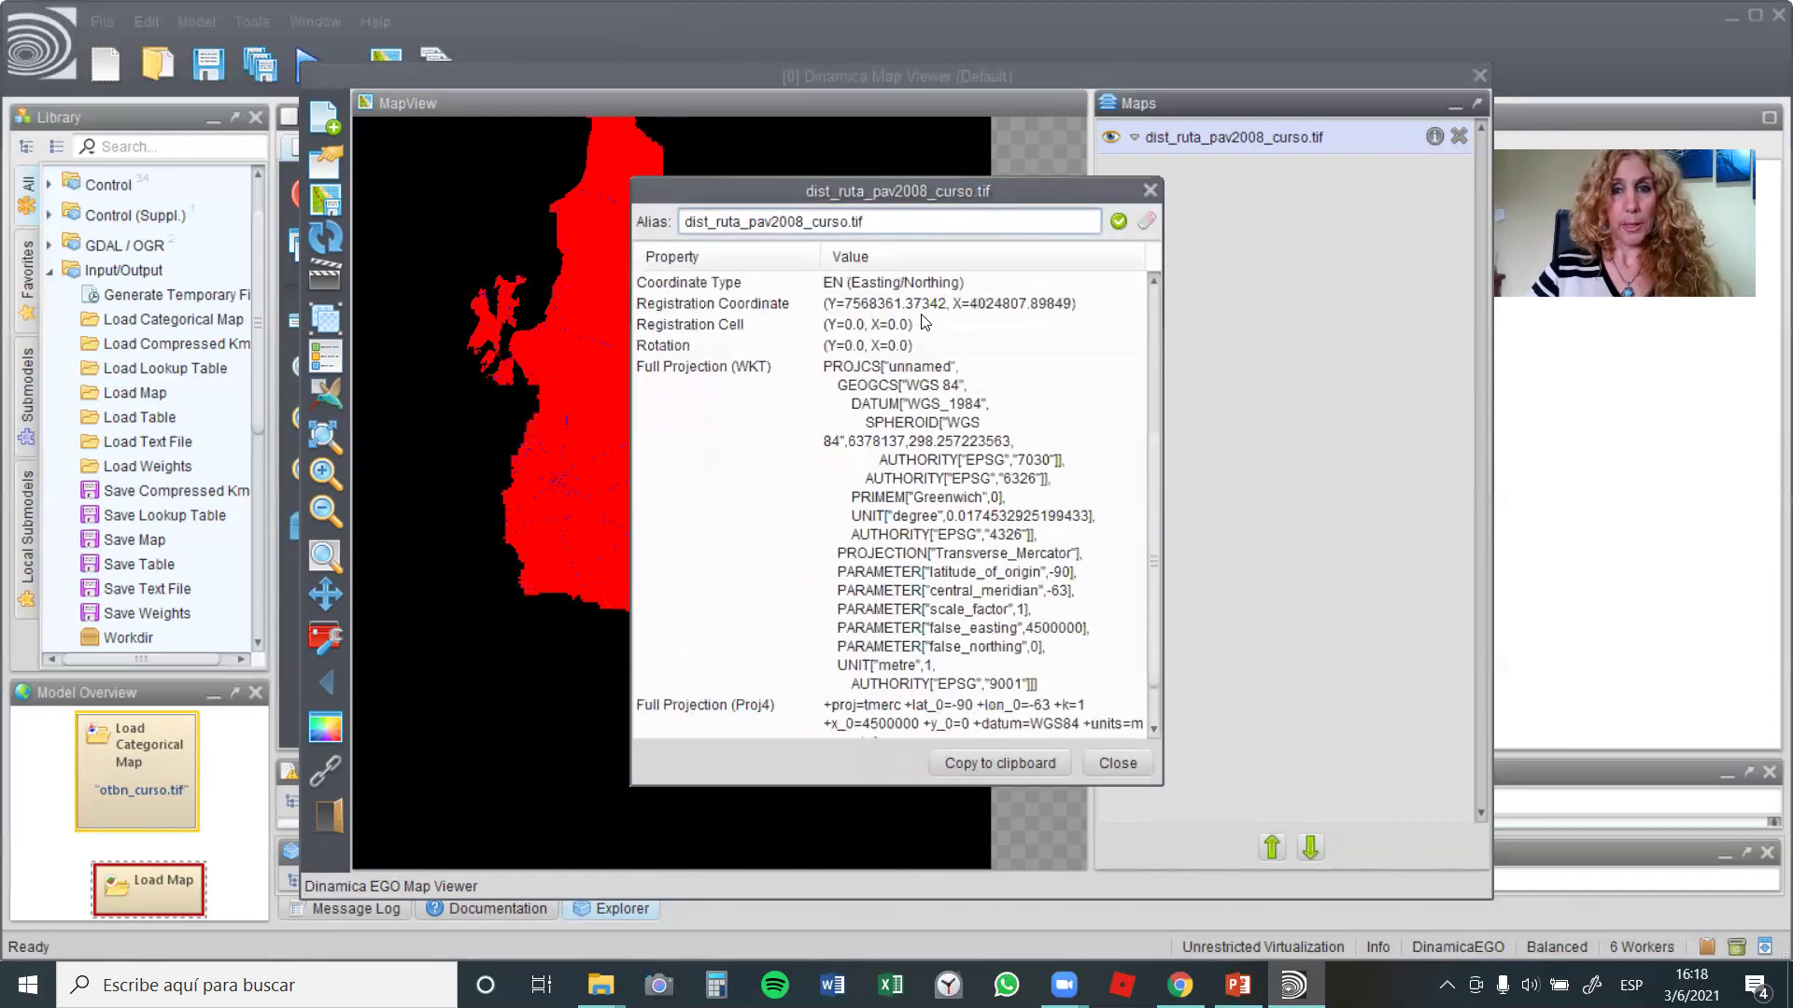
click(1123, 762)
Step: Set the distance map's histogram limits to Limits to Actual, view it, and confirm the Load Map settings
click(1134, 137)
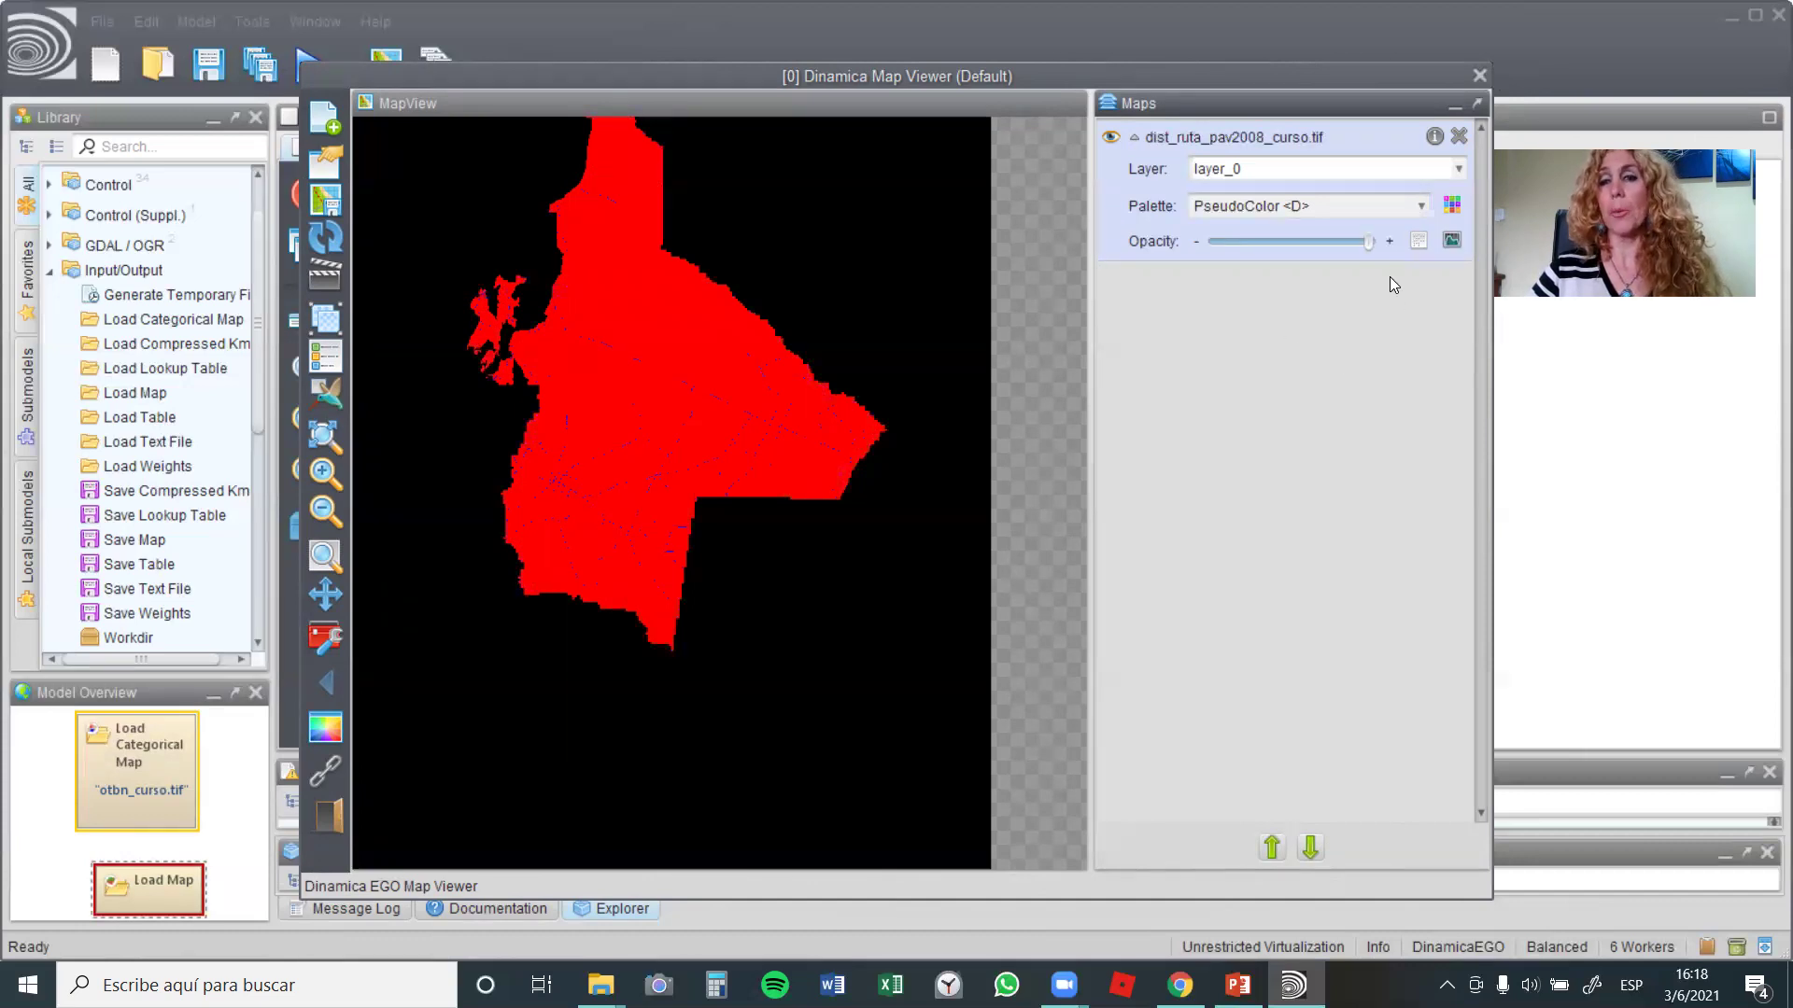
click(1450, 241)
click(1050, 377)
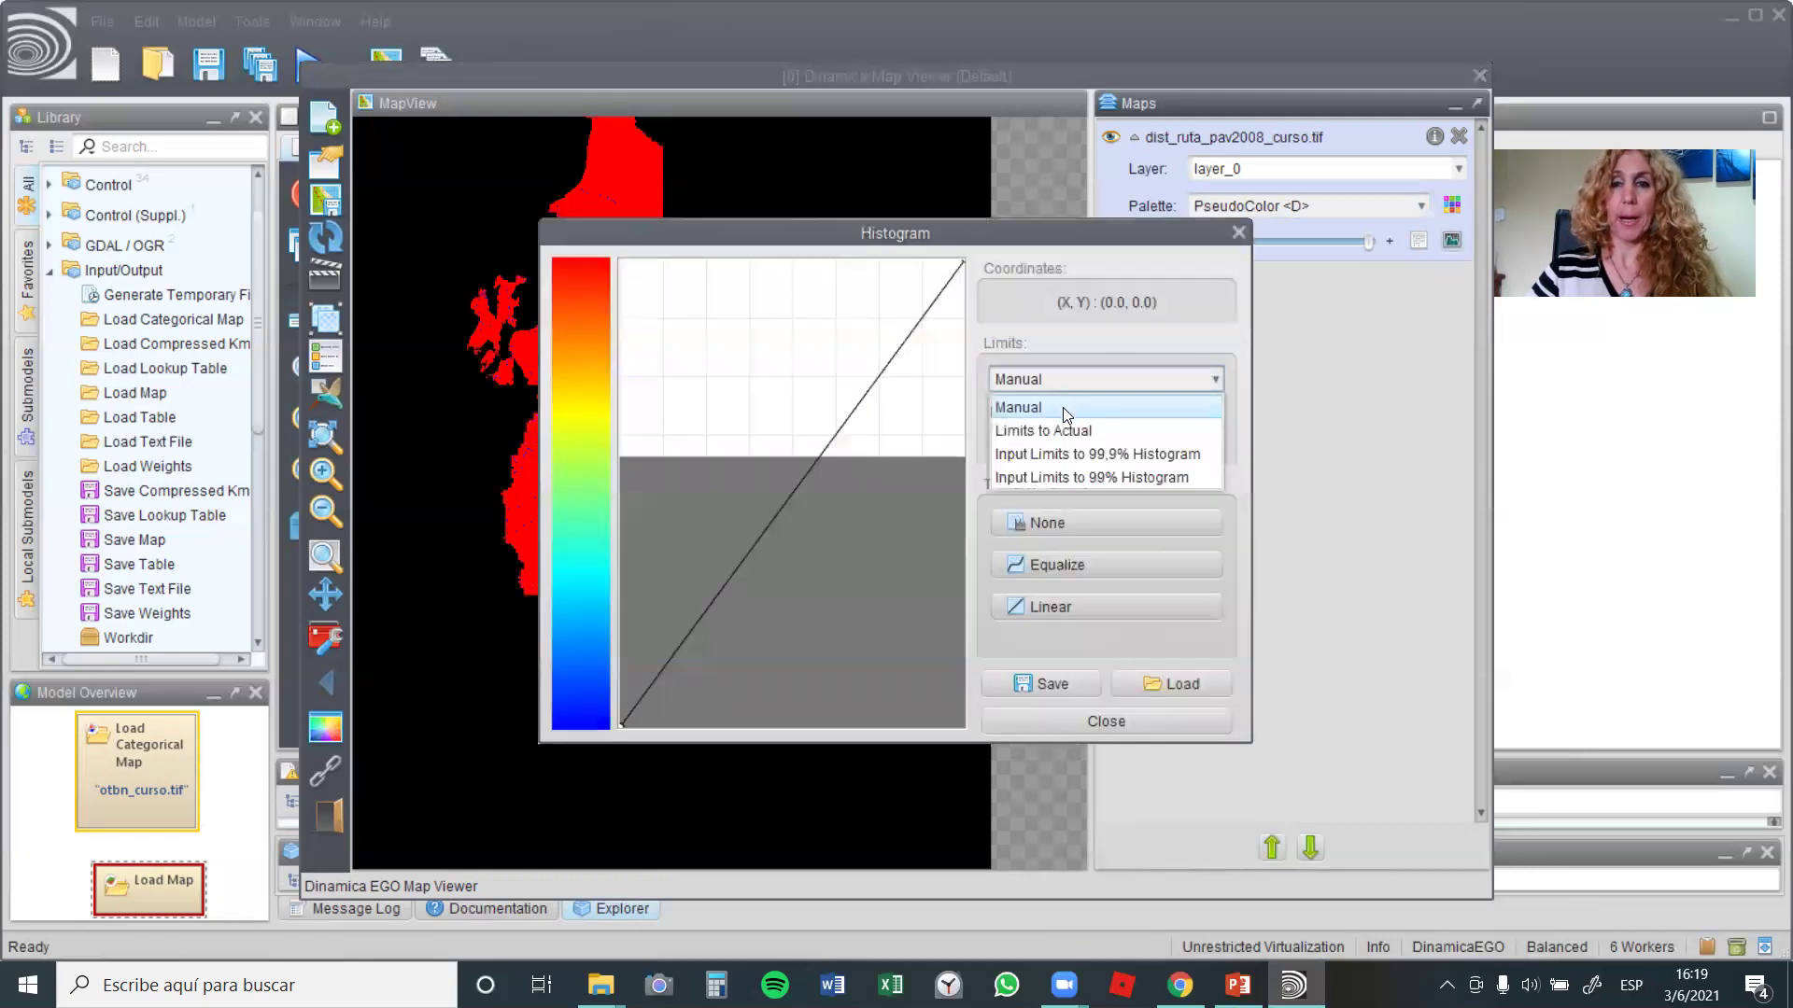
click(1059, 430)
click(1074, 722)
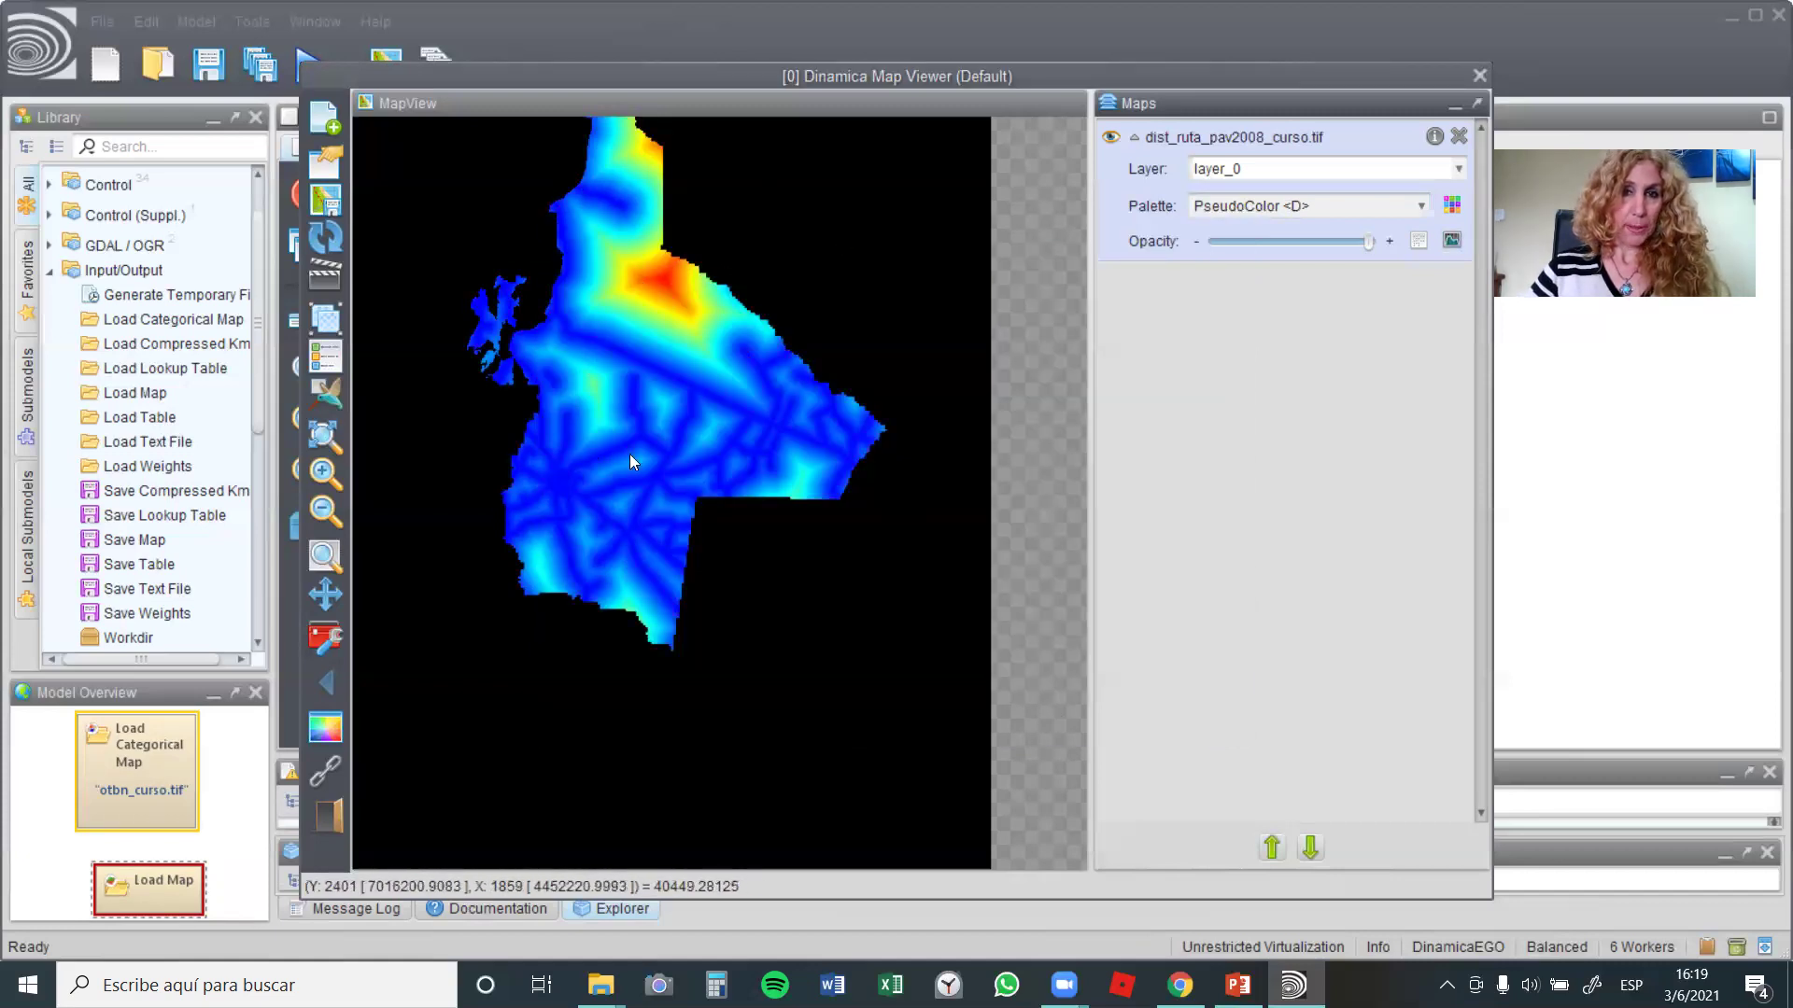
click(1479, 76)
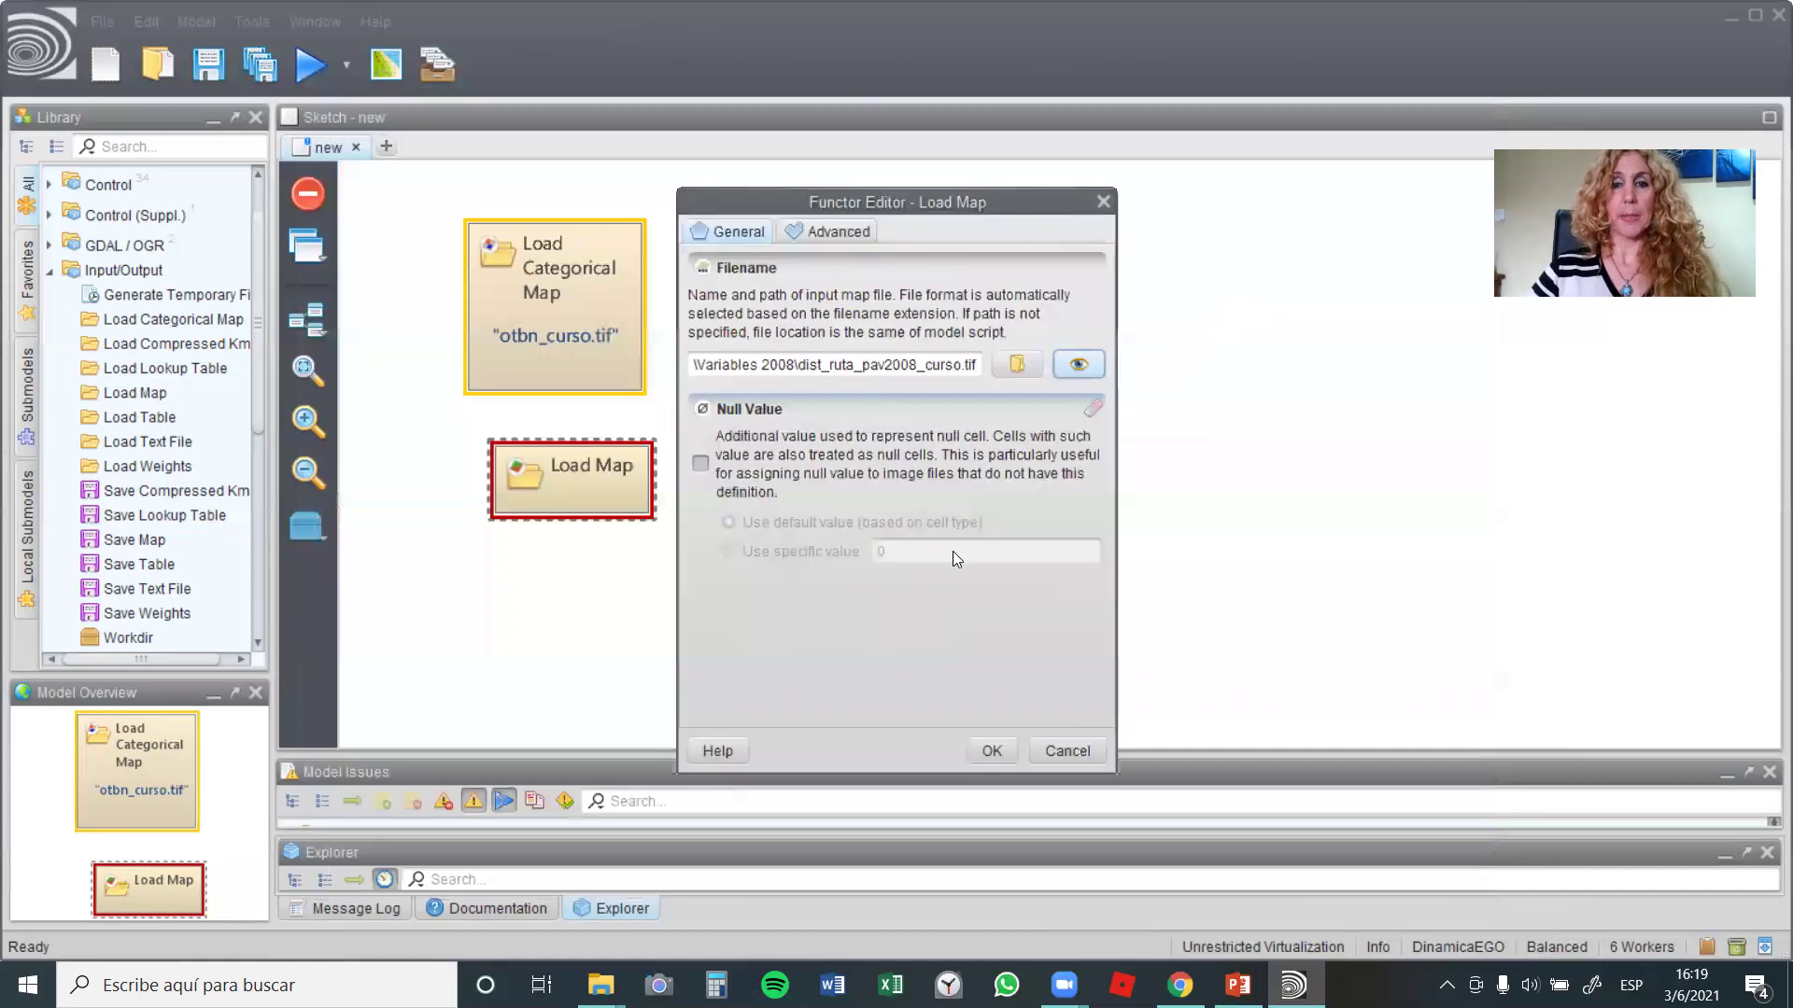
click(990, 750)
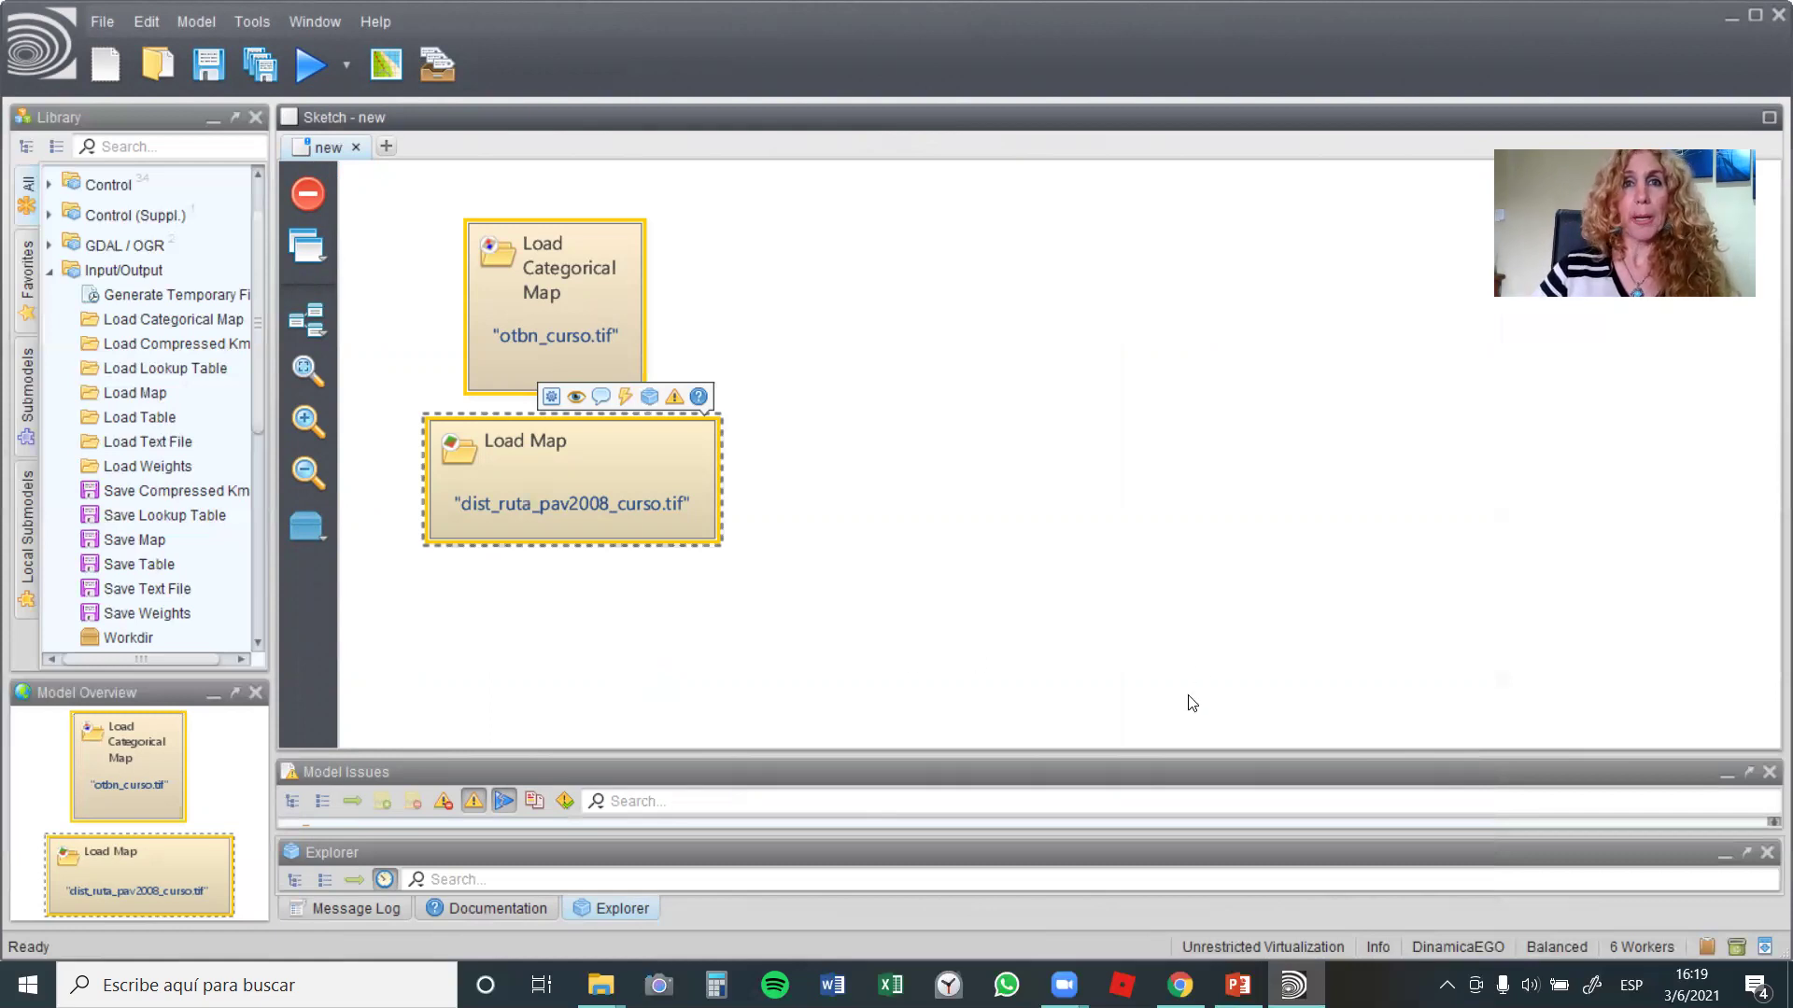
Step: Add a Create Cube Map container from the Map Algebra functors to the sketch, beside the two map loaders
click(1003, 584)
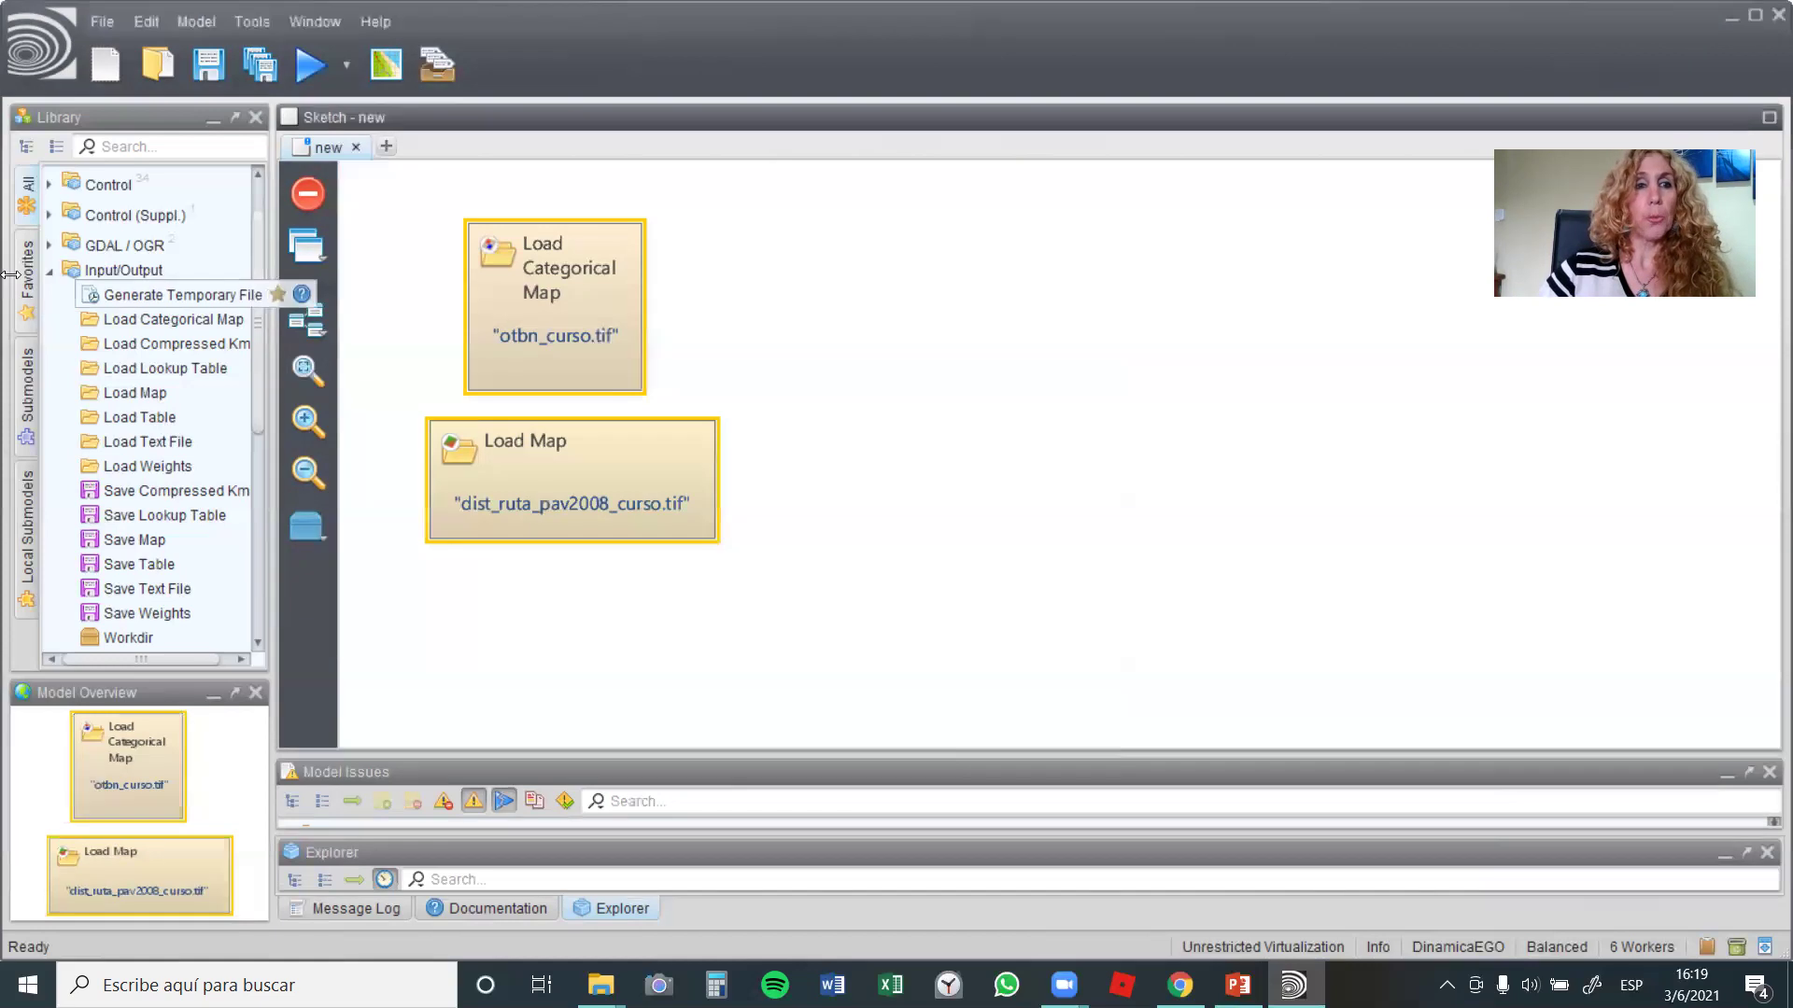
click(45, 273)
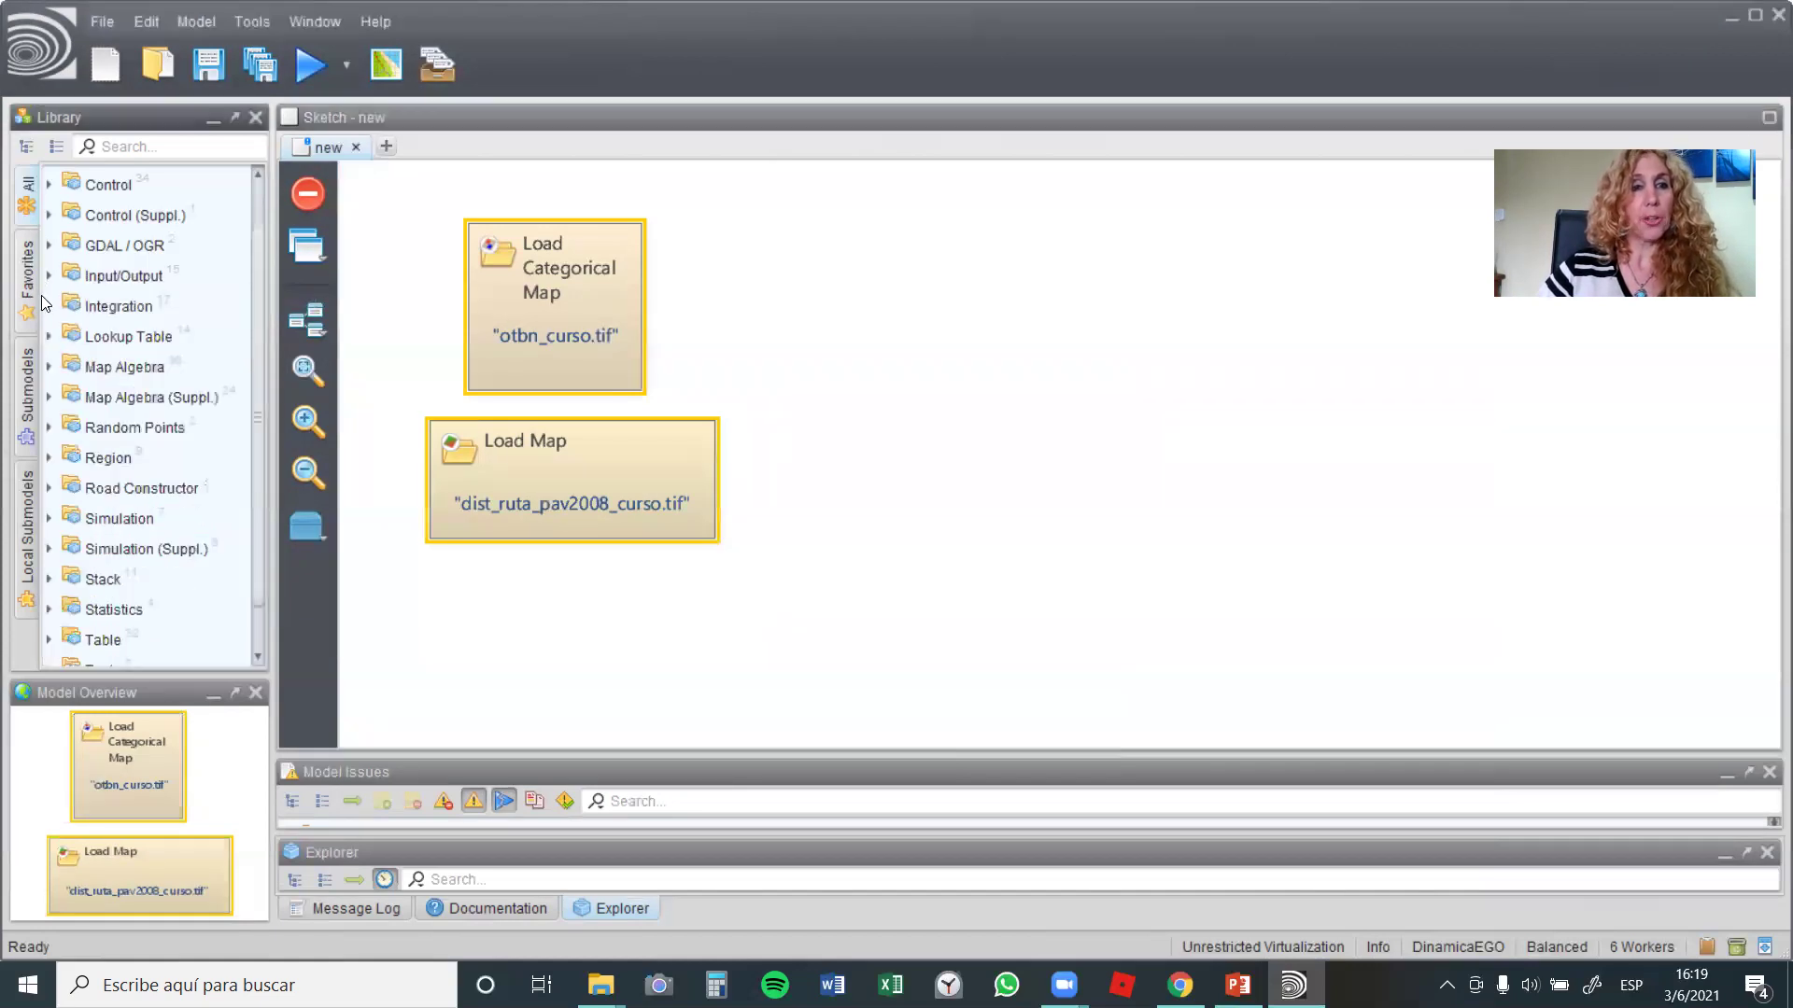
click(49, 367)
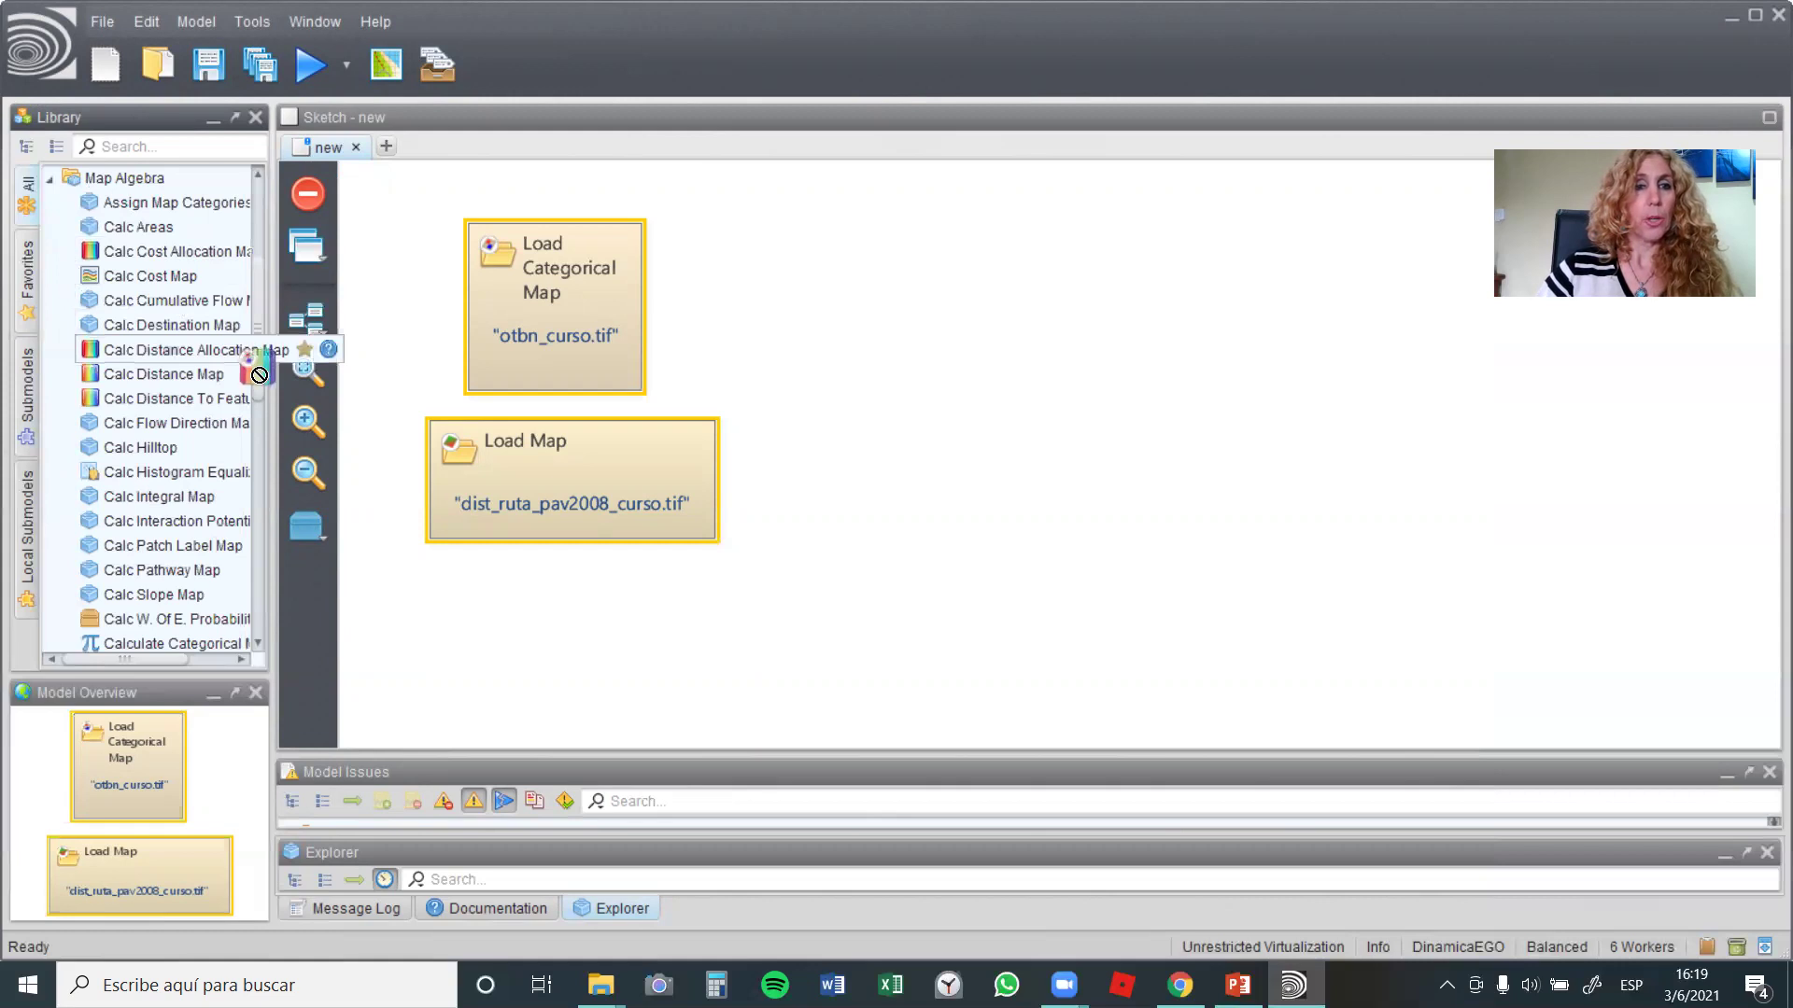
scroll(257, 370, down, 1)
scroll(257, 354, down, 3)
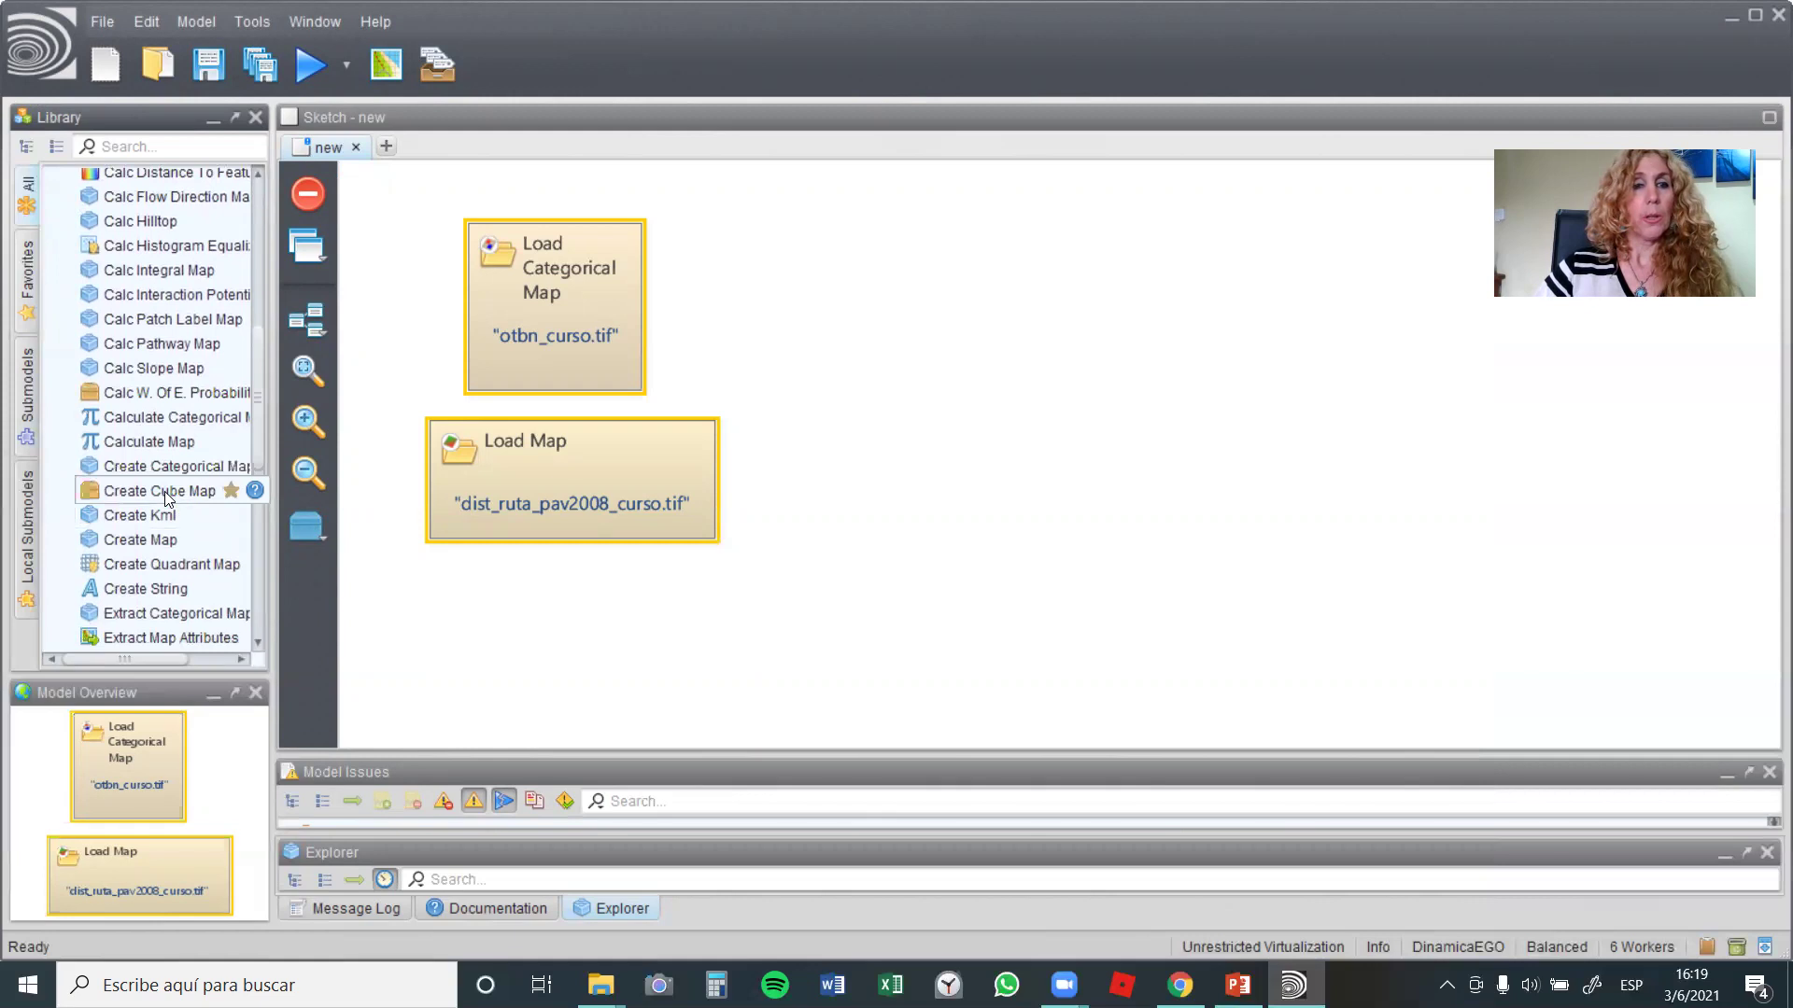
mouse_move(164, 492)
mouse_down()
mouse_move(715, 457)
mouse_move(888, 291)
mouse_up()
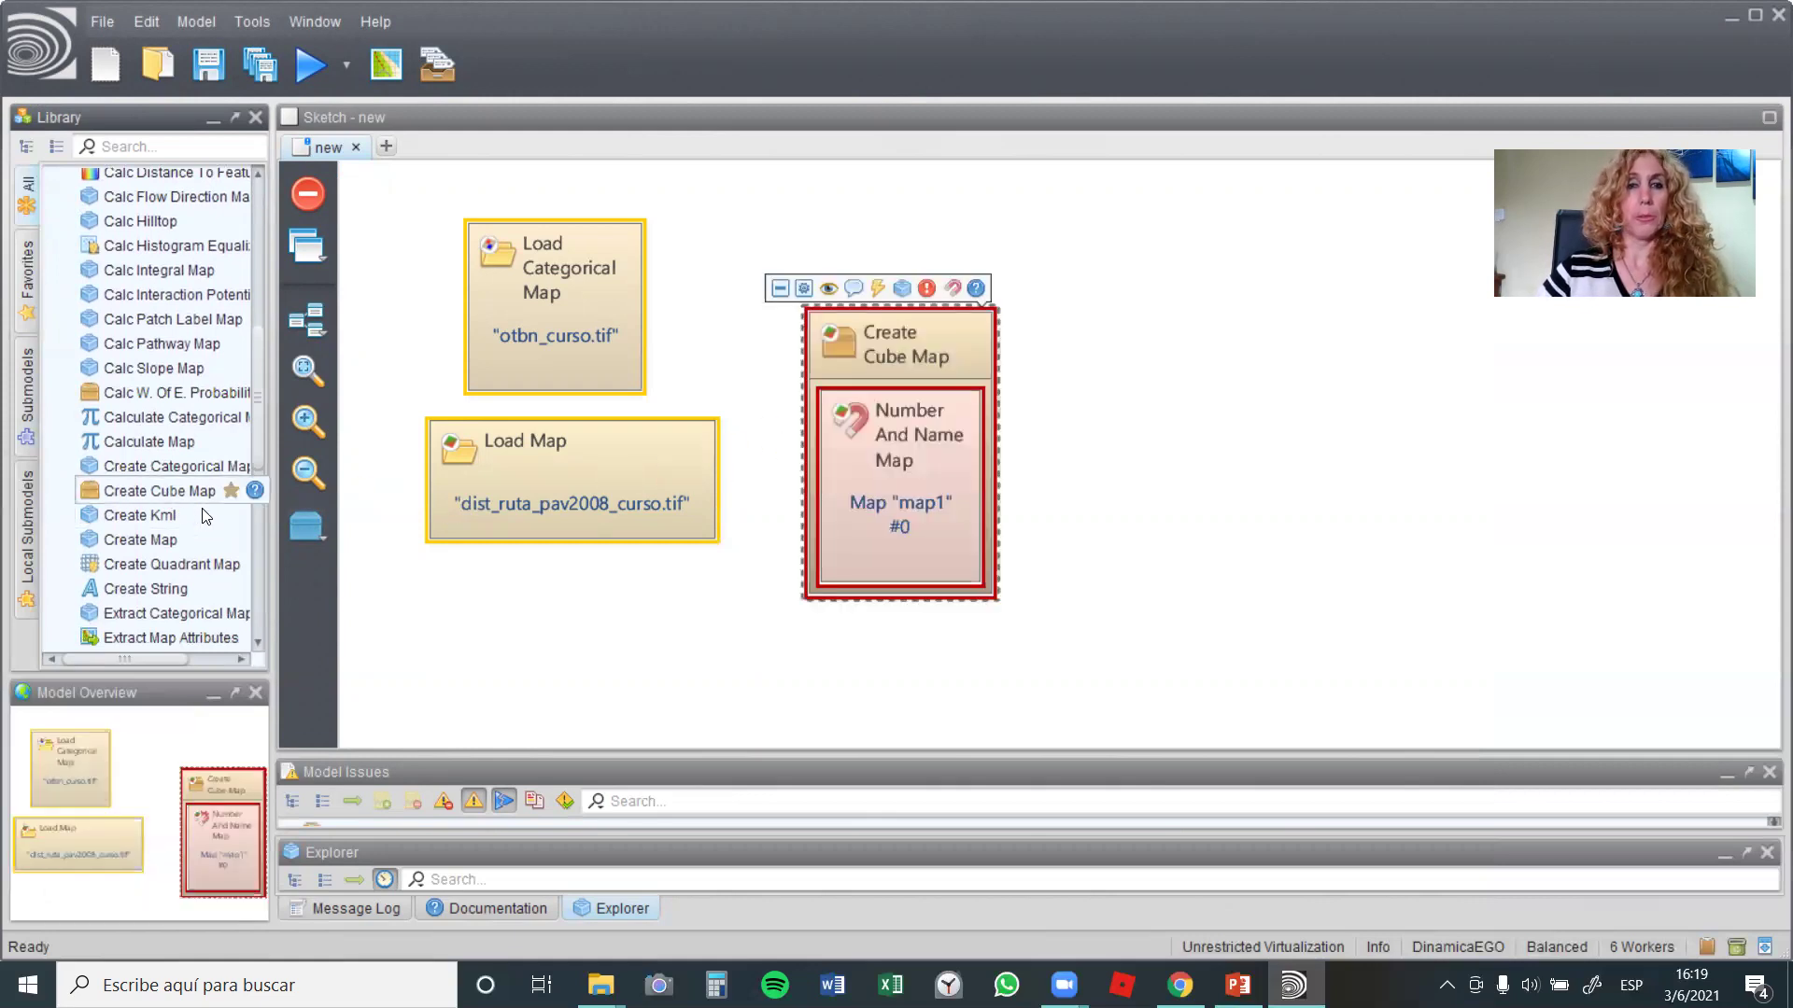
drag(916, 356, 920, 301)
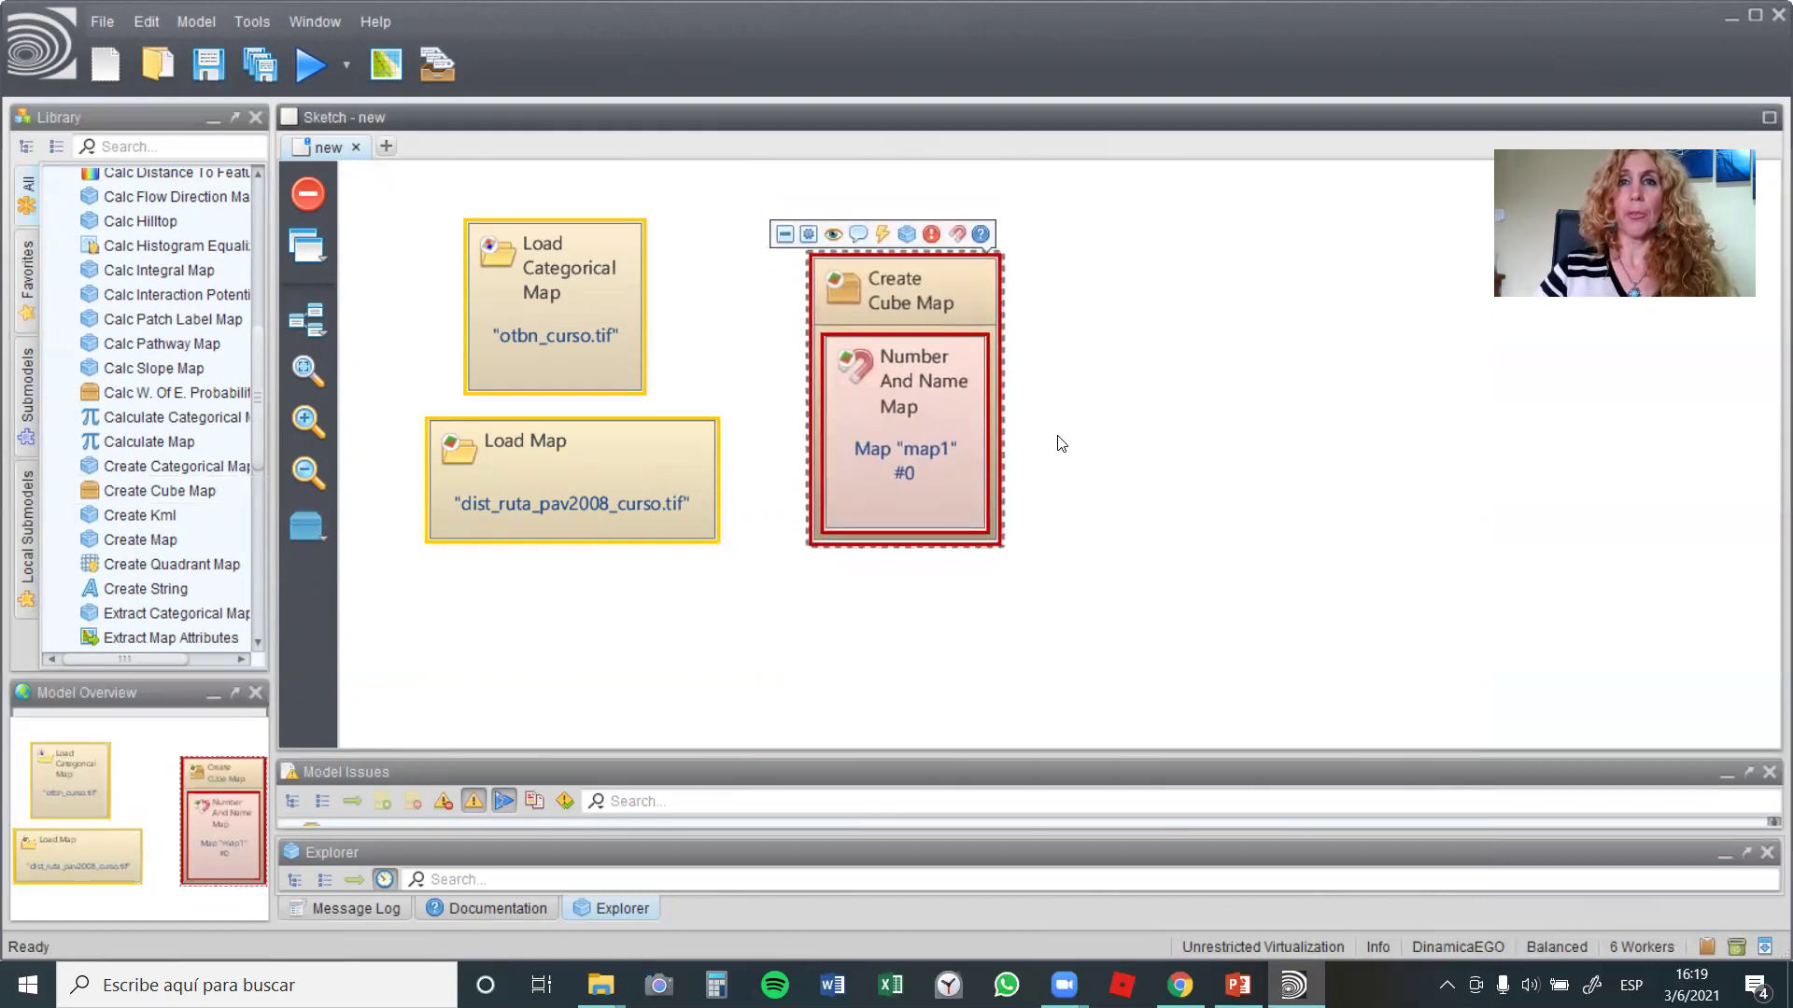
Step: Add a second Number And Name Map functor inside the Create Cube Map container, below the first one
mouse_move(942, 302)
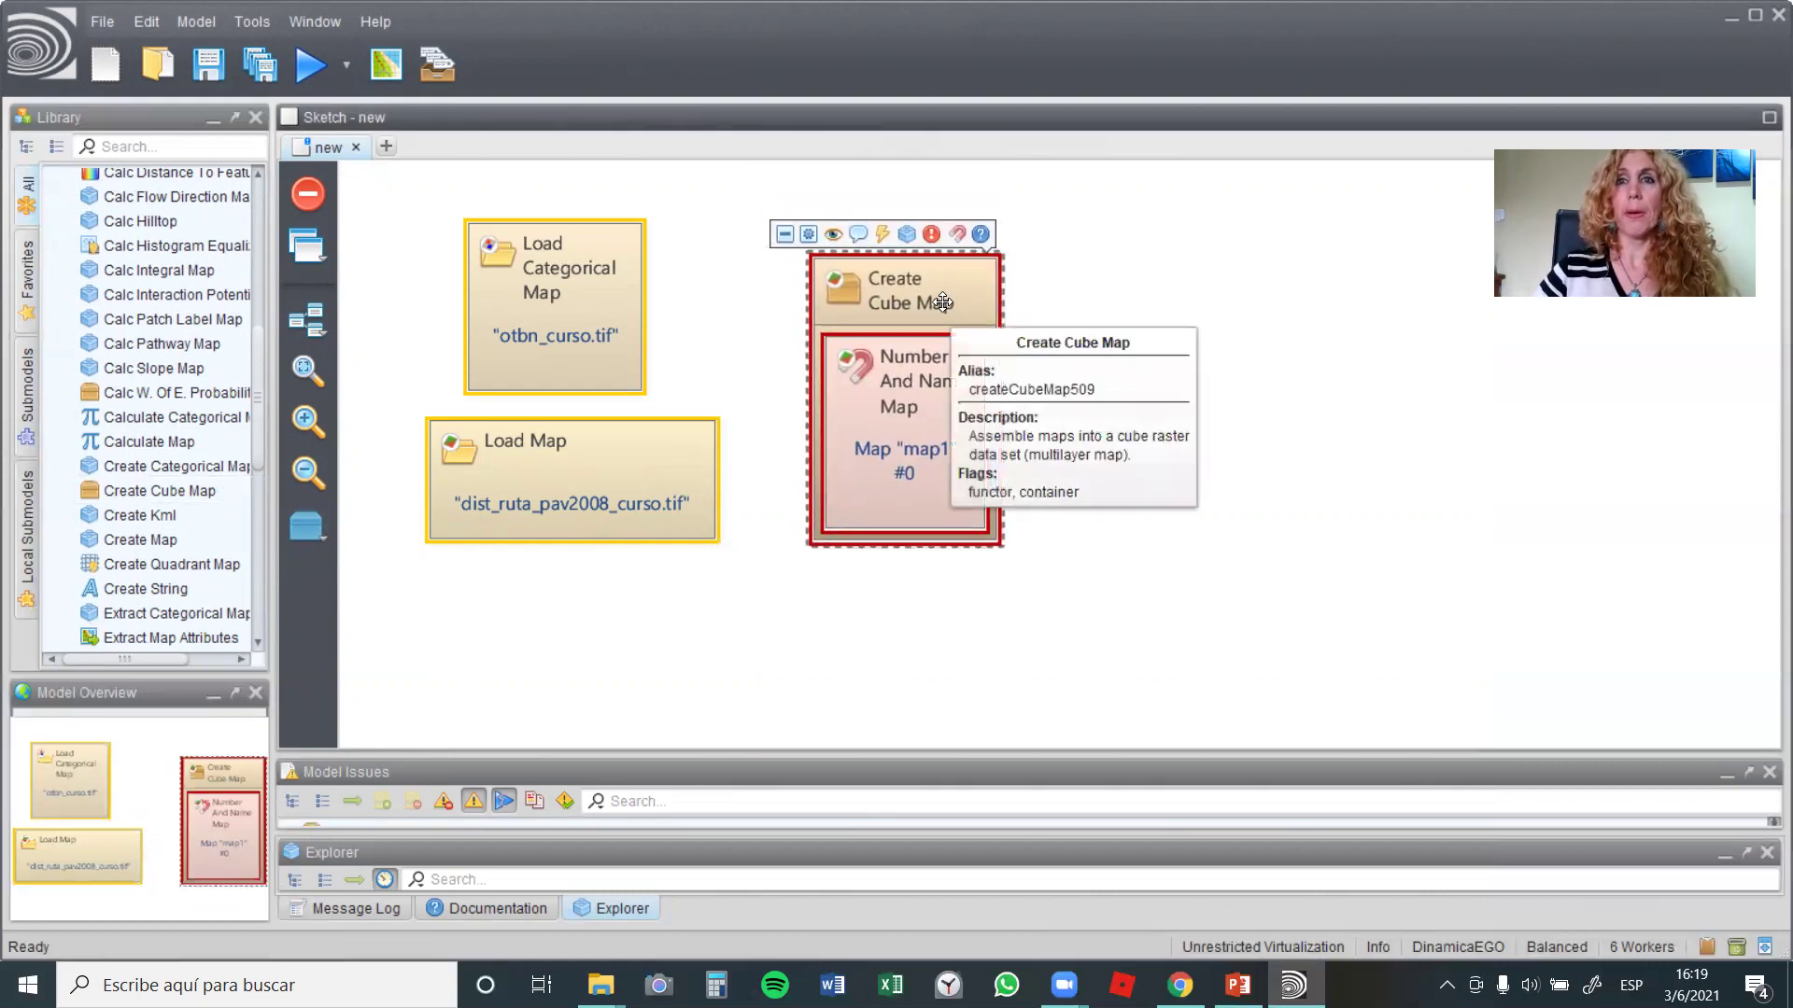
mouse_move(883, 434)
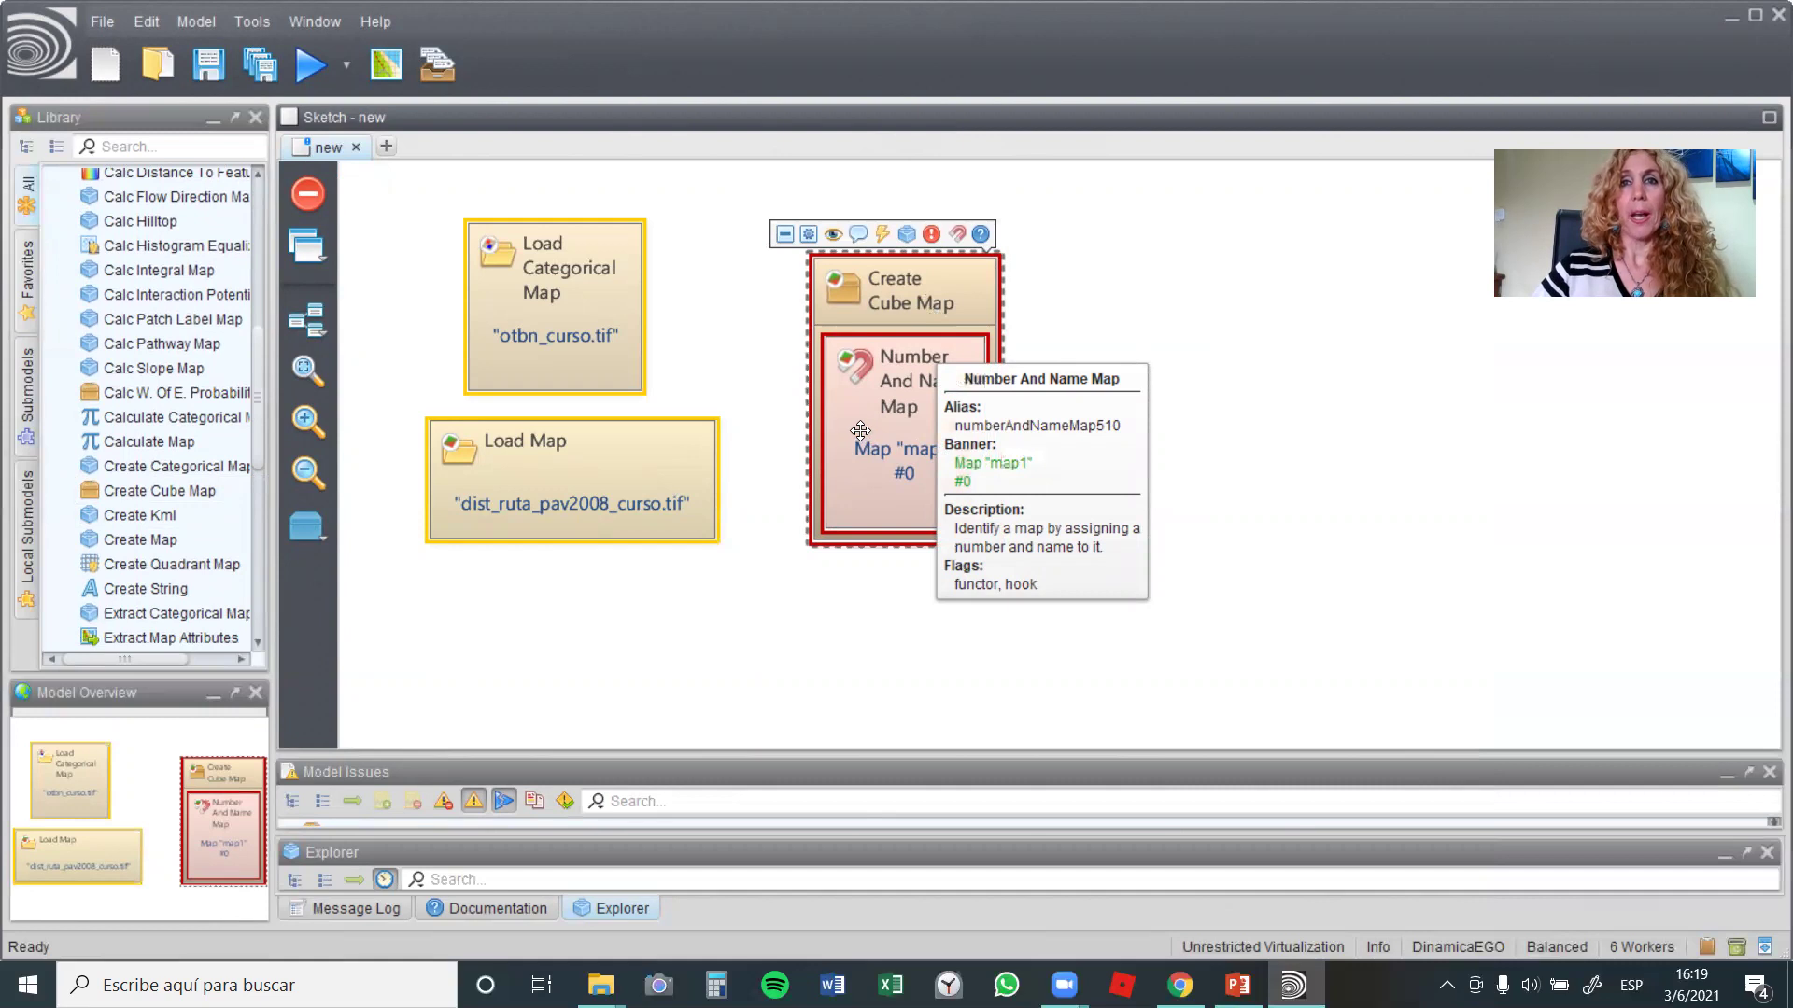
mouse_move(546, 504)
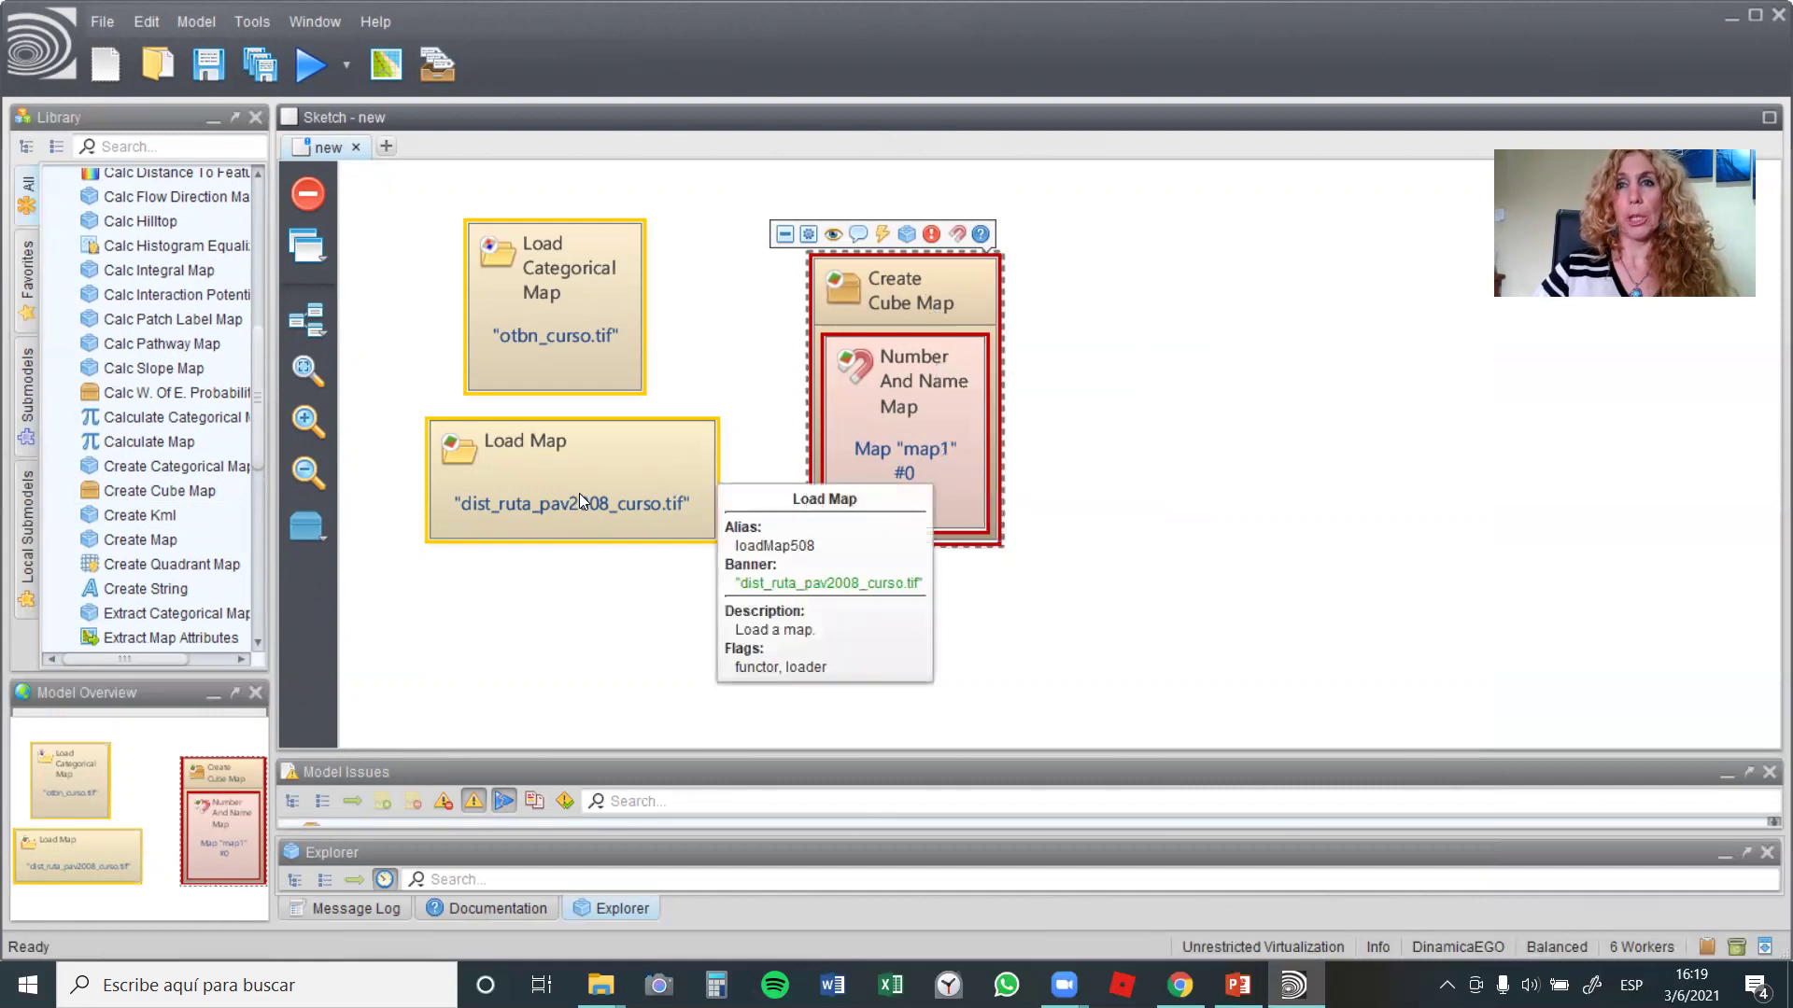
mouse_move(586, 344)
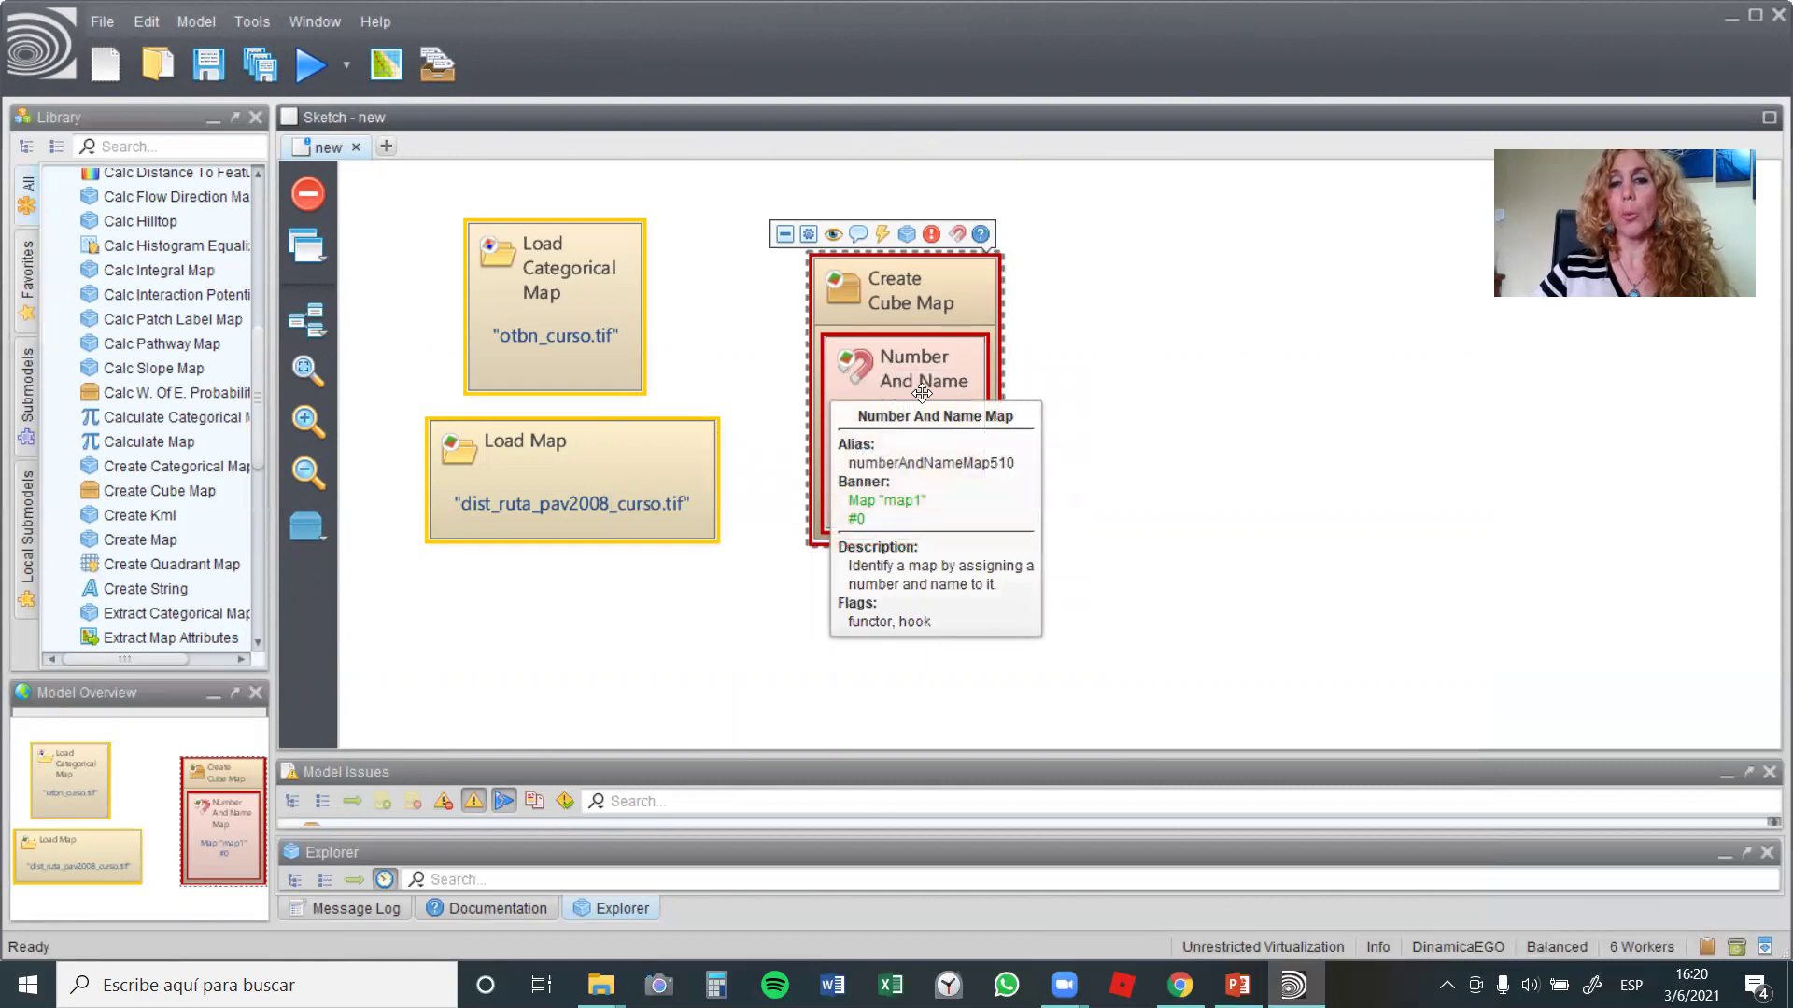
click(958, 235)
drag(895, 412, 894, 485)
drag(891, 560, 899, 613)
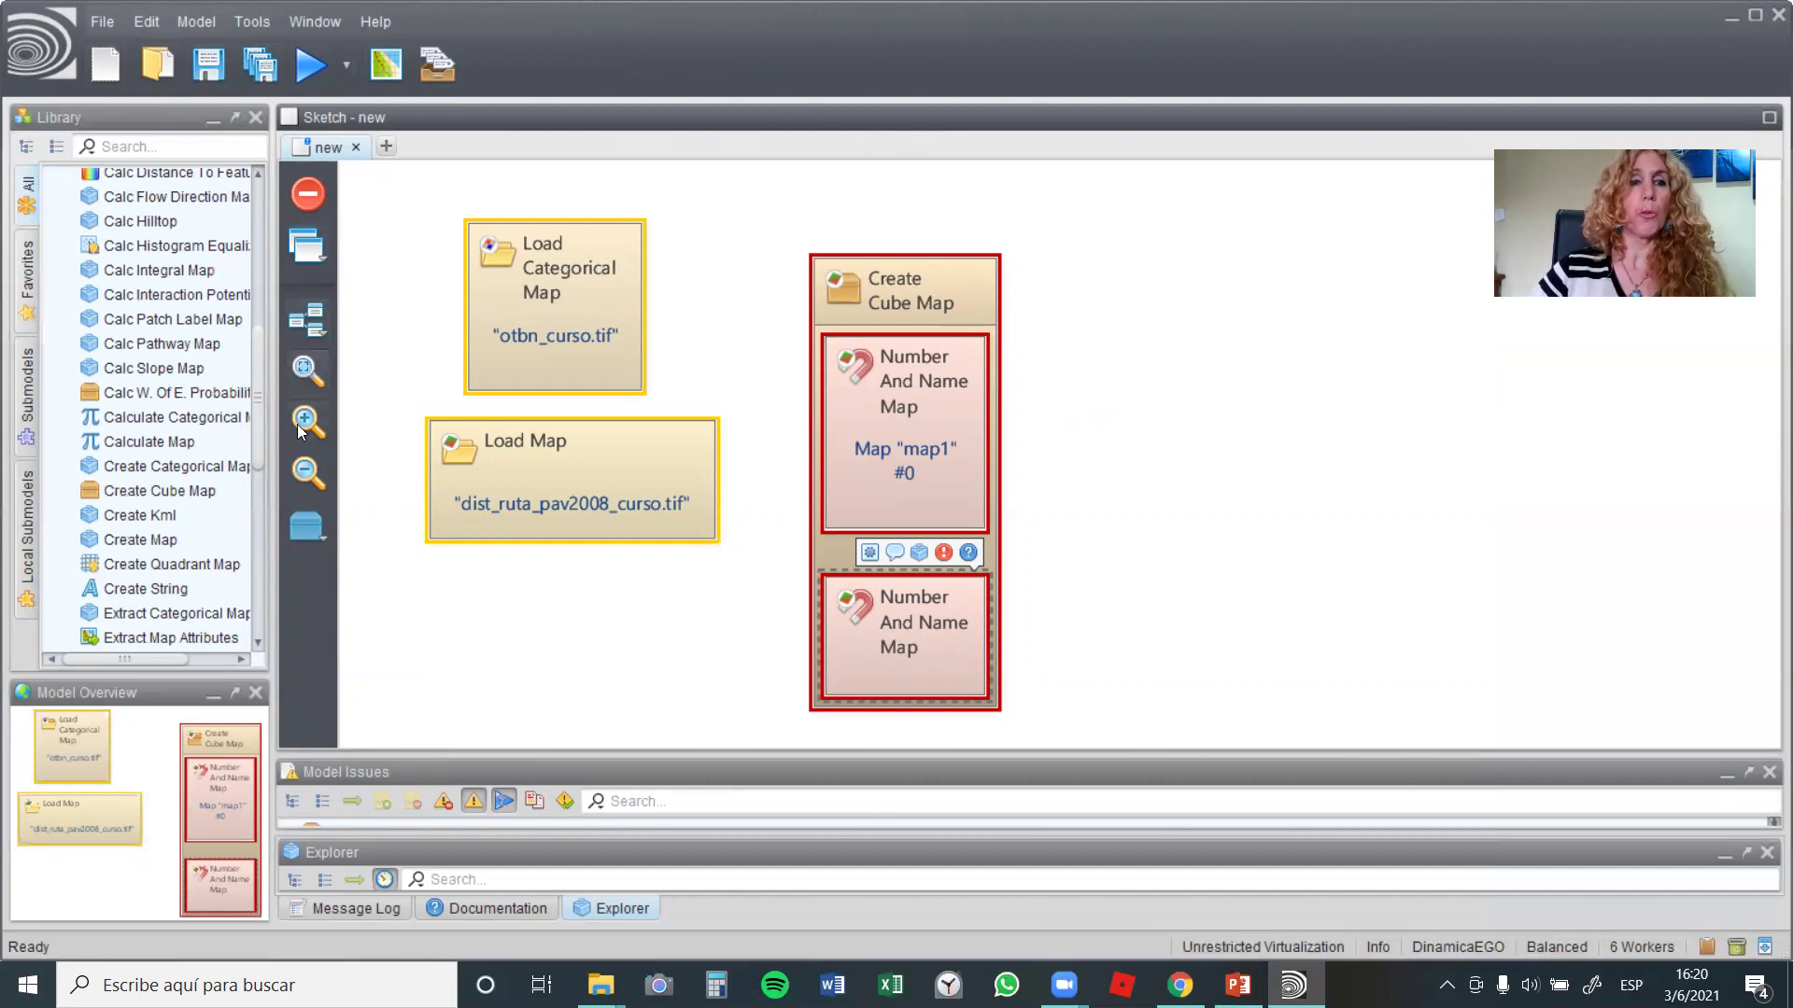
Step: Add a Save Map functor from the Input/Output group to the sketch, beyond the Create Cube Map container
drag(260, 405, 243, 278)
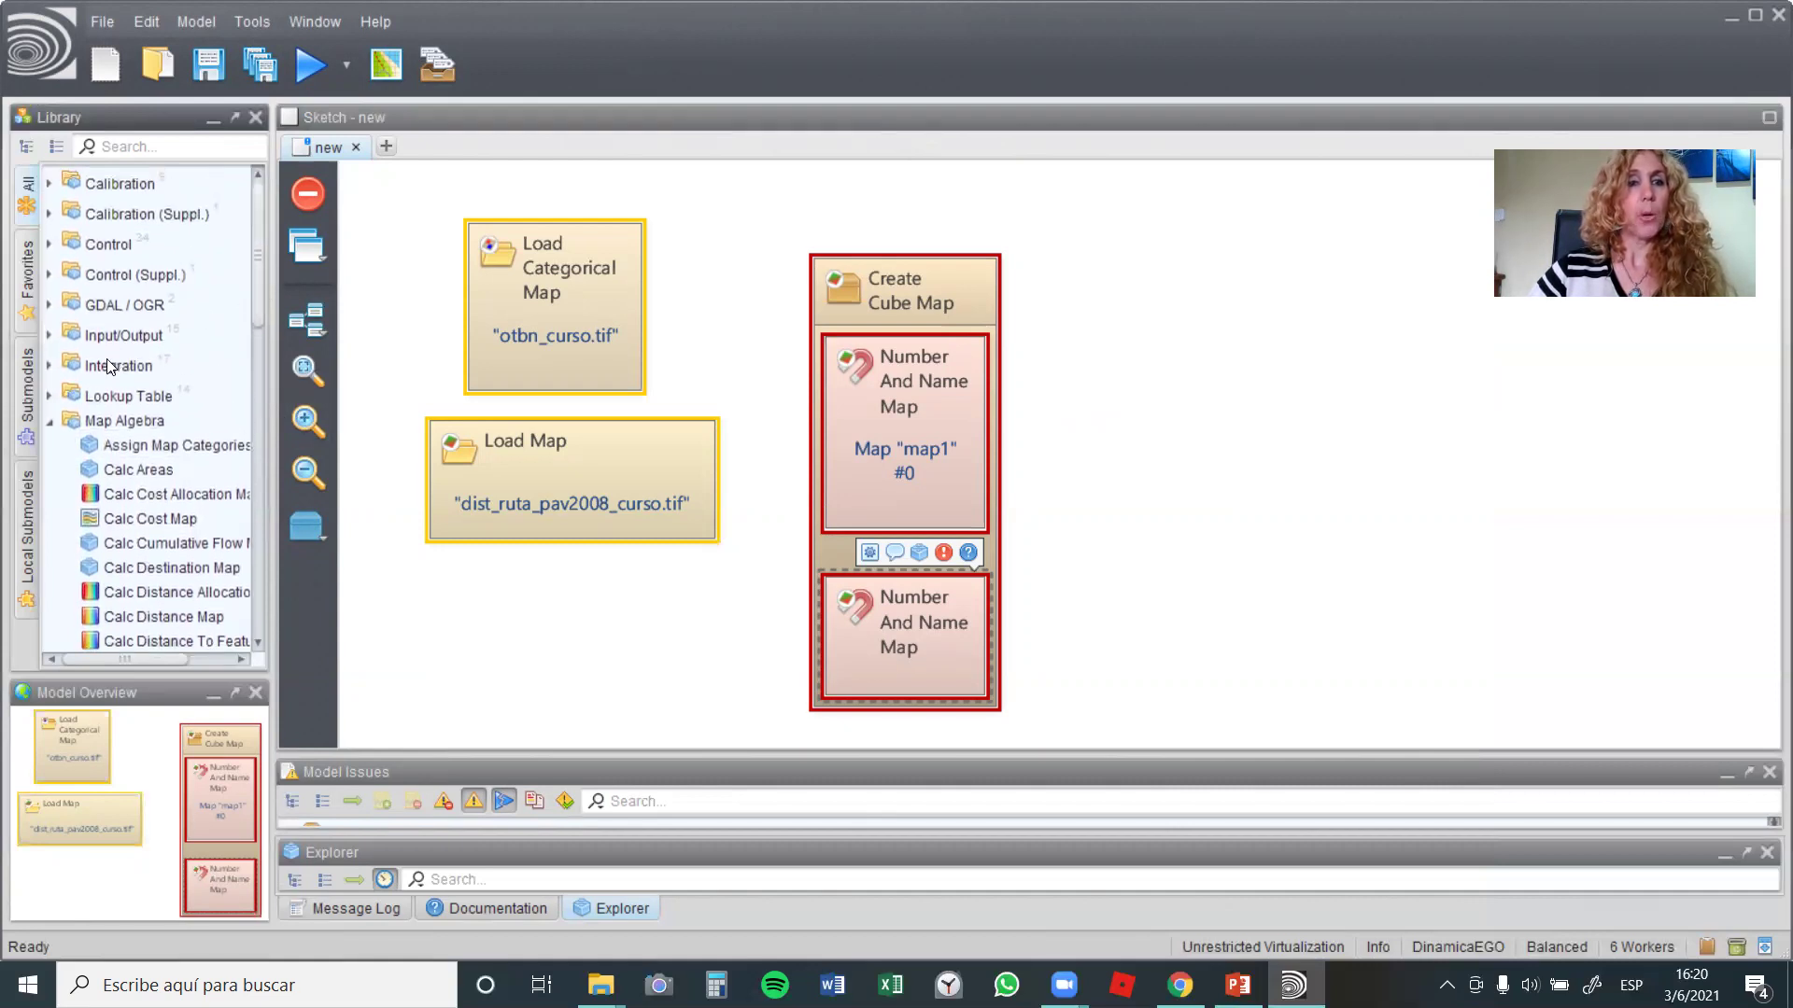
click(50, 338)
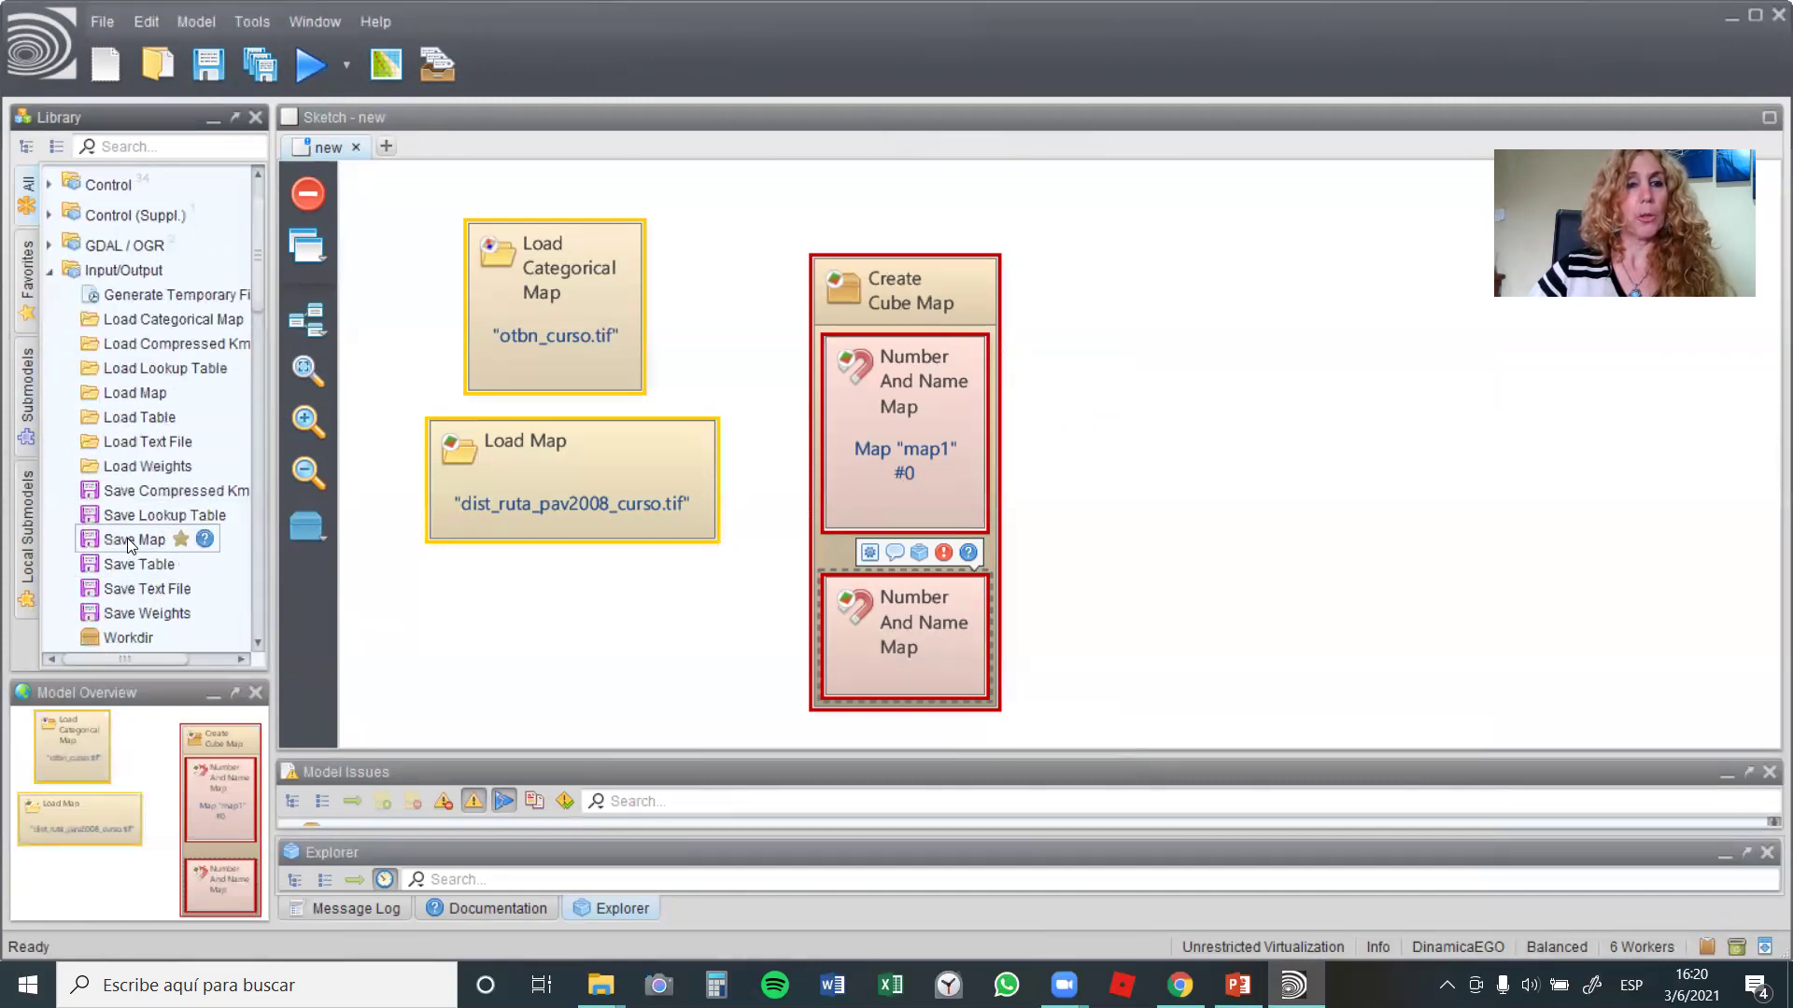
drag(127, 538, 1194, 326)
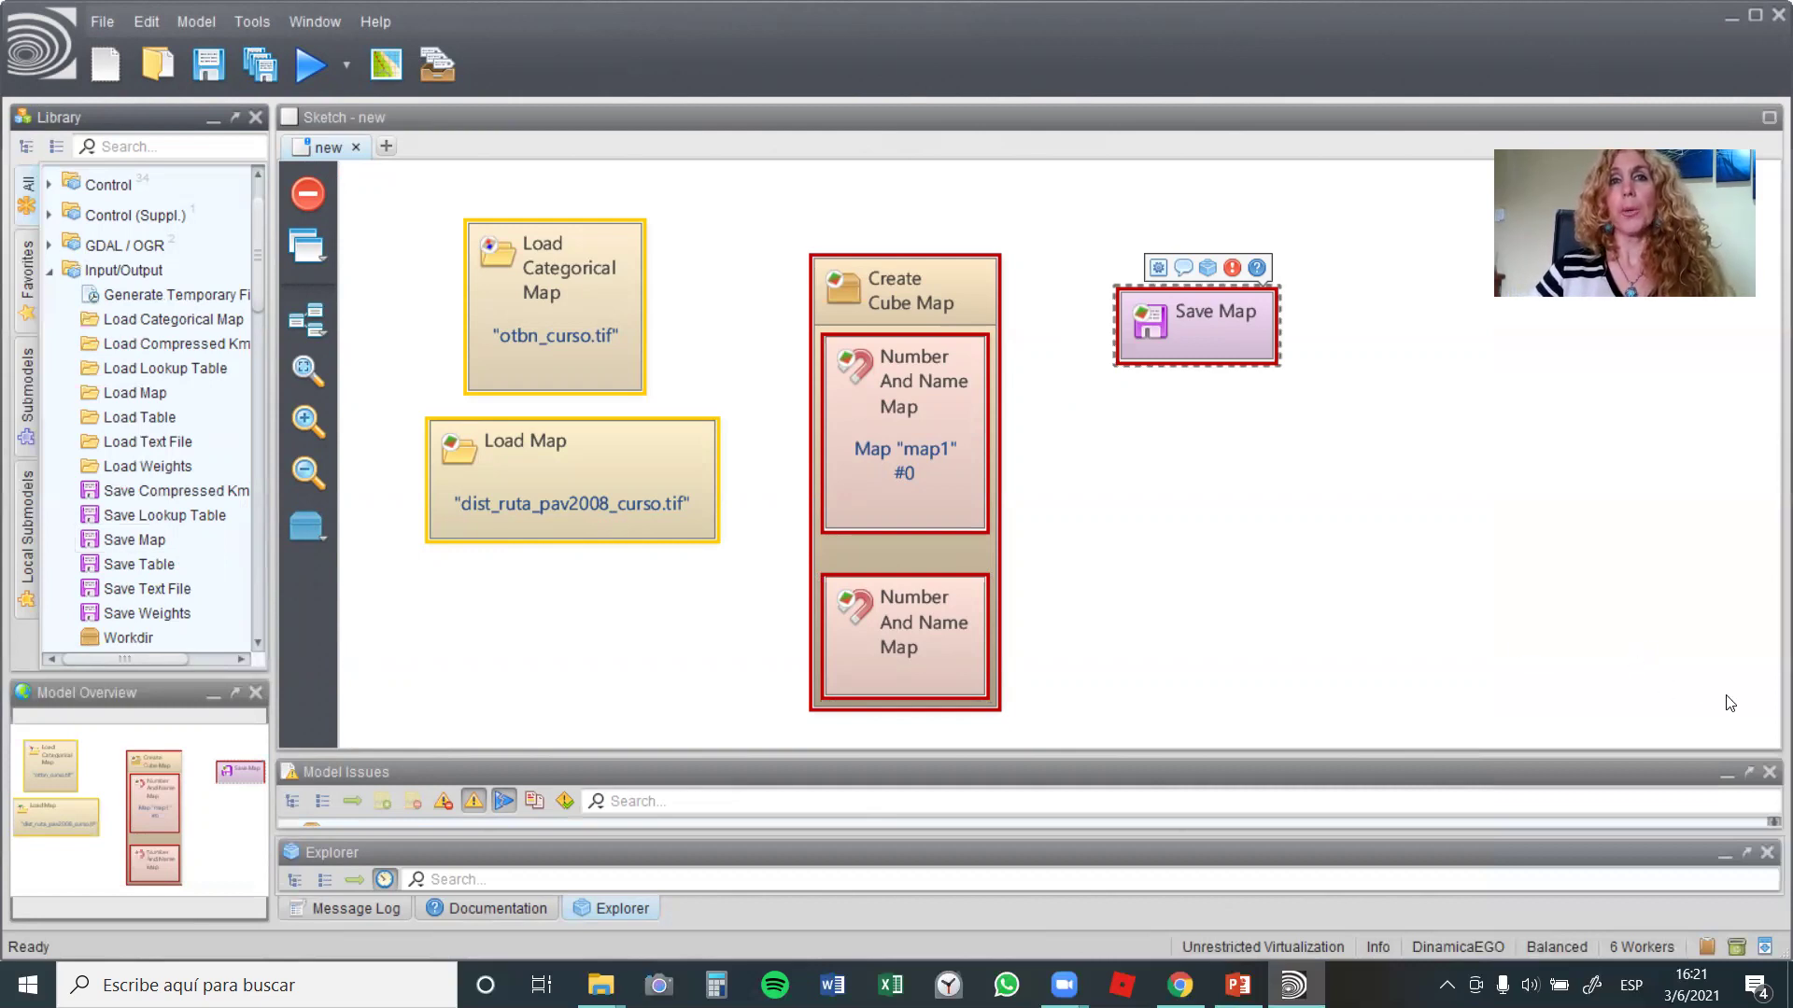
click(1209, 478)
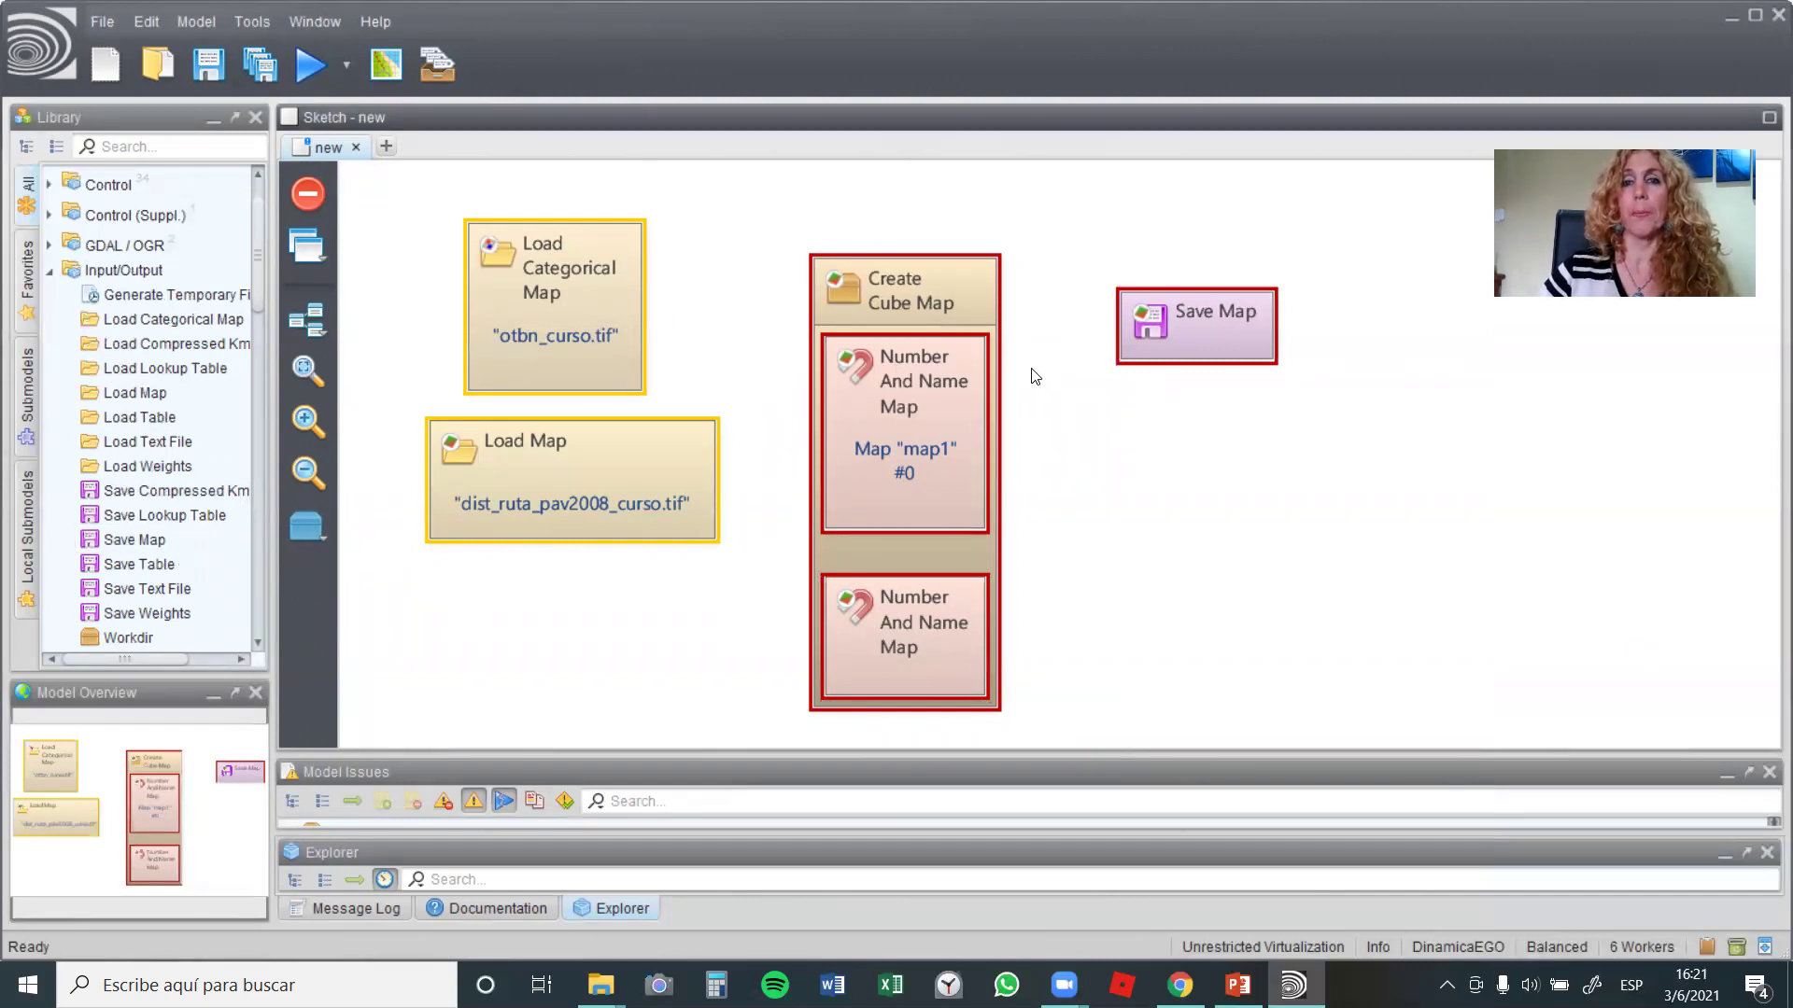
Step: Connect the Load Categorical Map functor for otbn_curso.tif to the first Number And Name Map in the cube container
click(919, 300)
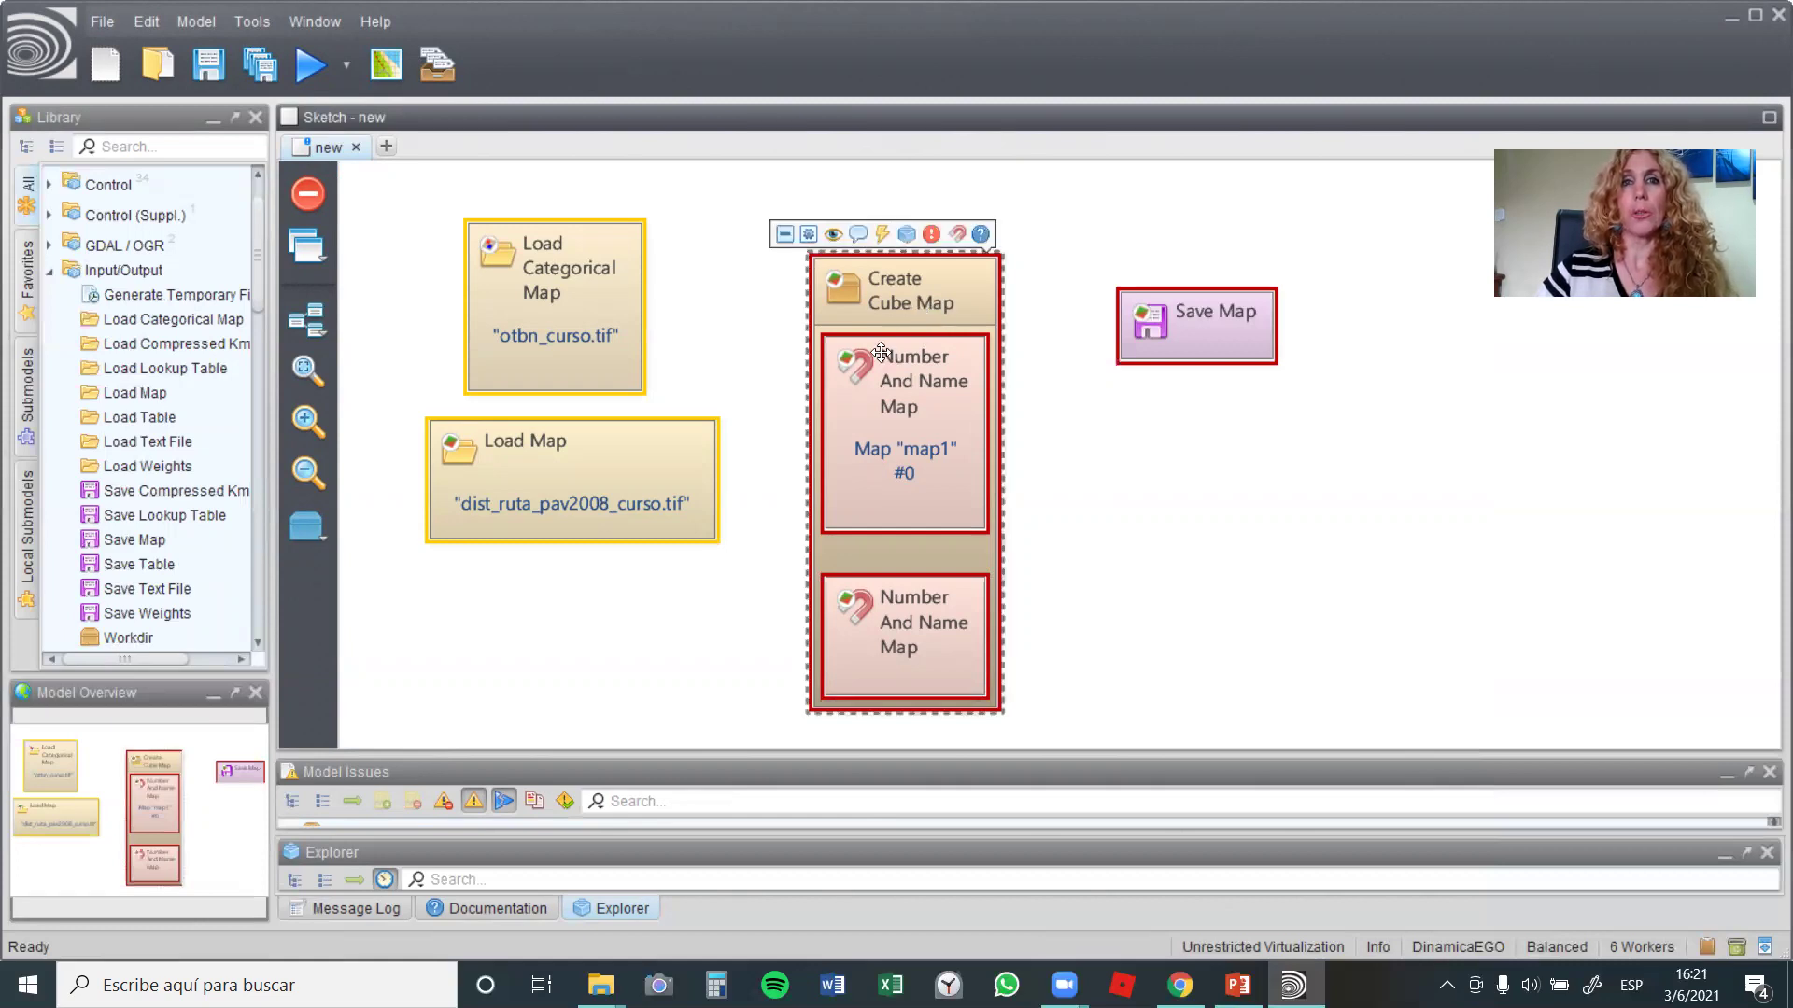
click(691, 468)
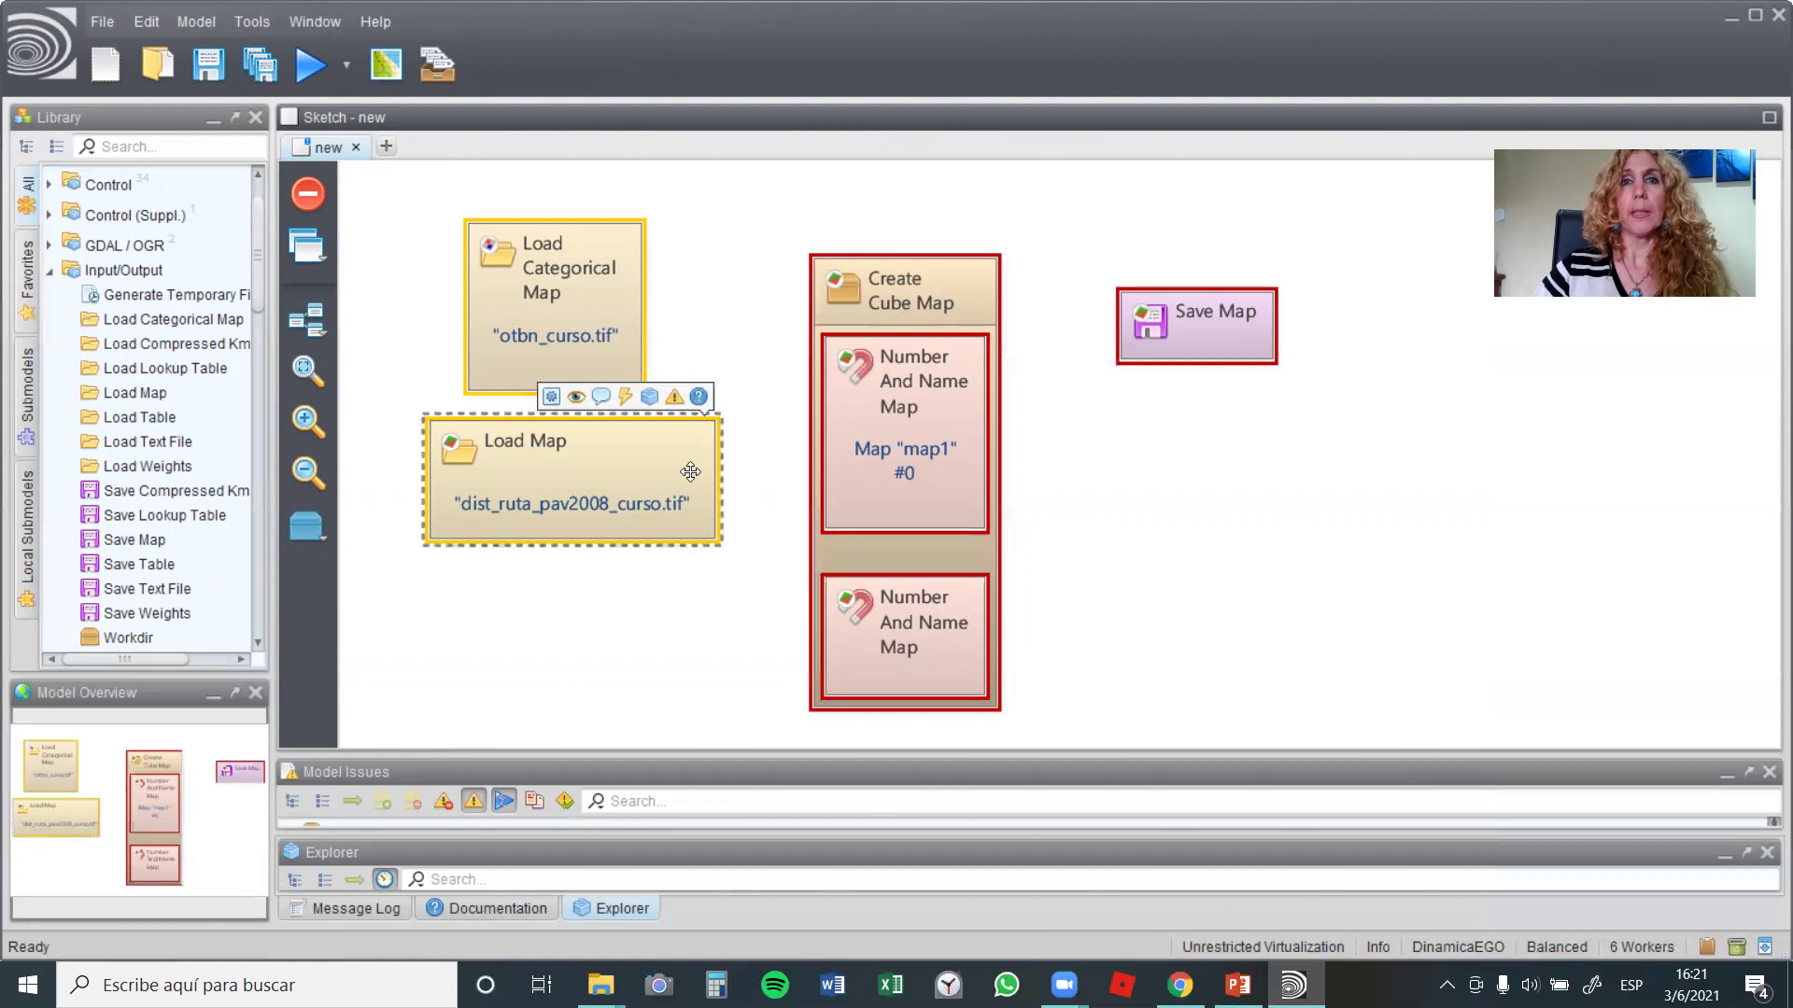
click(625, 339)
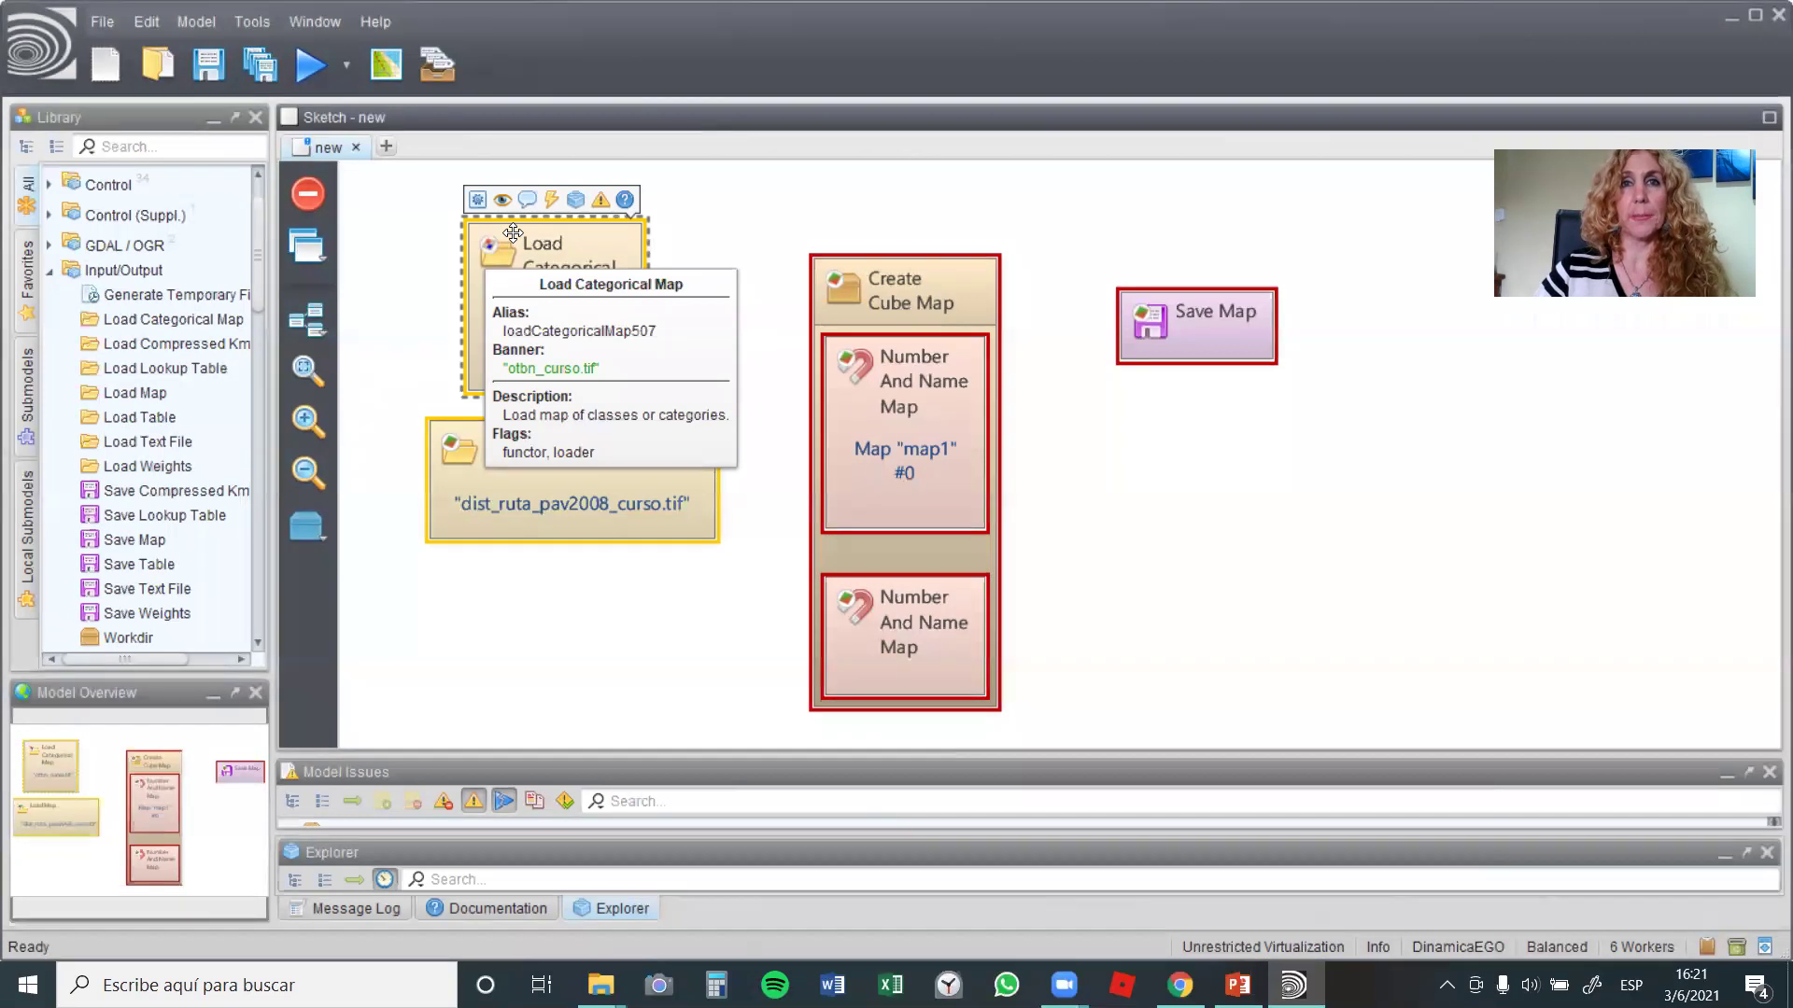
click(550, 200)
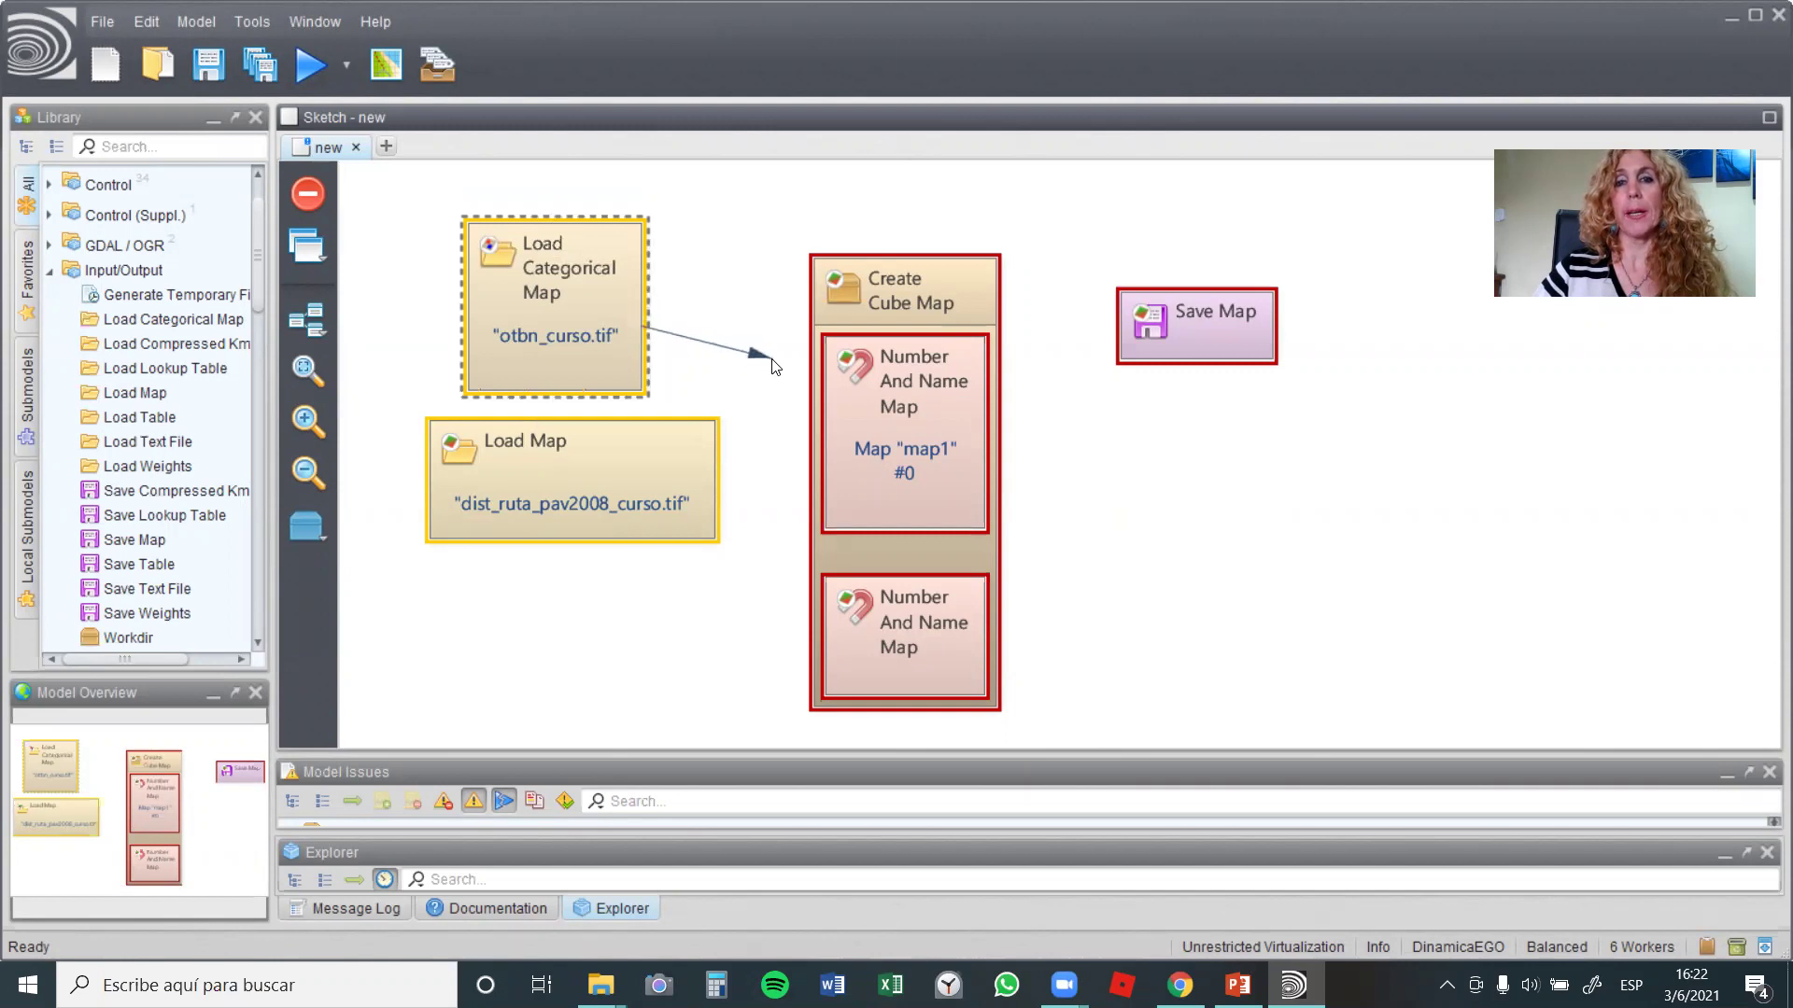
click(831, 383)
Step: Connect the Load Map functor for dist_ruta_pav2008_curso.tif to the second Number And Name Map in the cube container
click(615, 446)
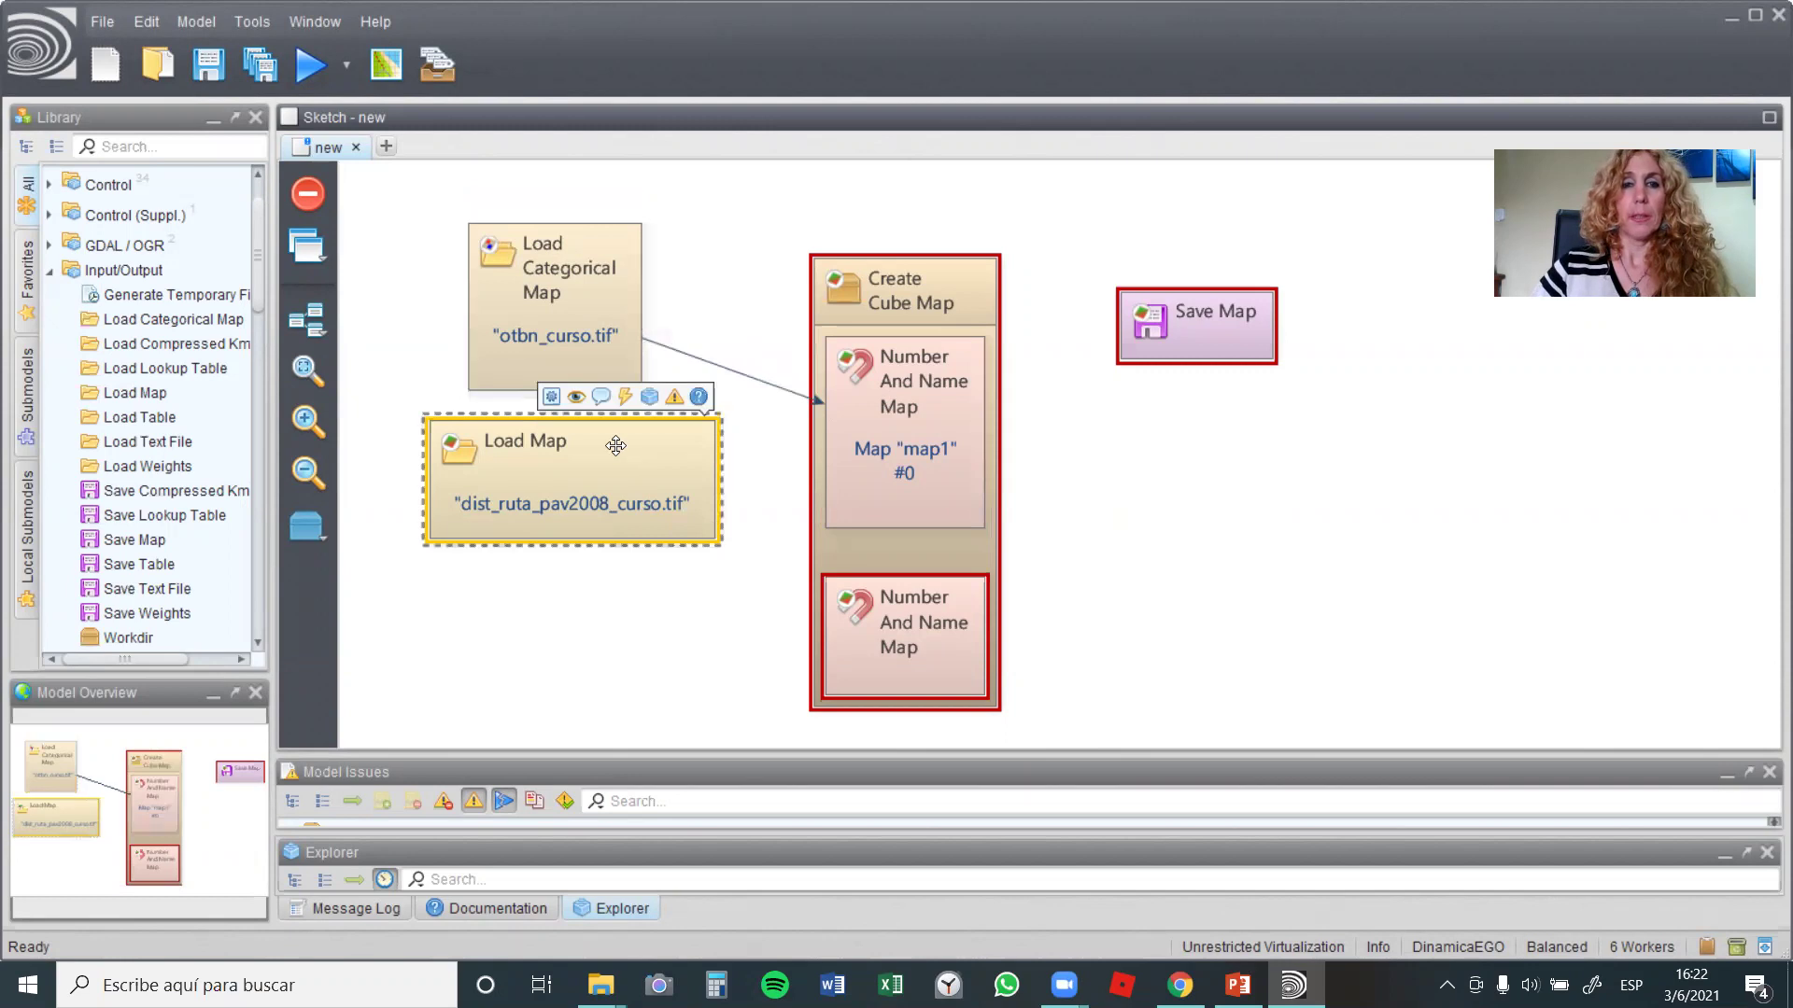
click(627, 395)
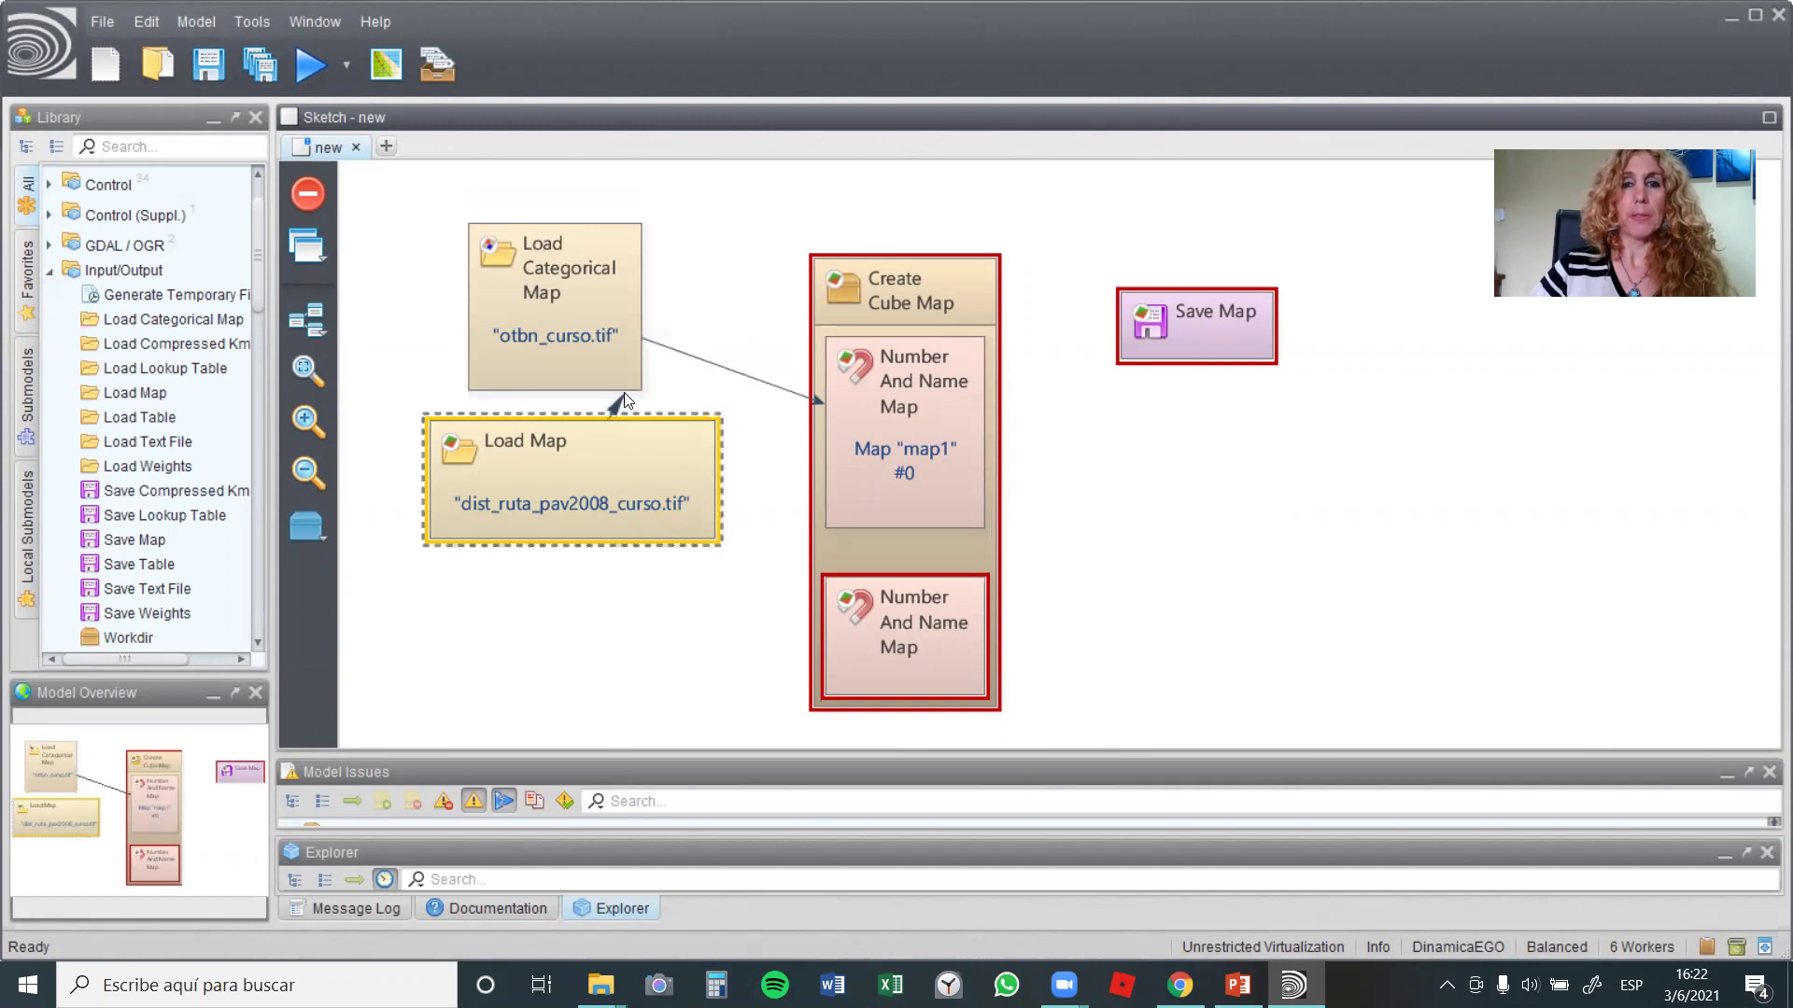
click(842, 614)
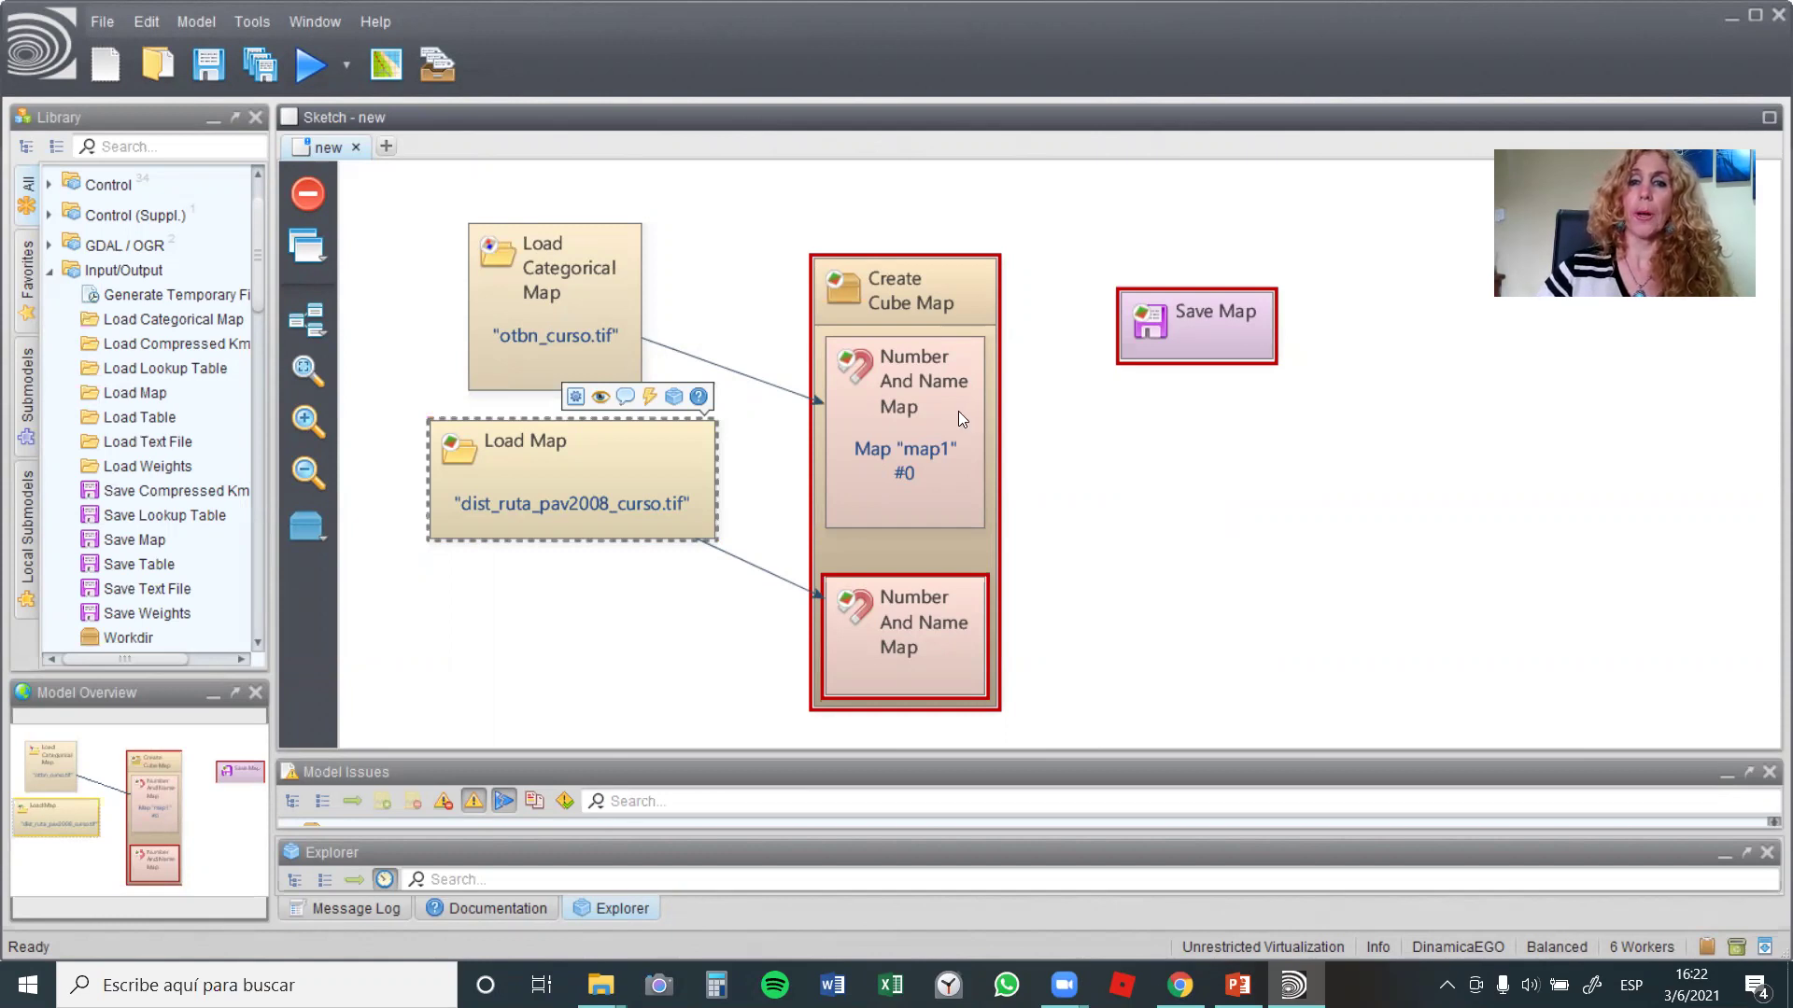
Step: Set the first Number And Name Map's map name to OTBN and its map number to 1
double_click(913, 388)
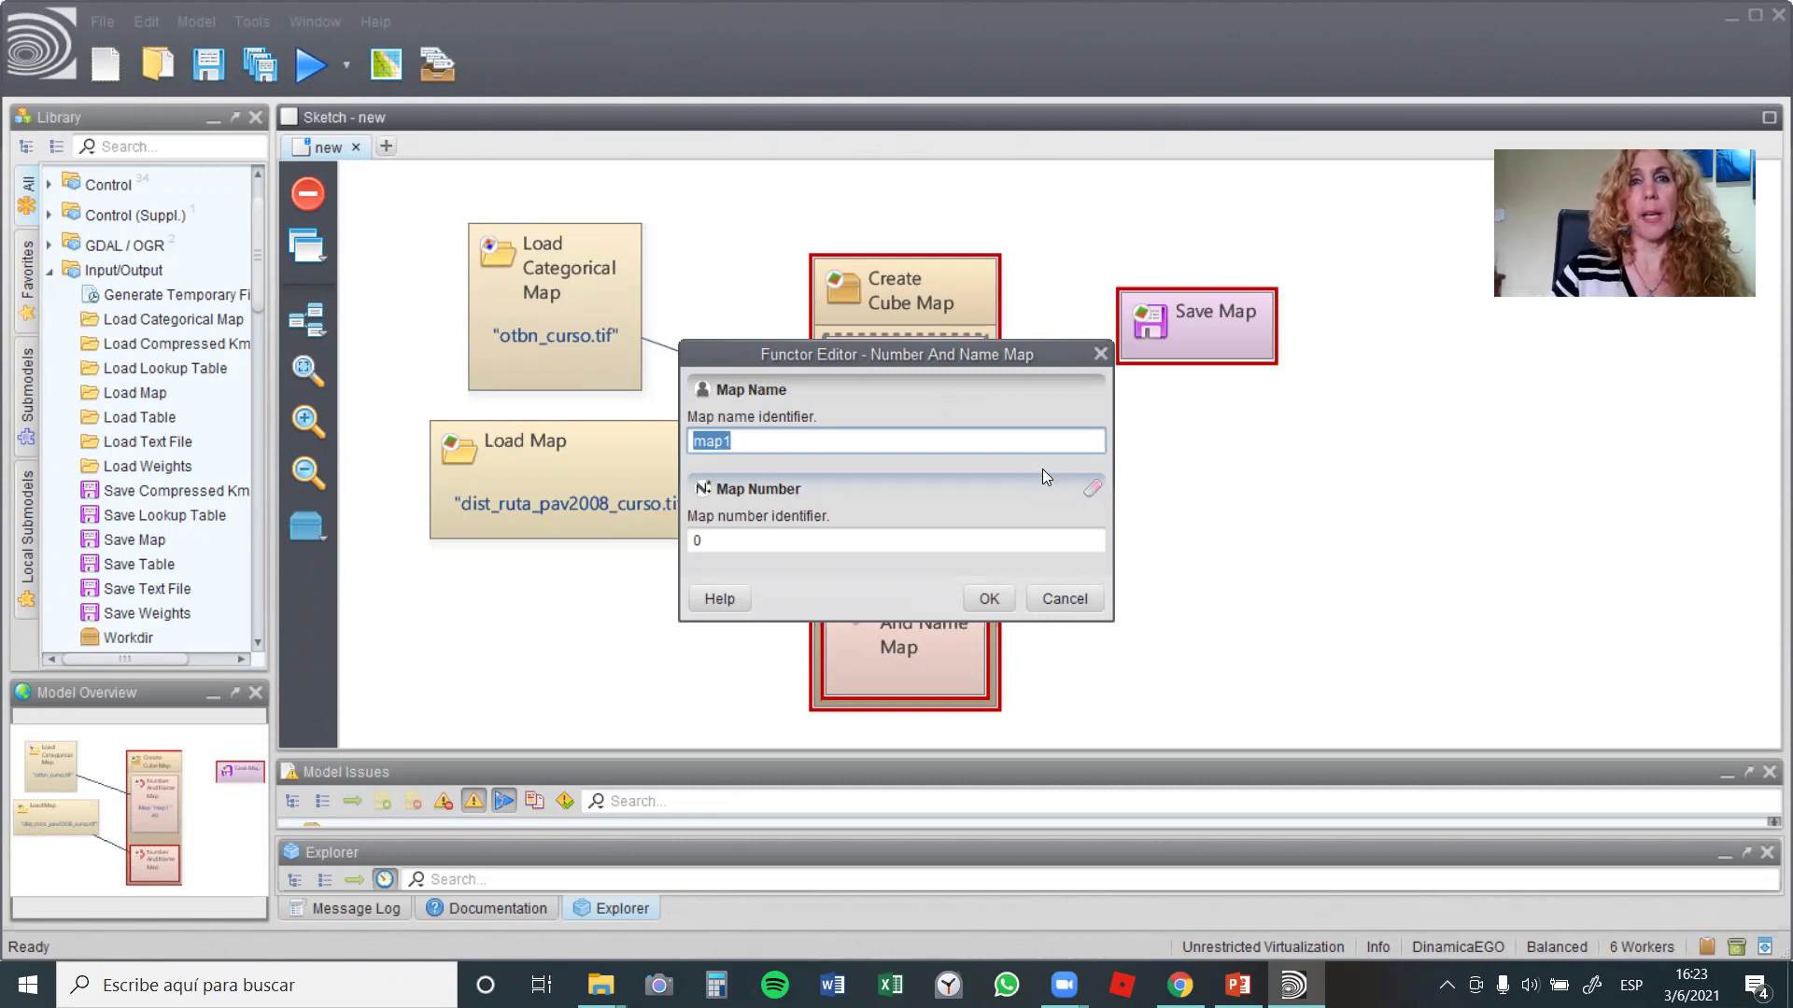
text(OTBN)
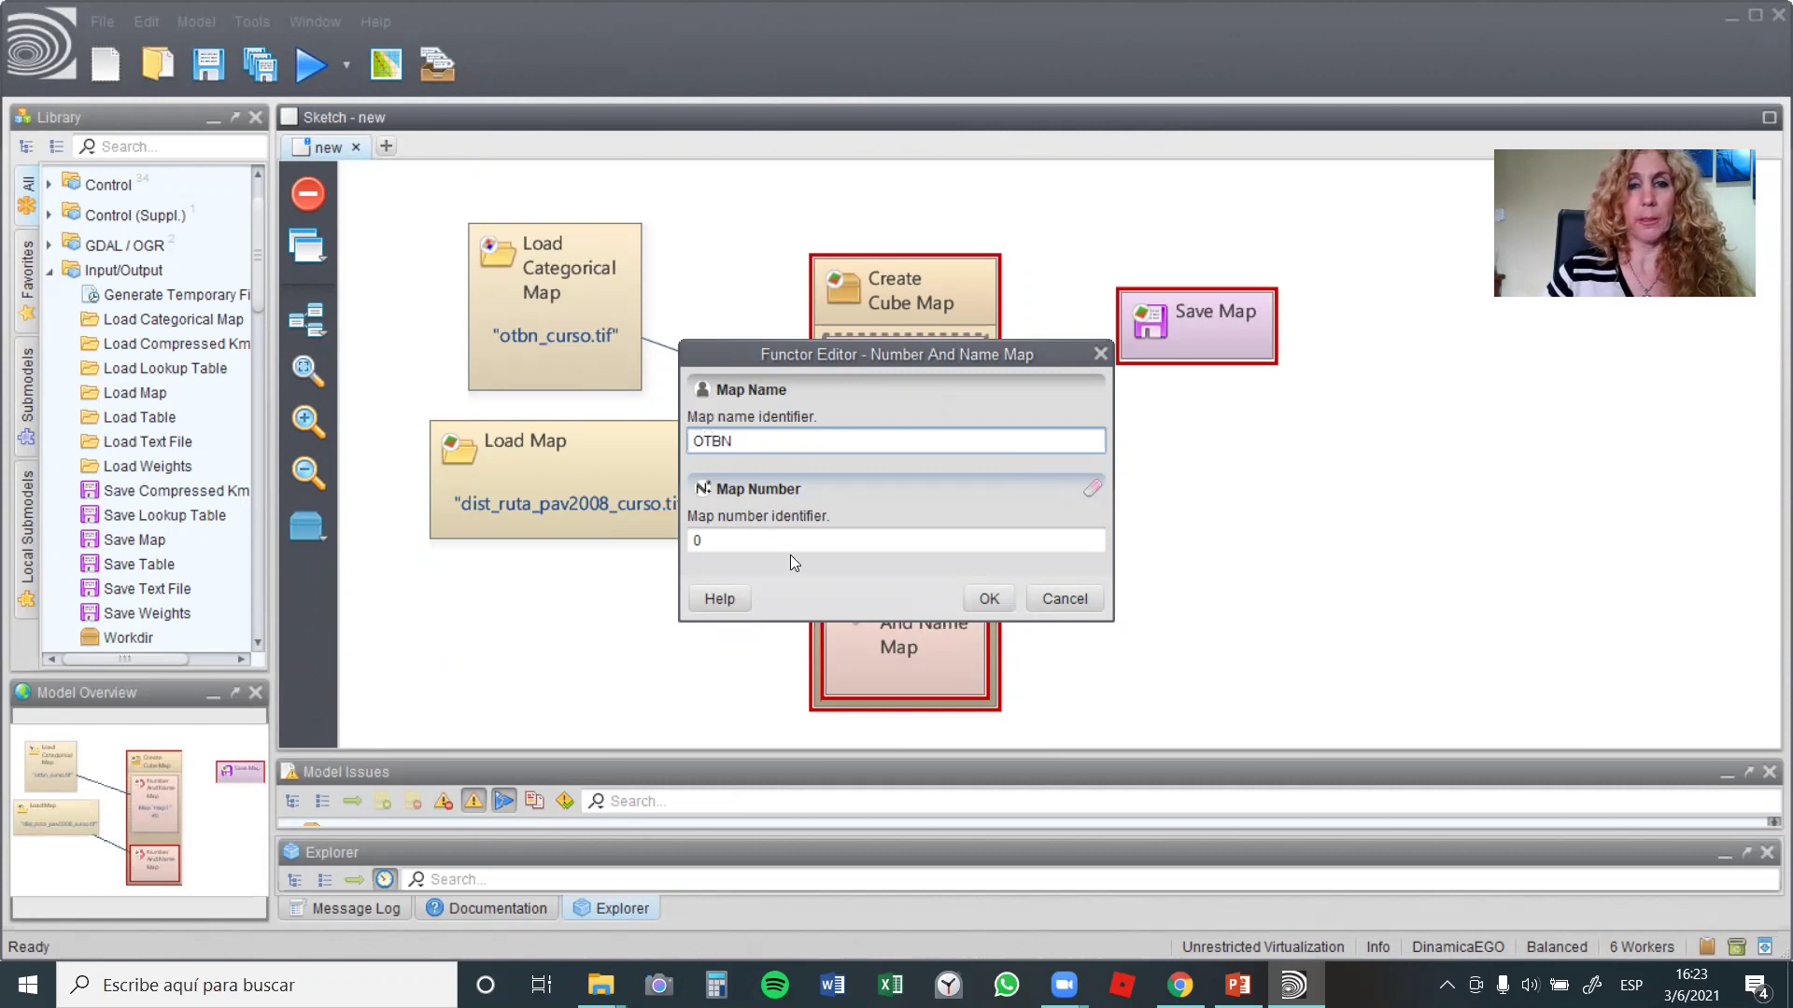
click(739, 539)
text(1)
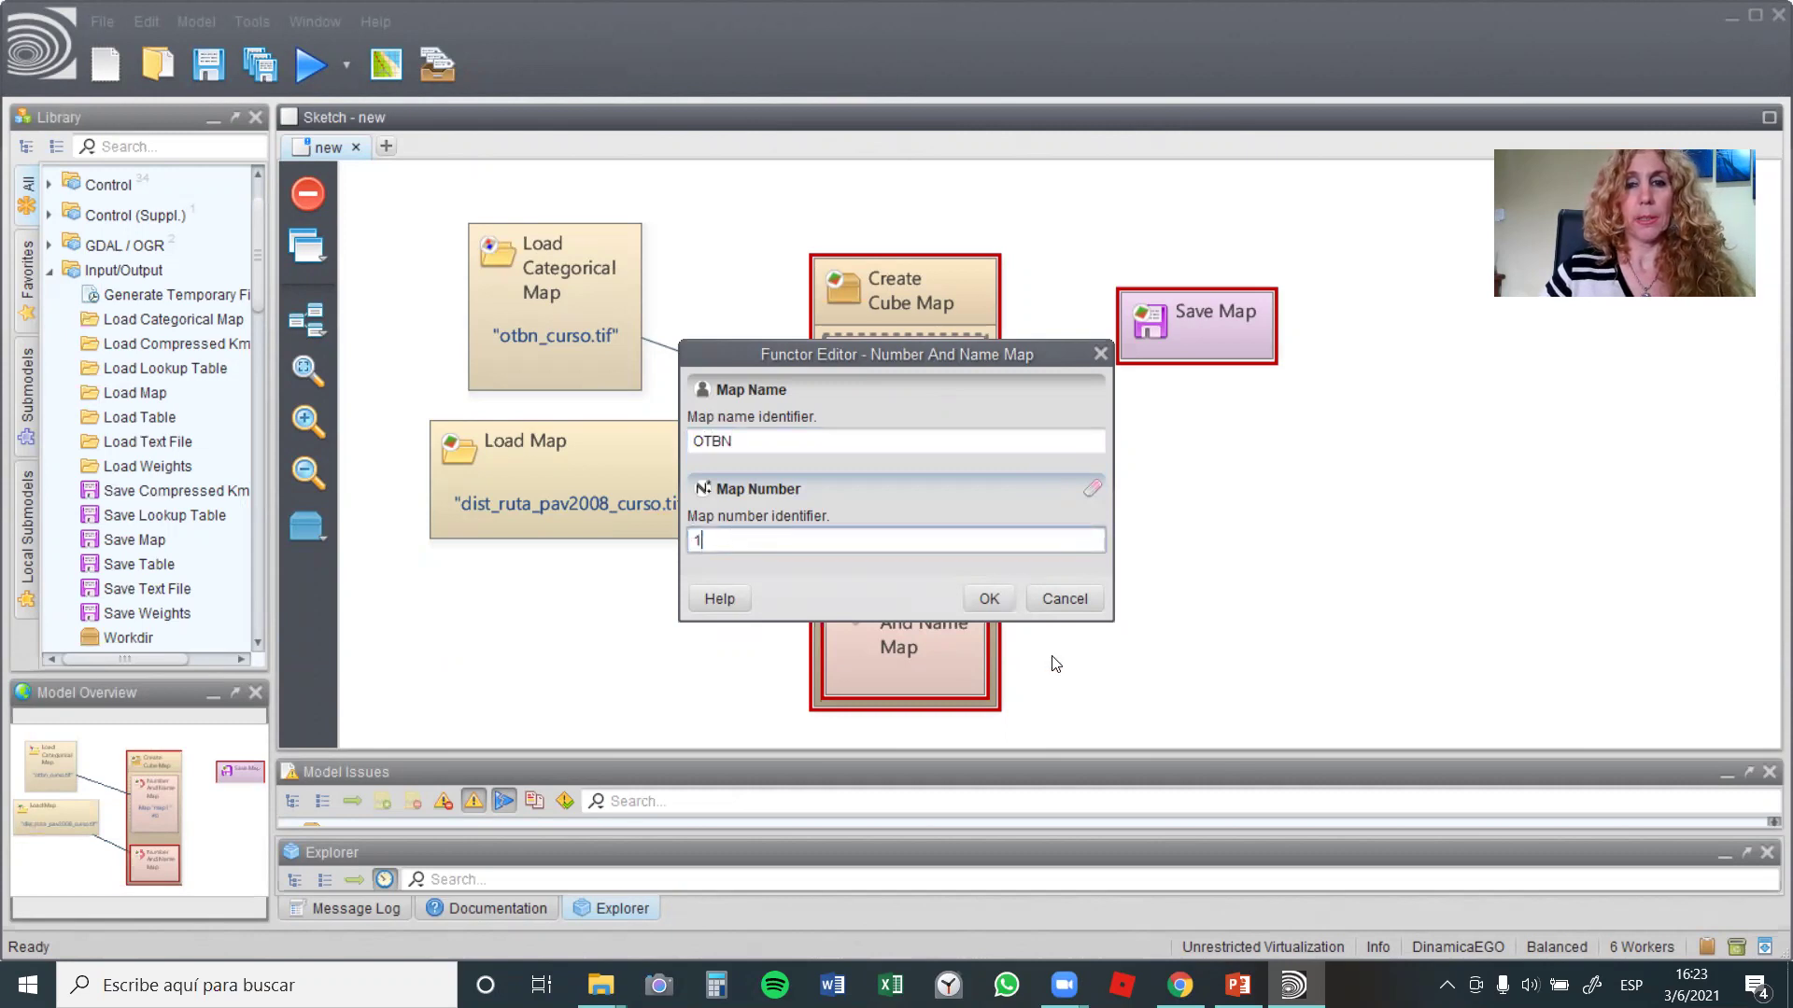
click(991, 601)
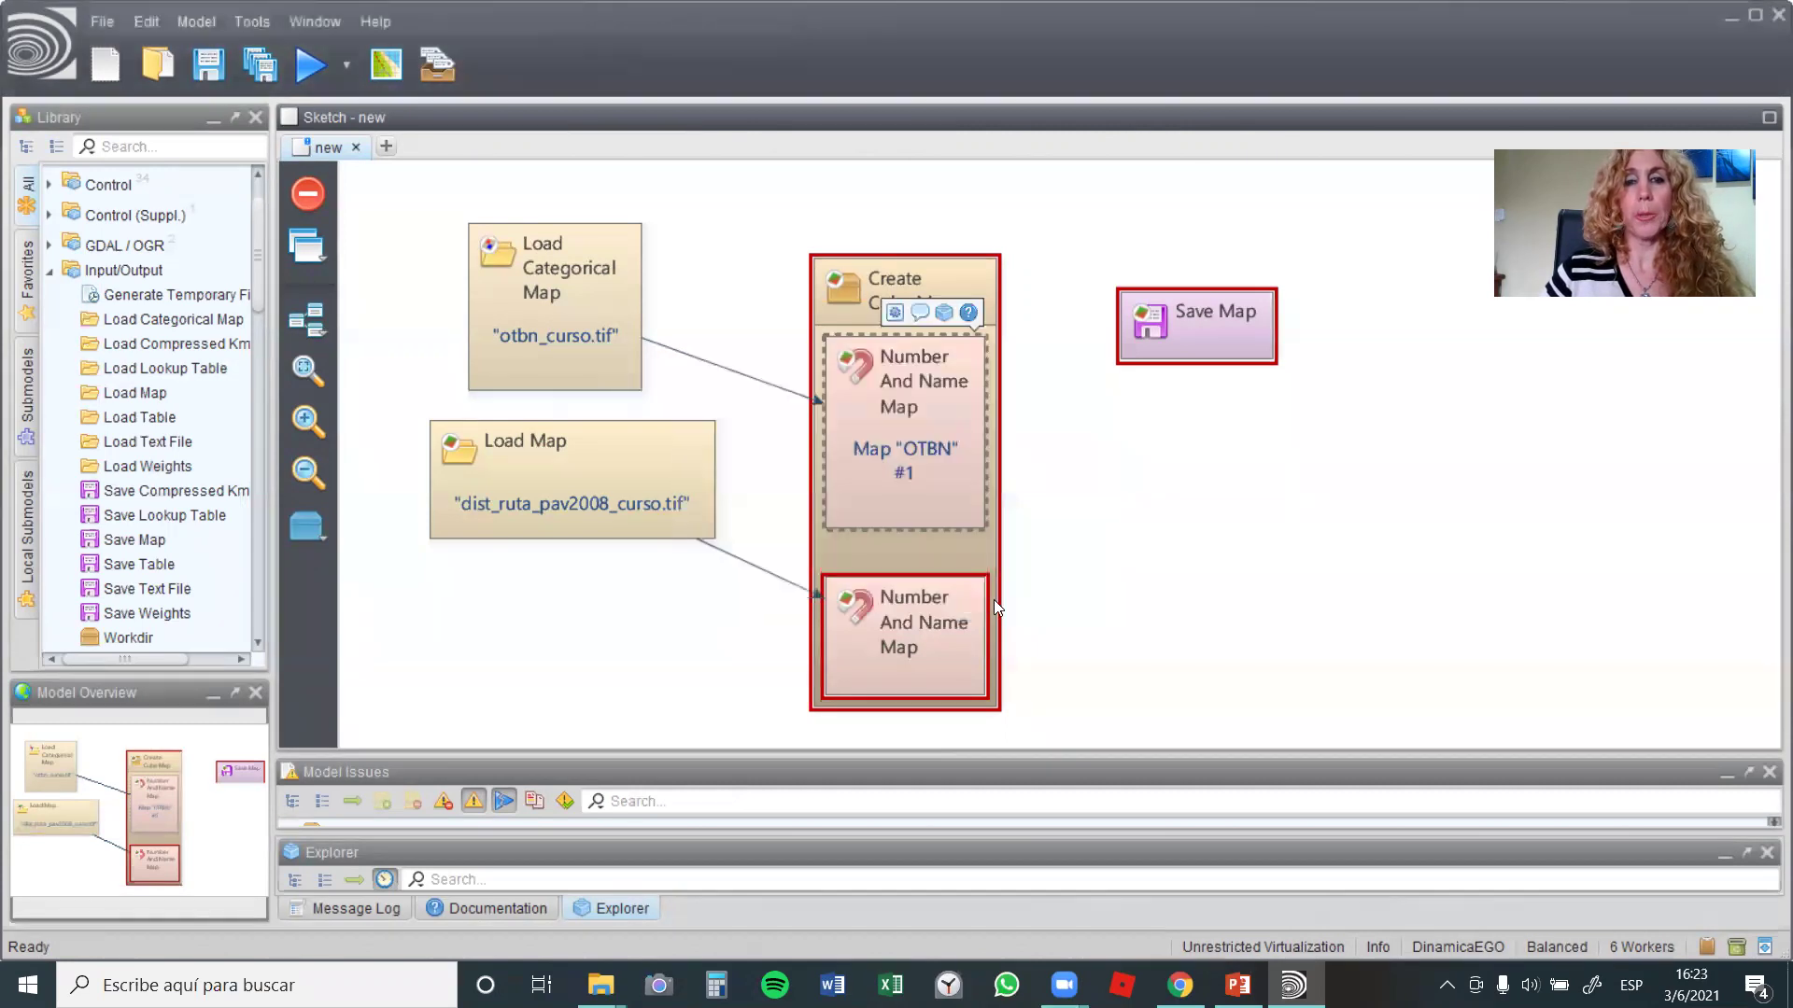
Step: Set the second Number And Name Map's map name to Dist_rutas and its map number to 2
double_click(915, 643)
text(Dist_rutas)
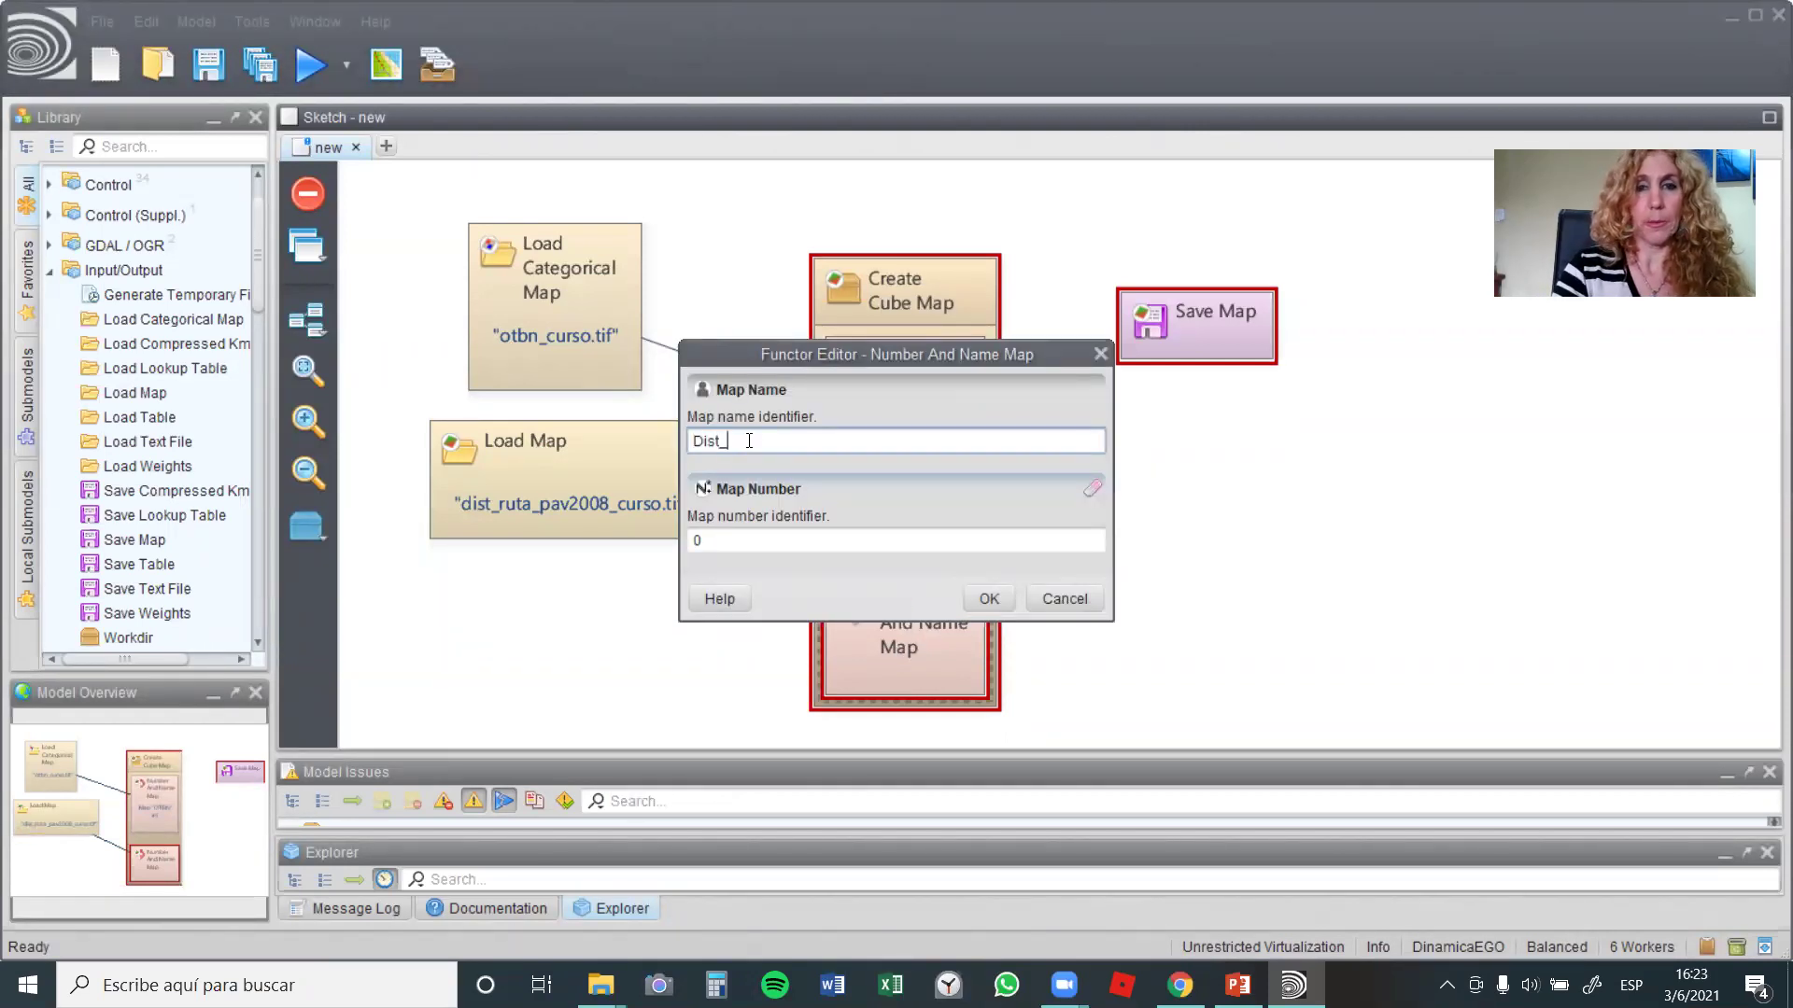
double_click(695, 541)
text(2)
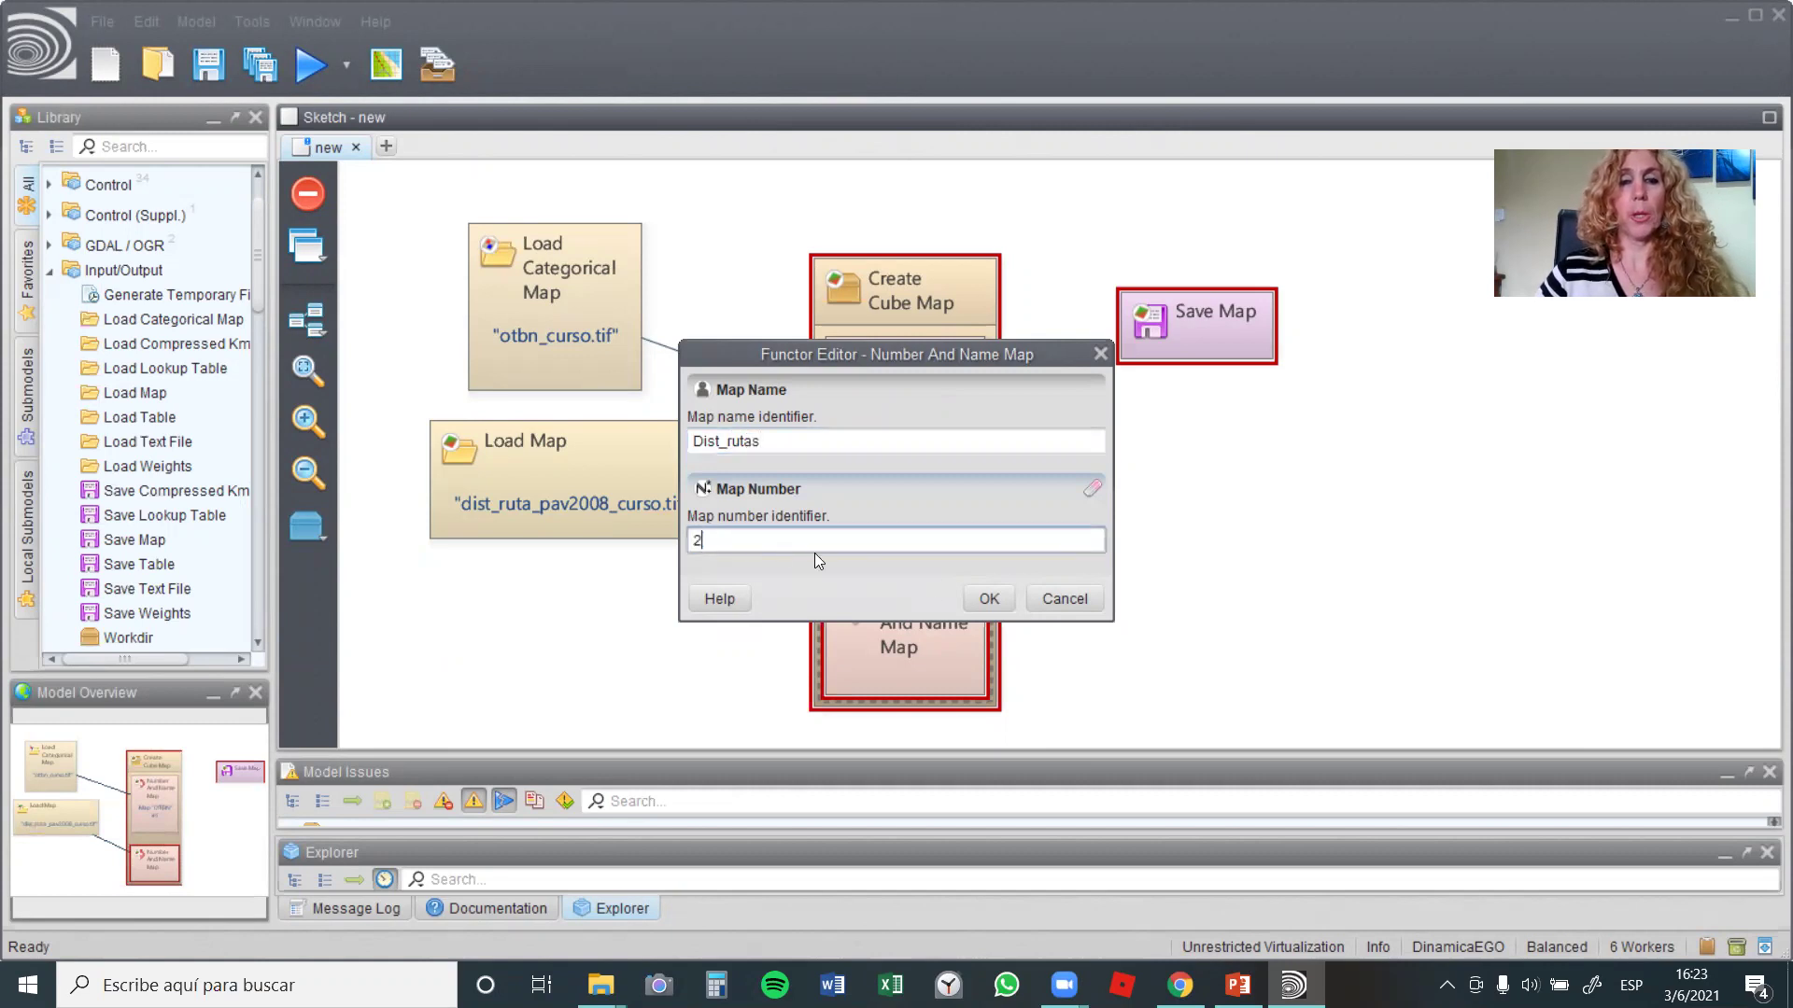
click(991, 598)
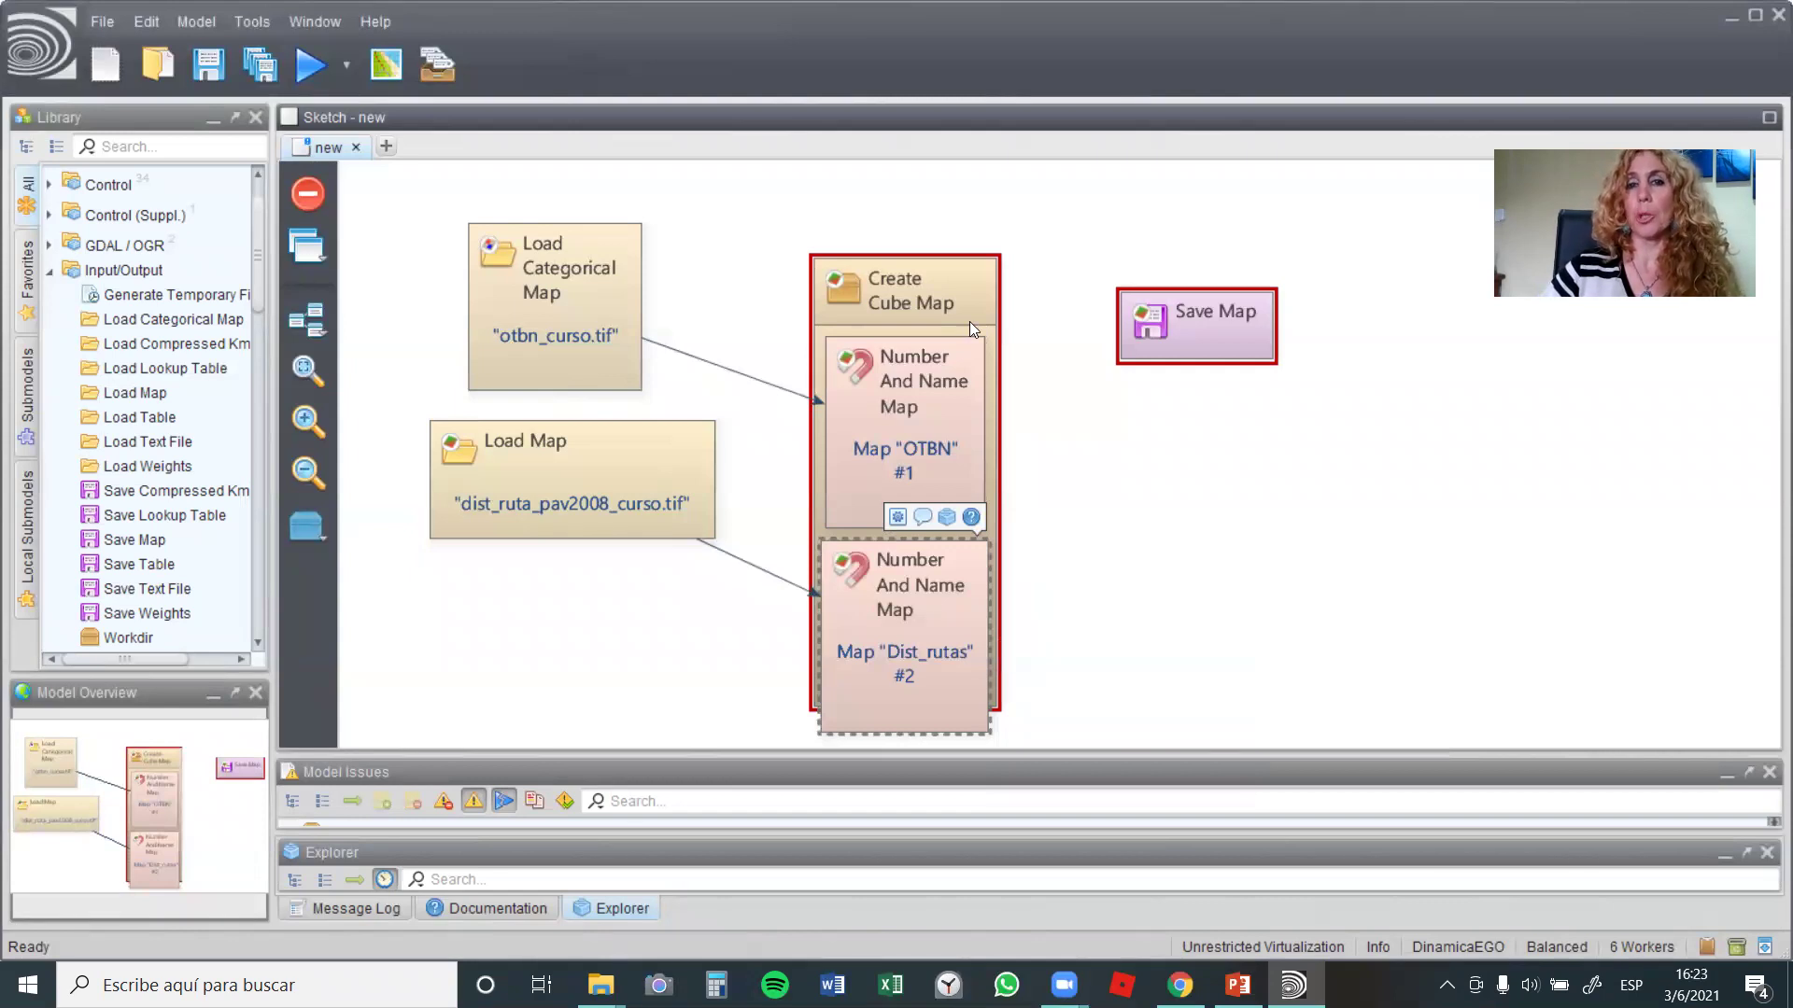
Step: Set the Create Cube Map cell type to IEEE 754 32 Bit Real, keeping the default null value
click(897, 274)
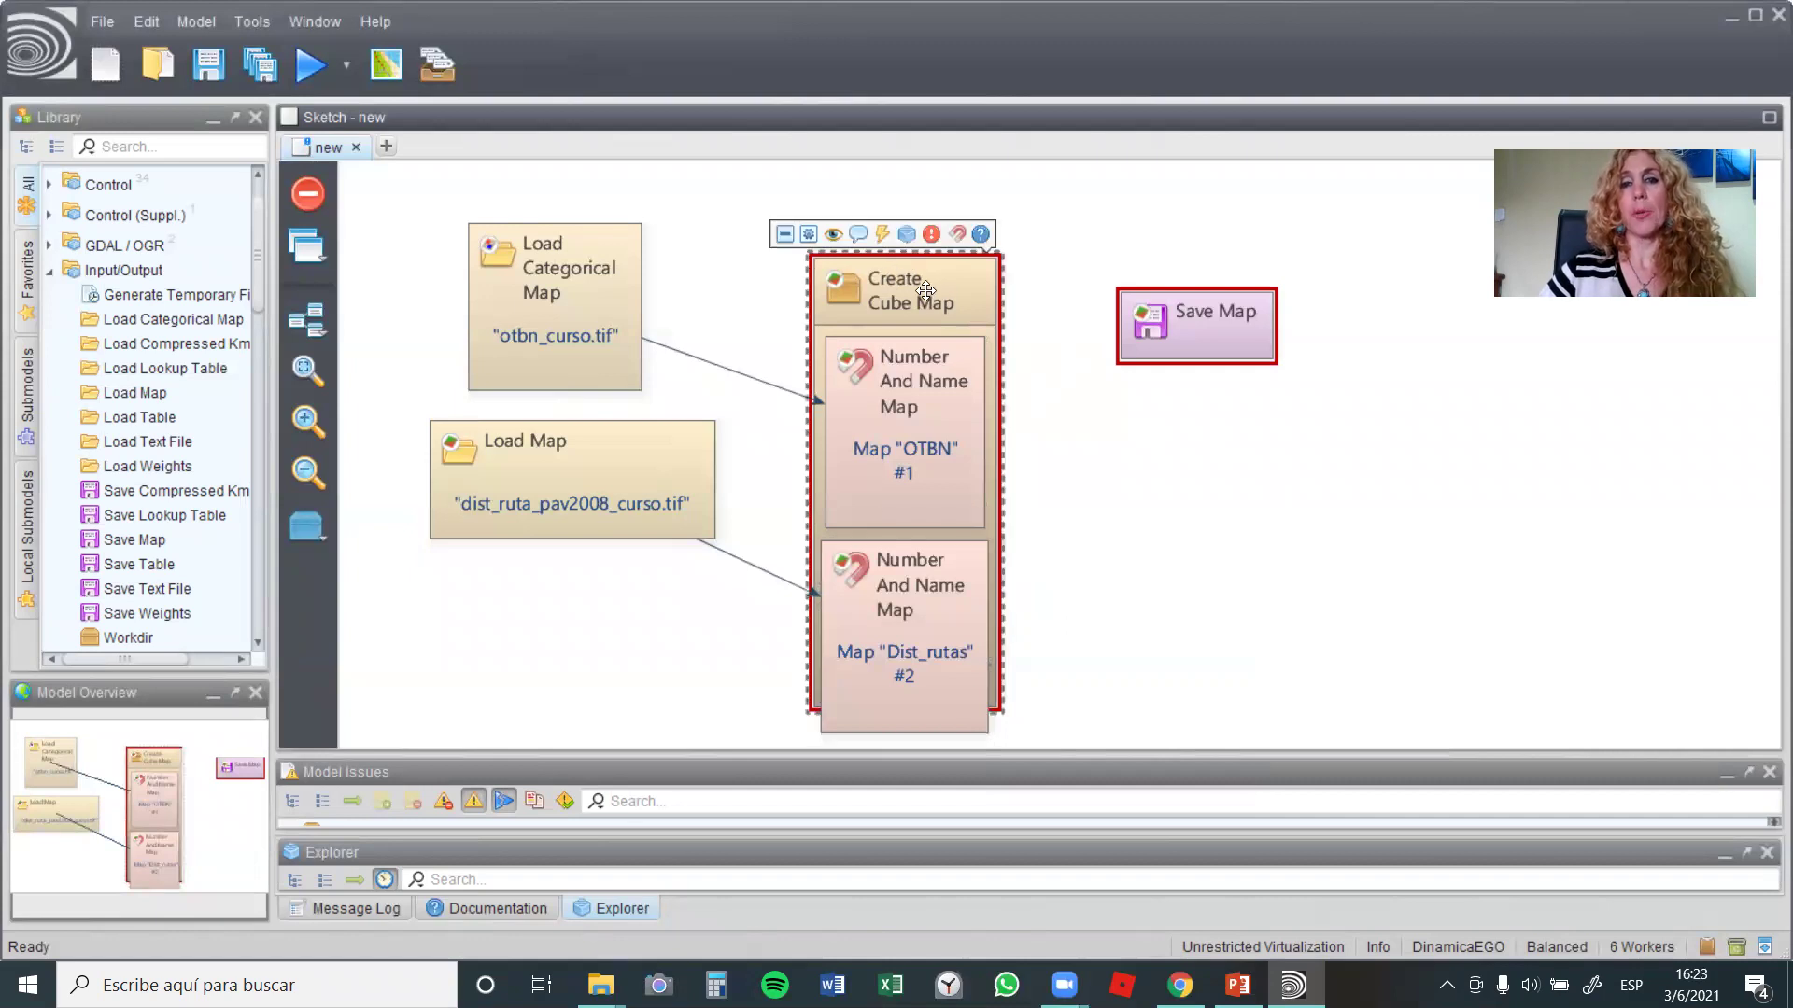
click(809, 233)
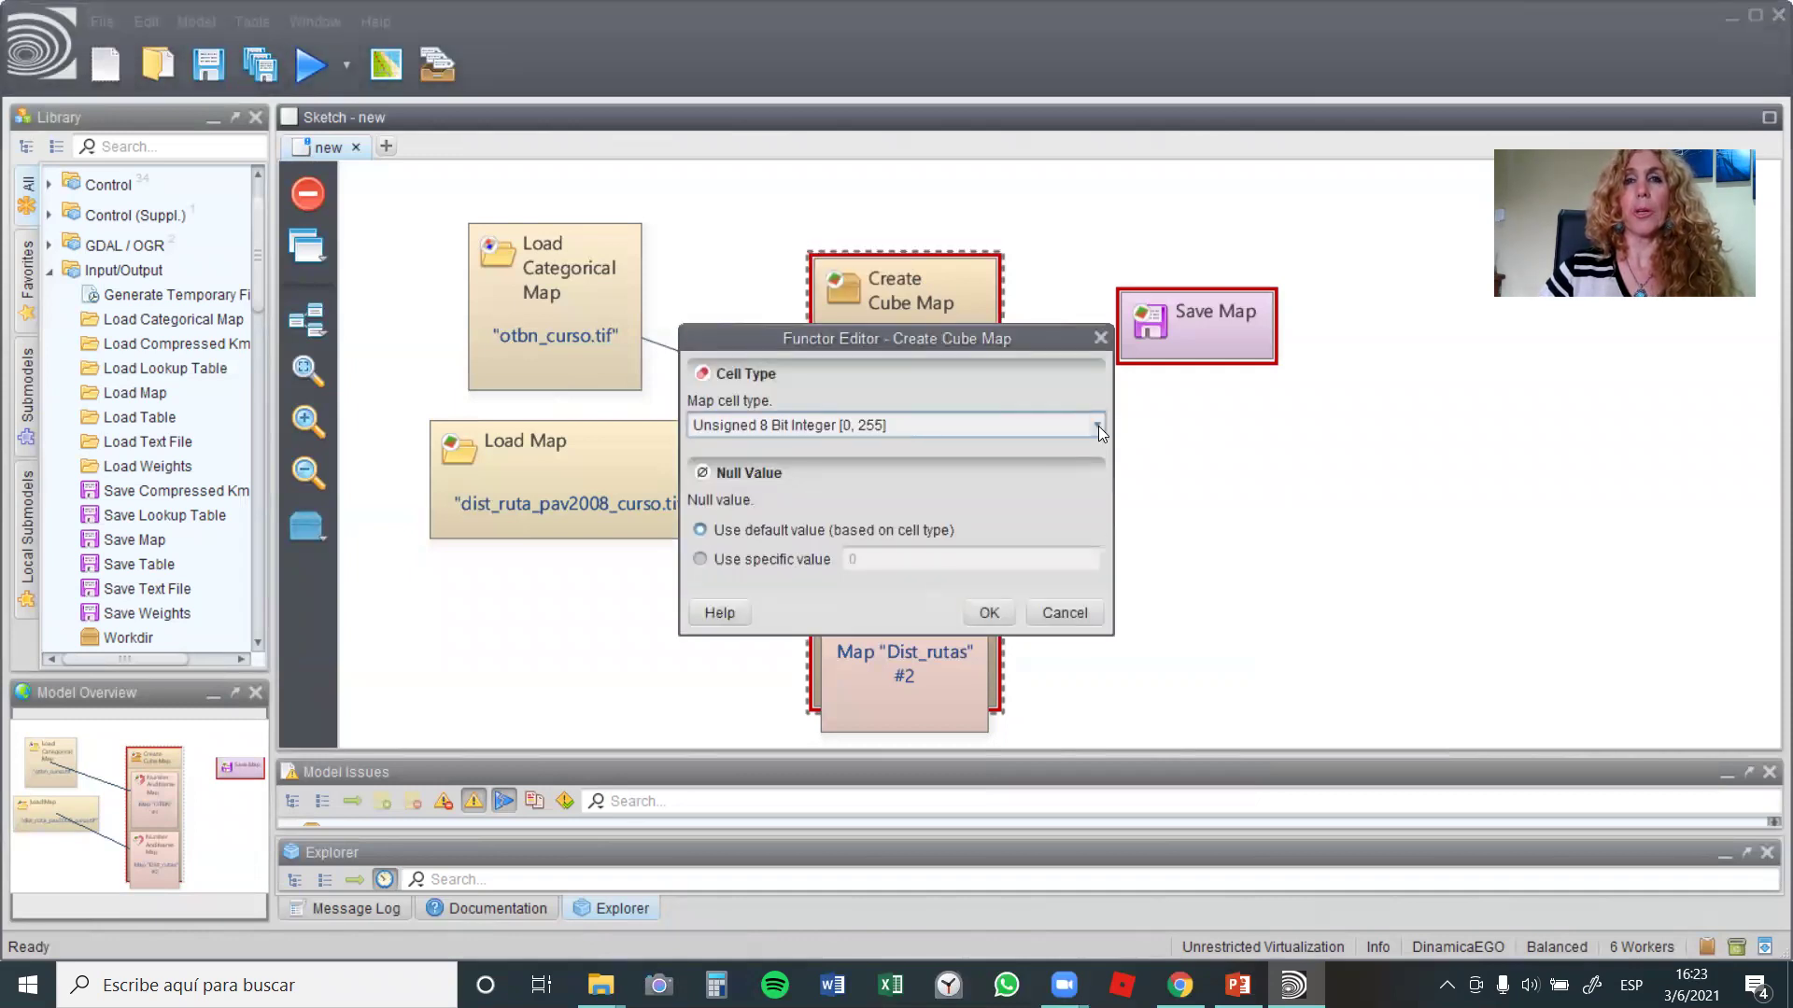
mouse_move(1097, 426)
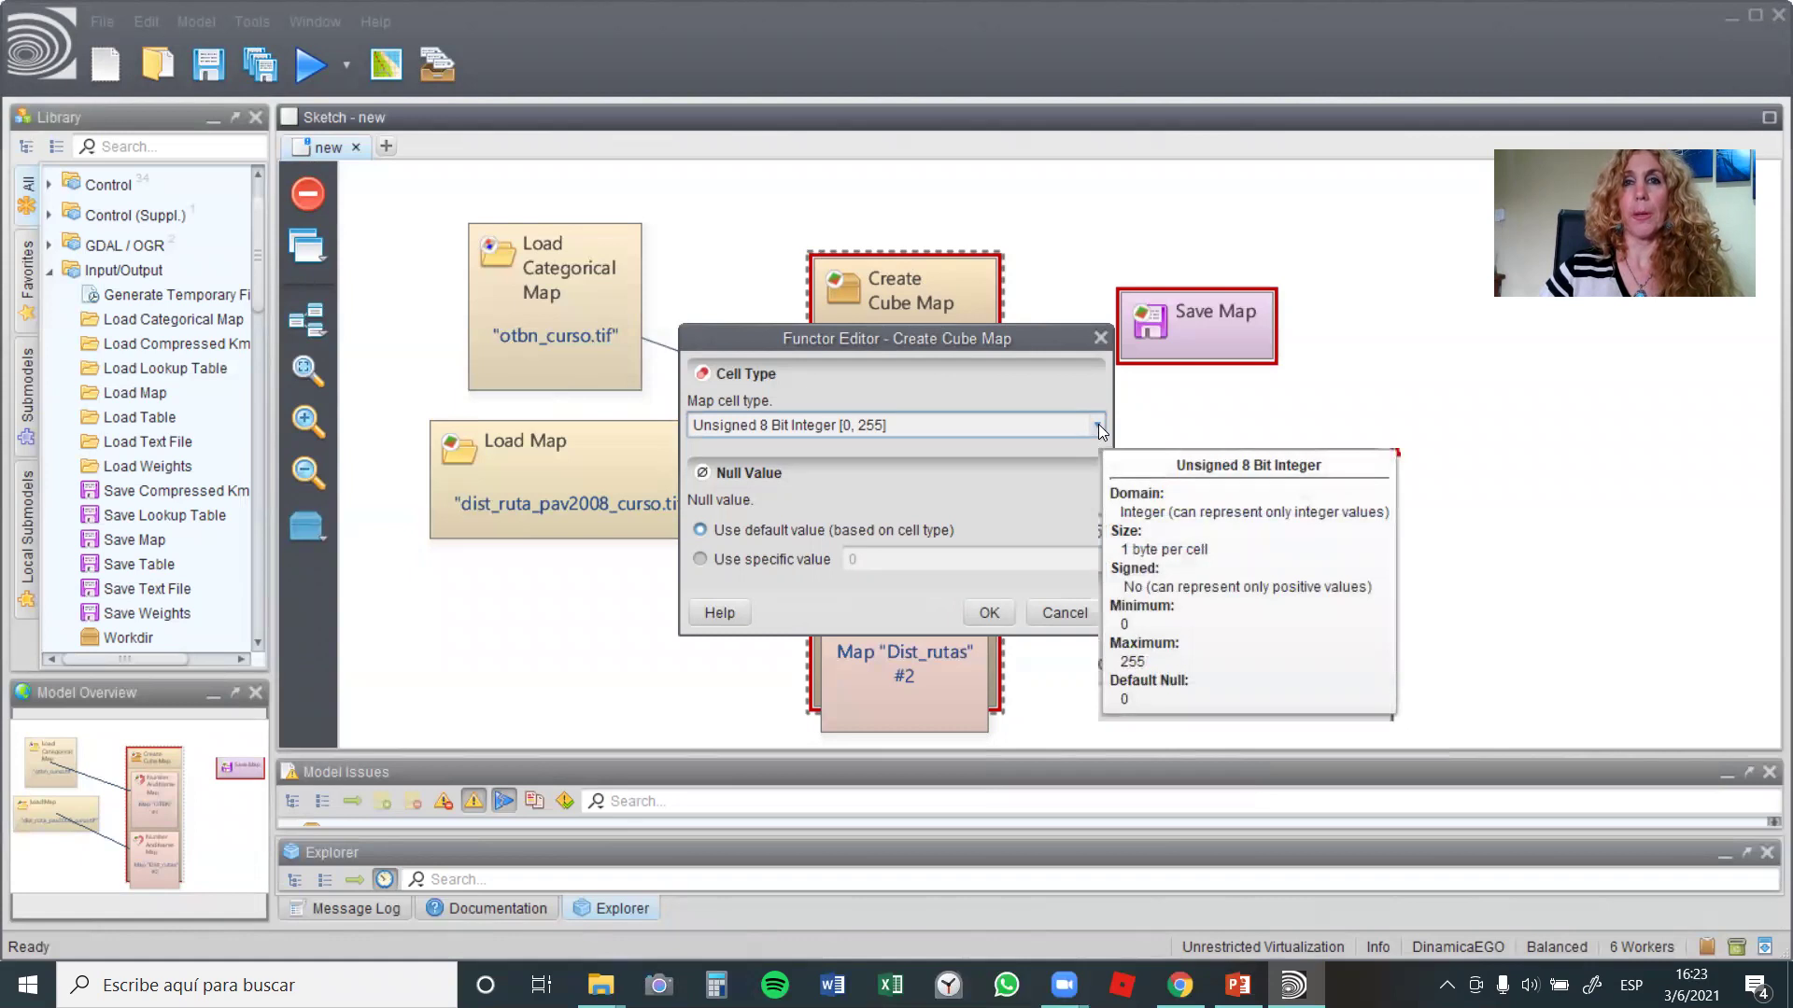
click(1097, 425)
mouse_move(1065, 578)
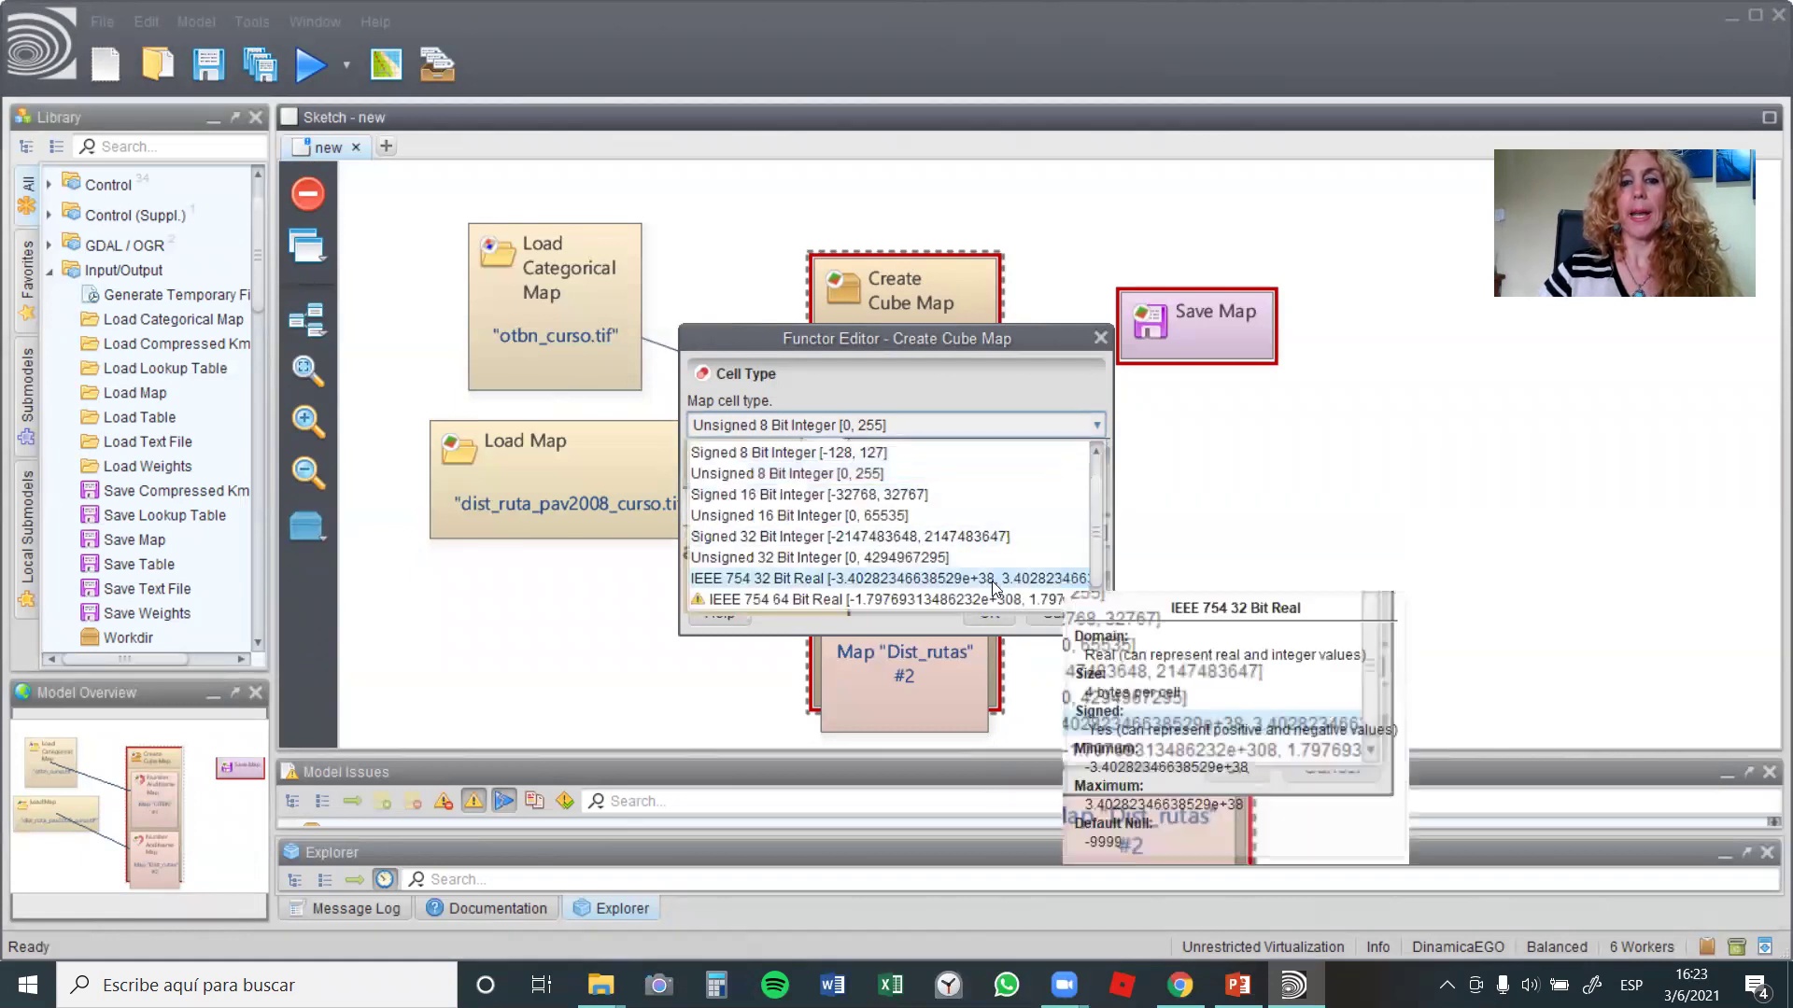
click(921, 579)
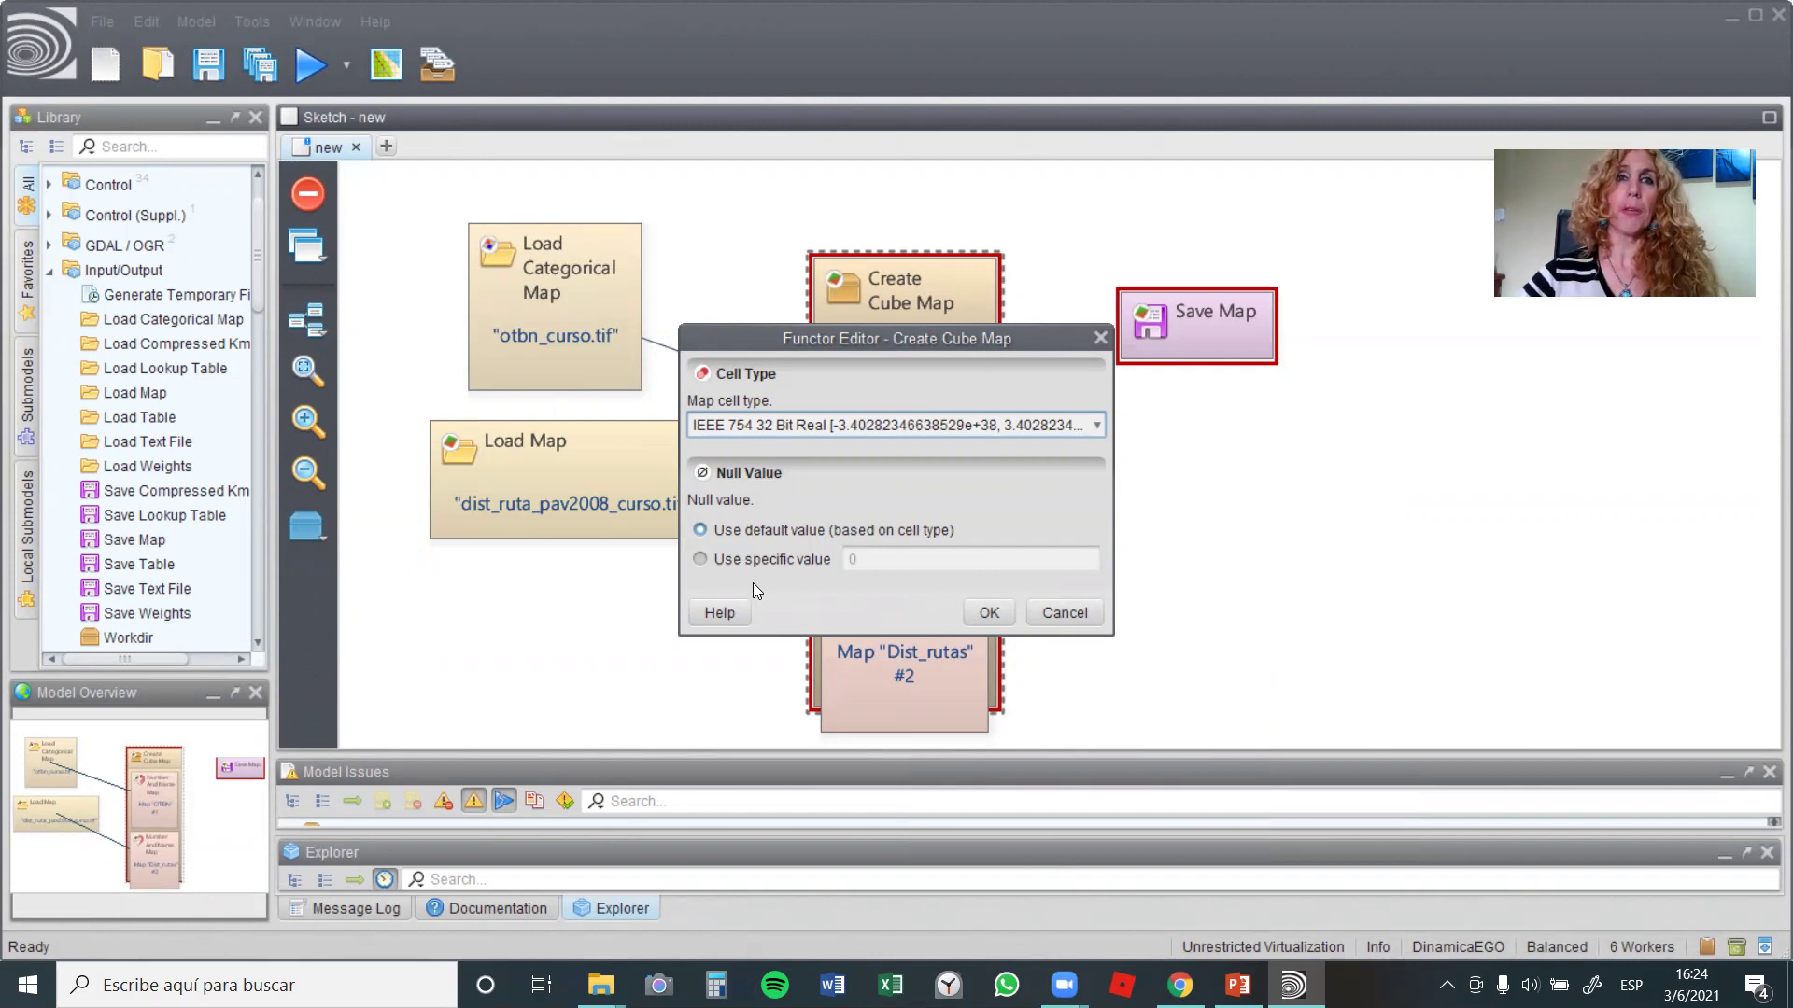
click(982, 607)
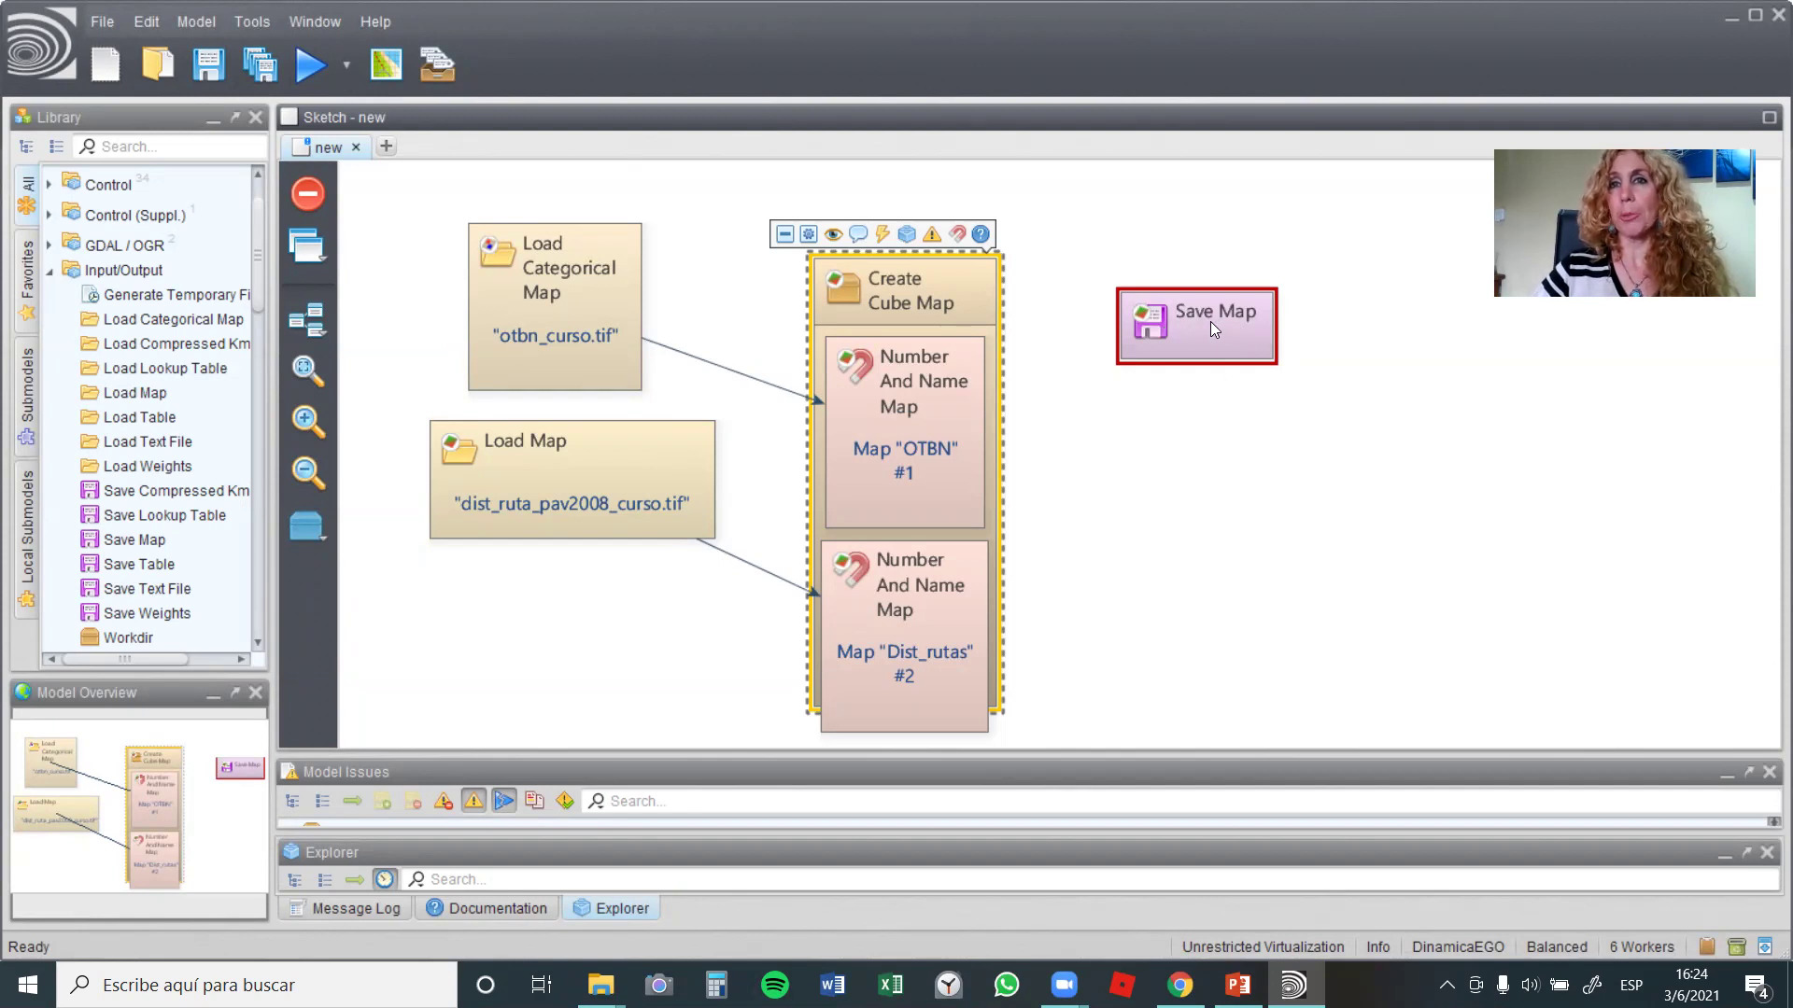
Step: Set the Save Map functor's output file to Cubo_raster in GeoTIFF format, inside the Resultados folder of CuboRaster
mouse_move(1195, 325)
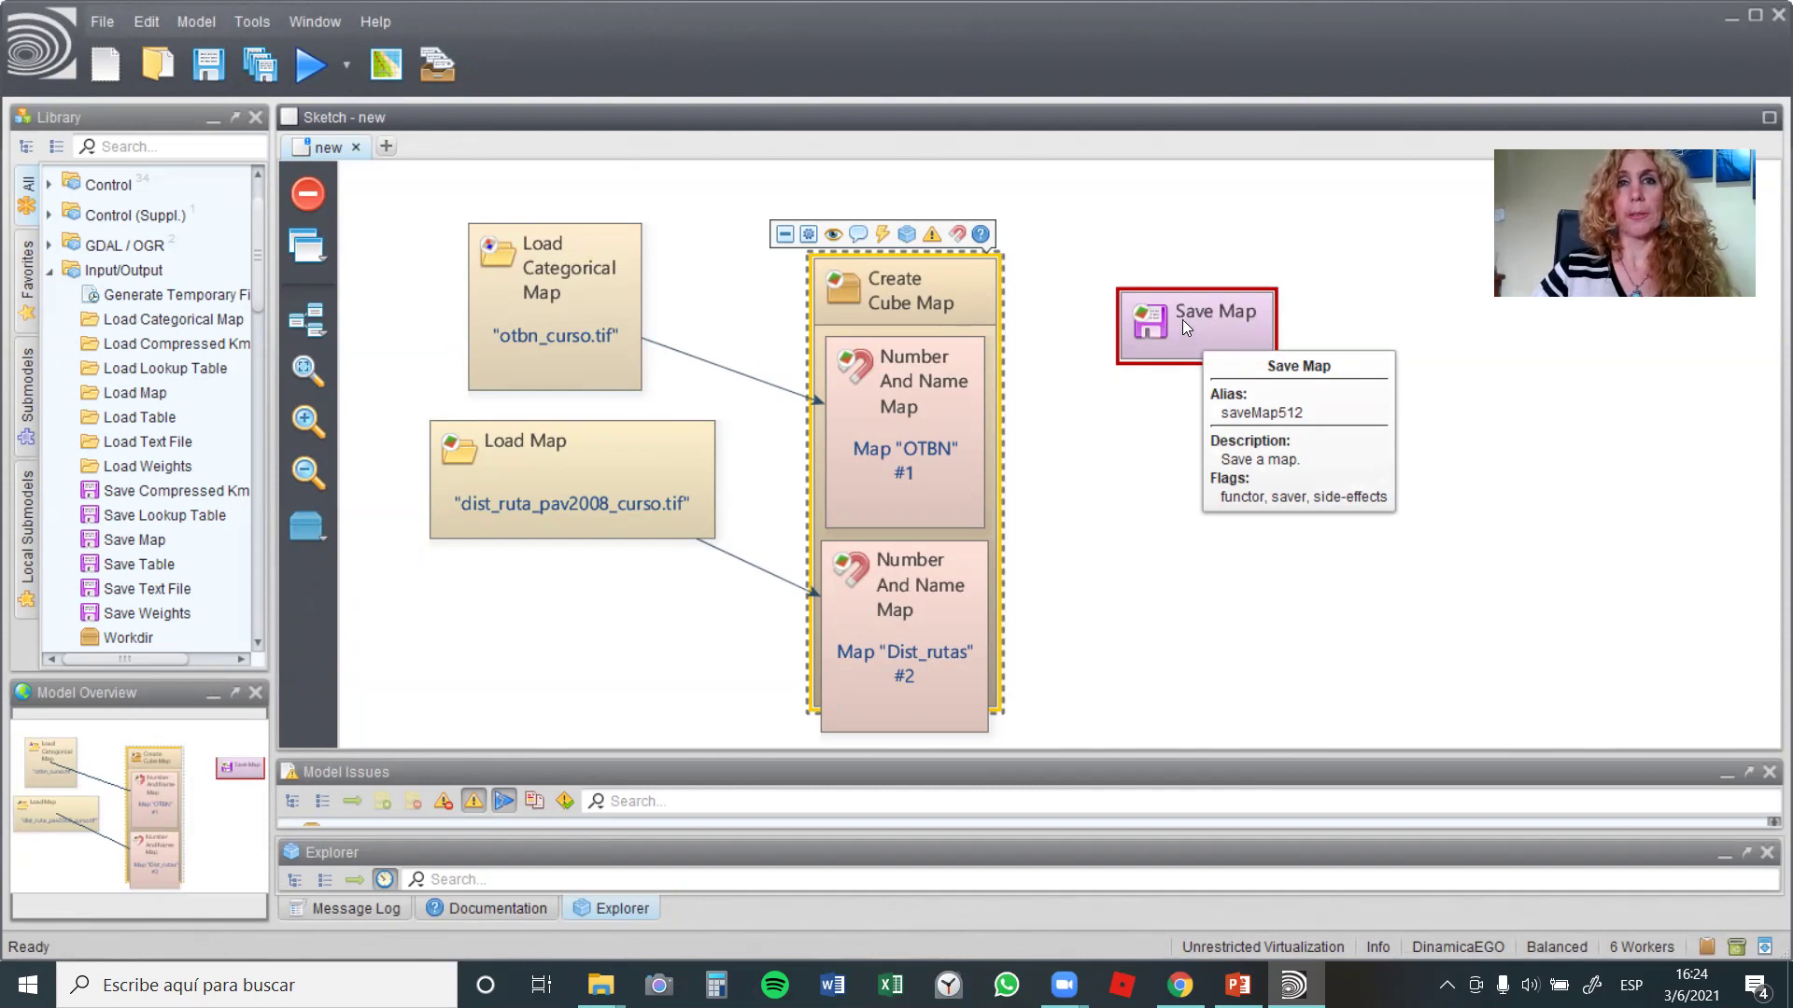
double_click(1182, 319)
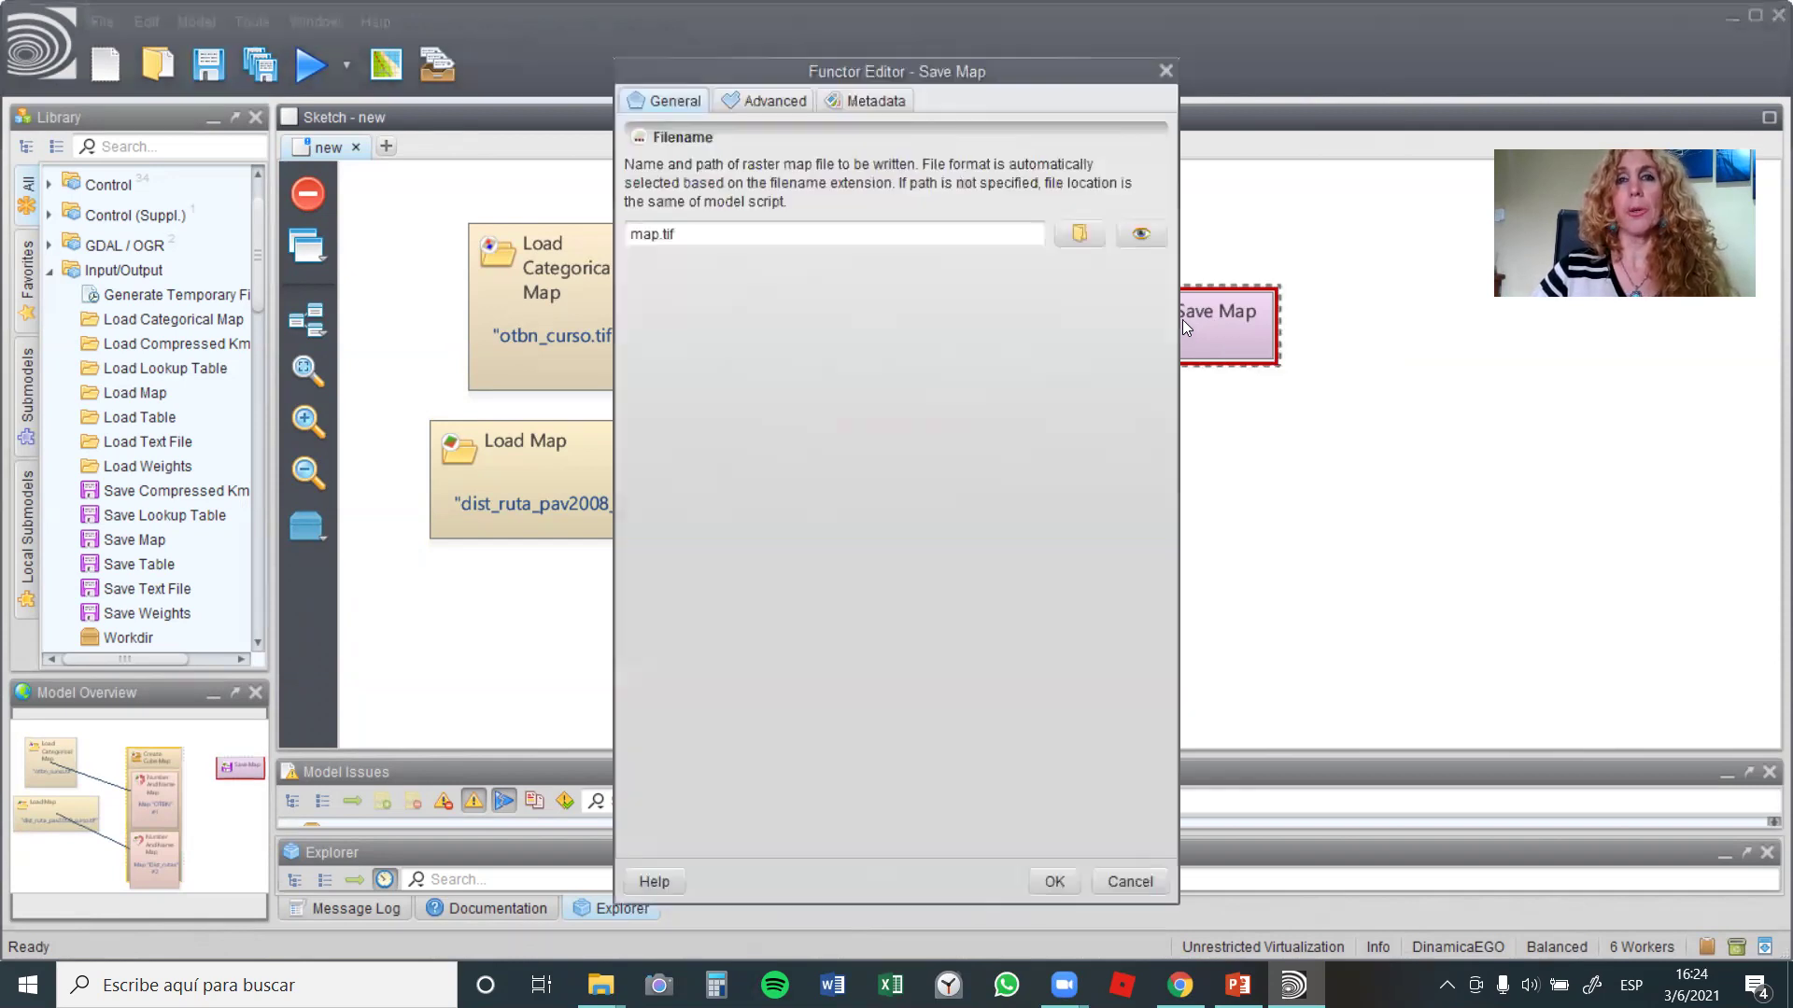
click(1067, 232)
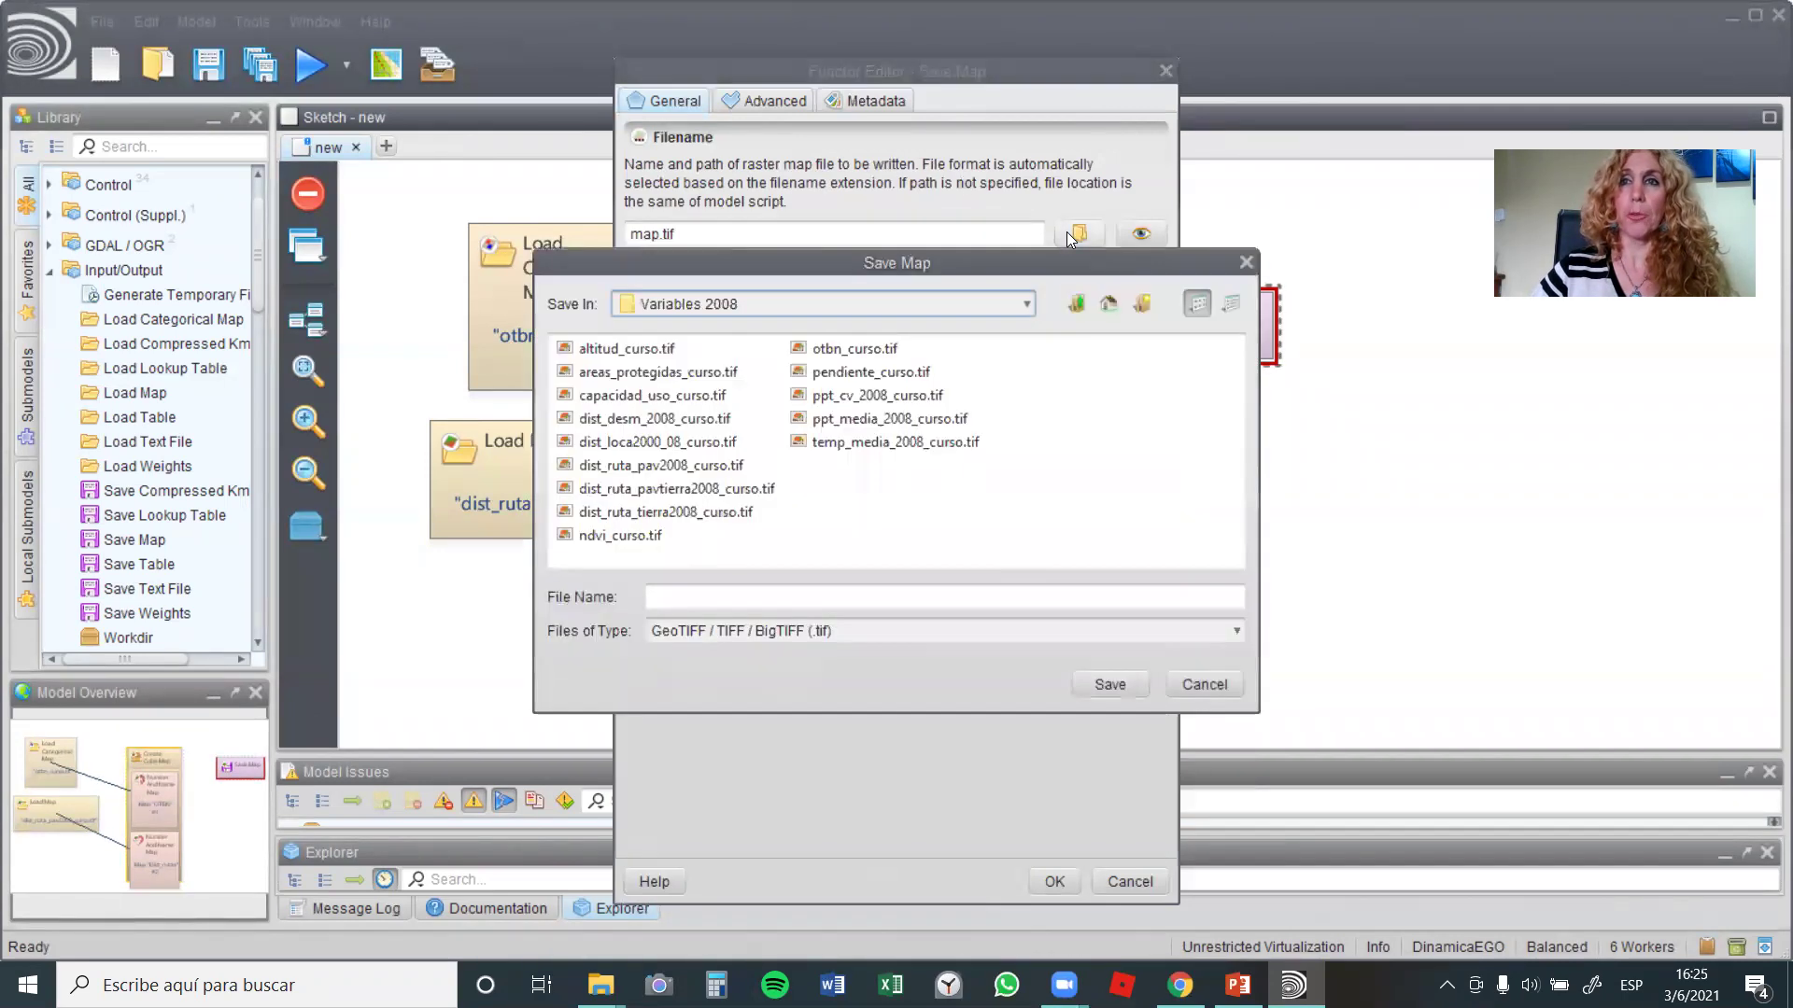
click(1077, 305)
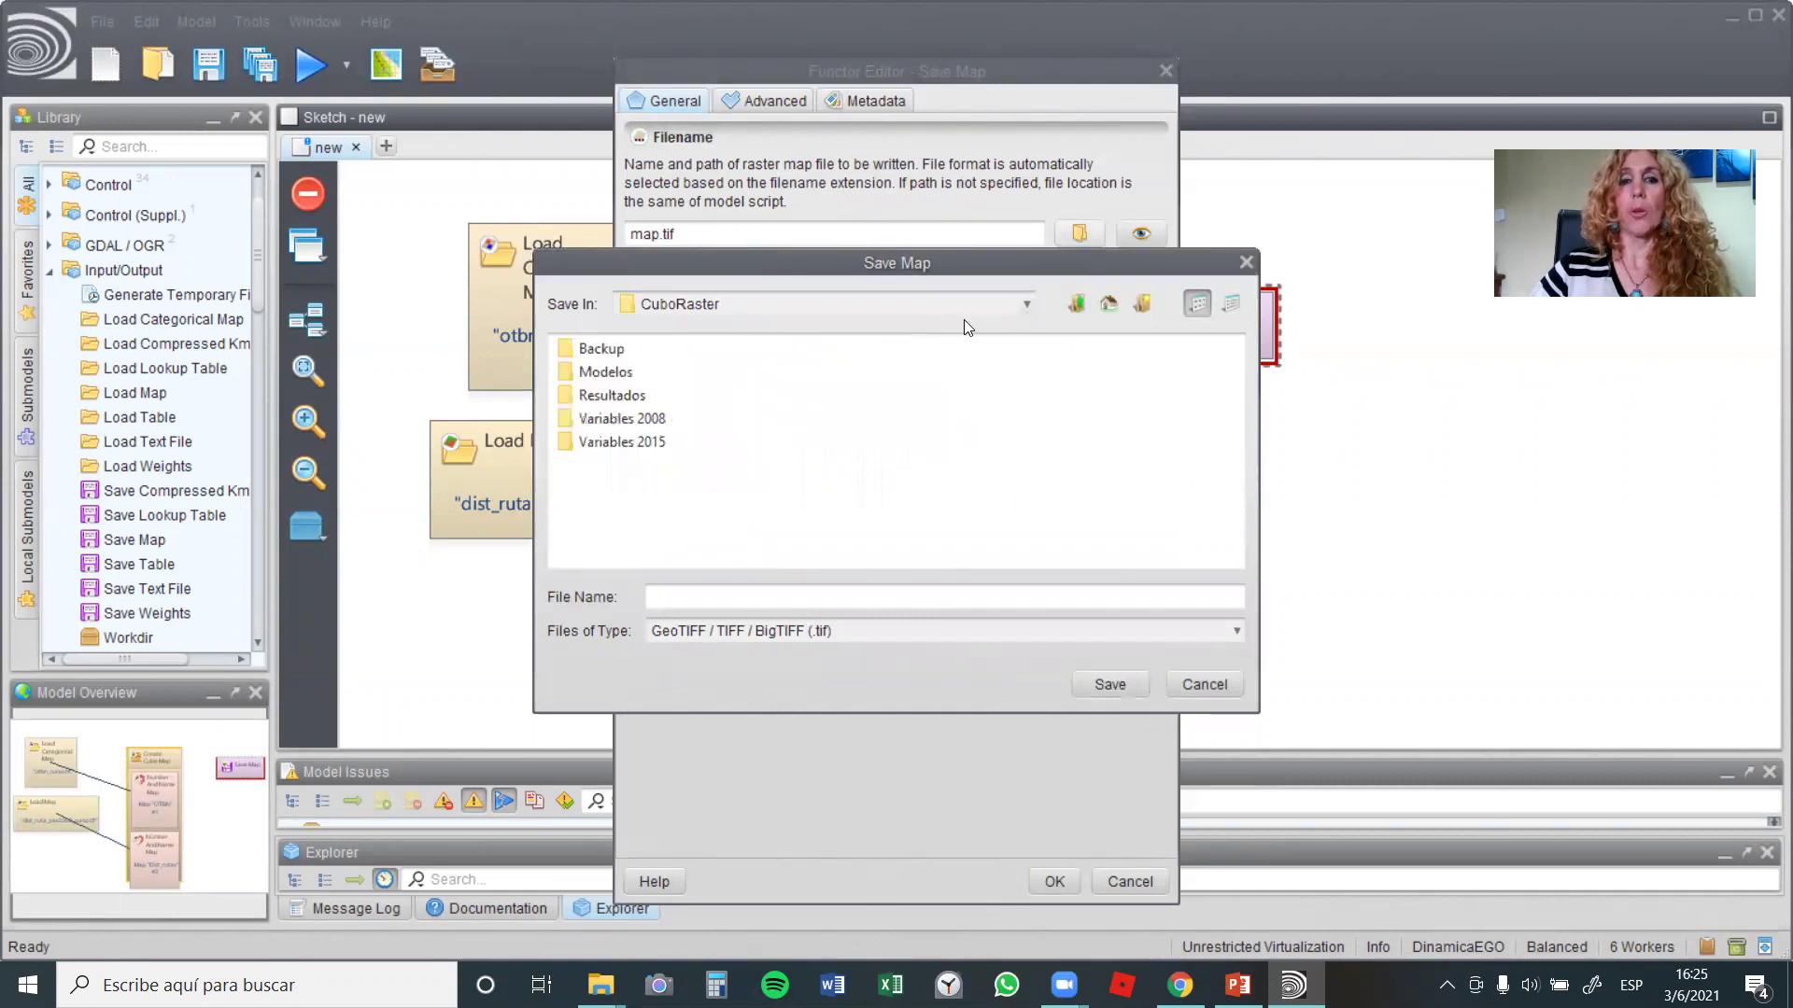
double_click(611, 396)
click(711, 595)
text(Cubo)
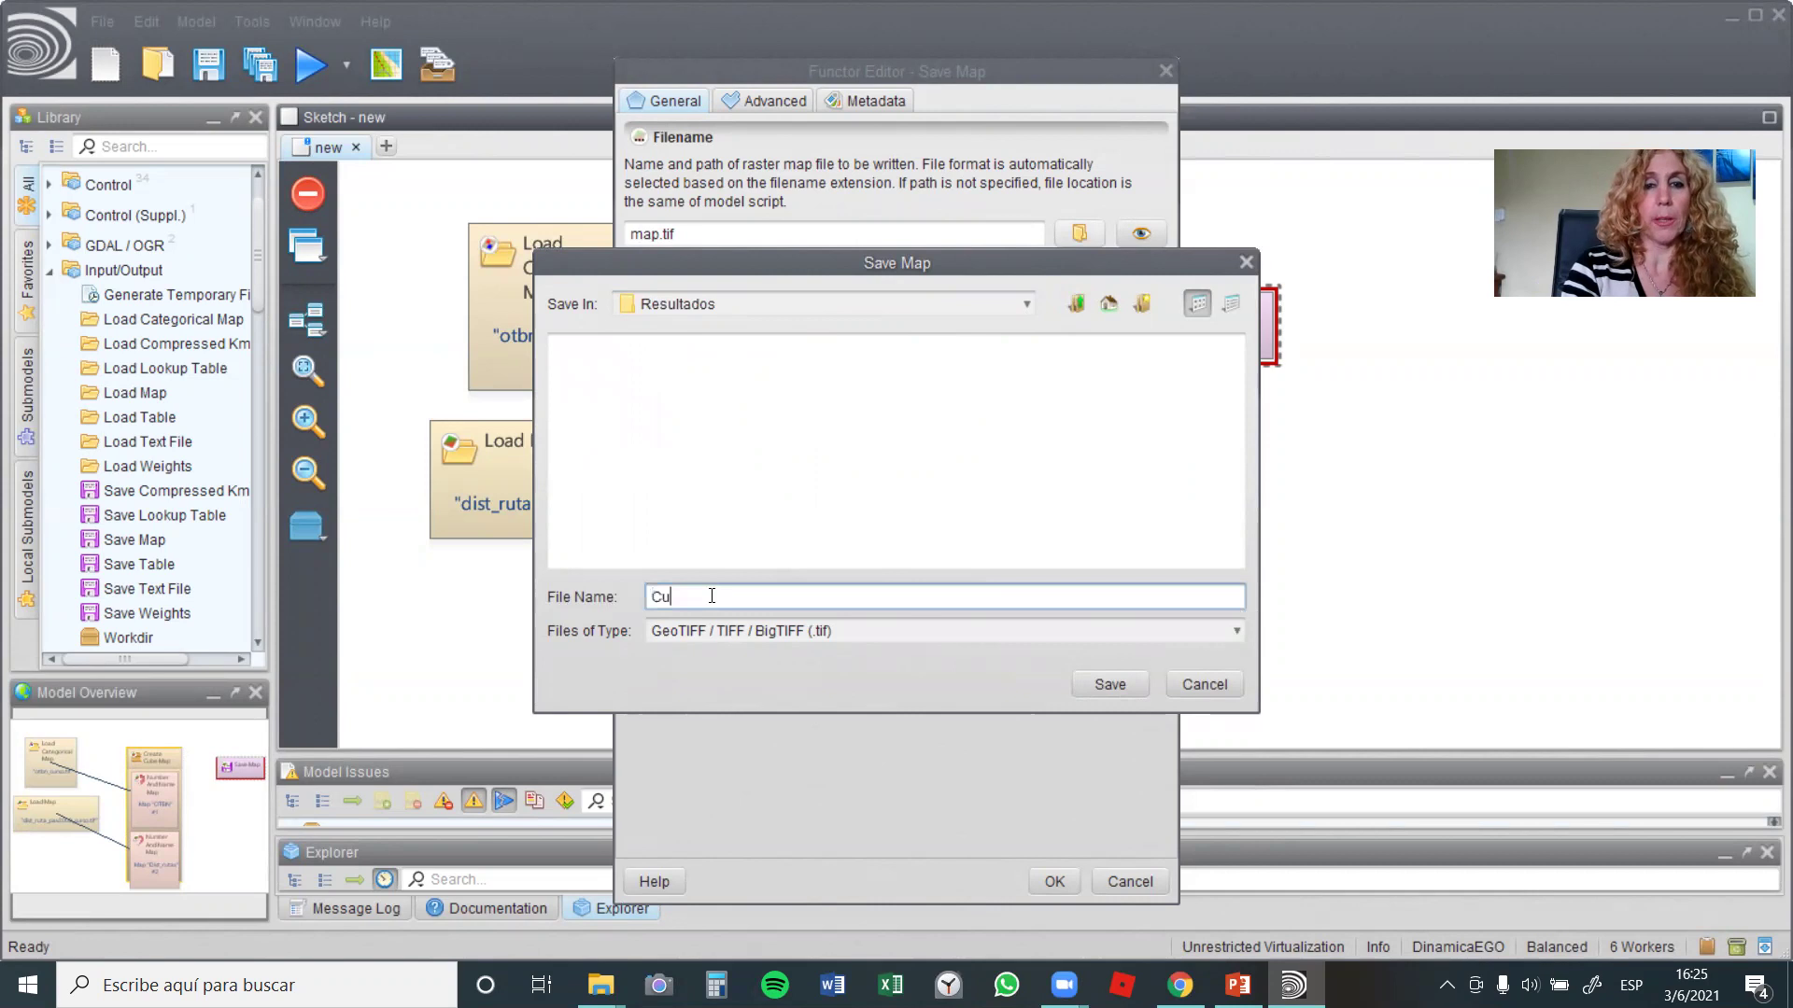
key(BackSpace)
key(BackSpace)
text(bo_ras)
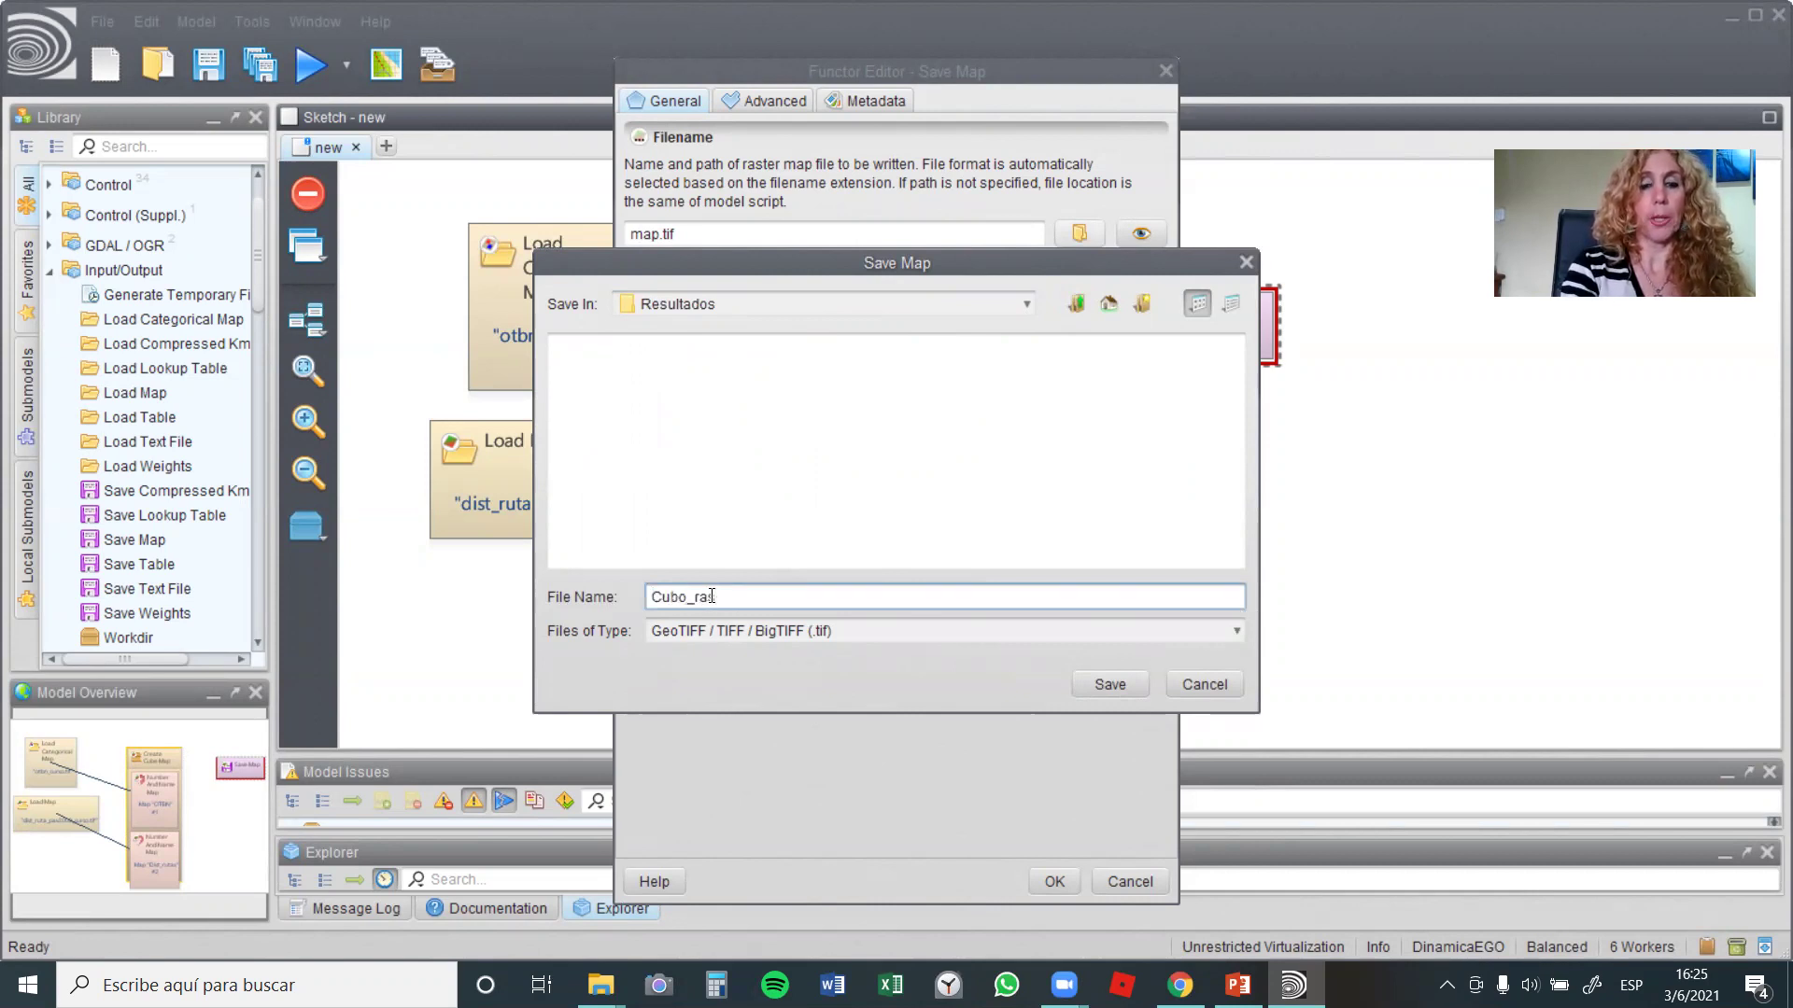
text(ter)
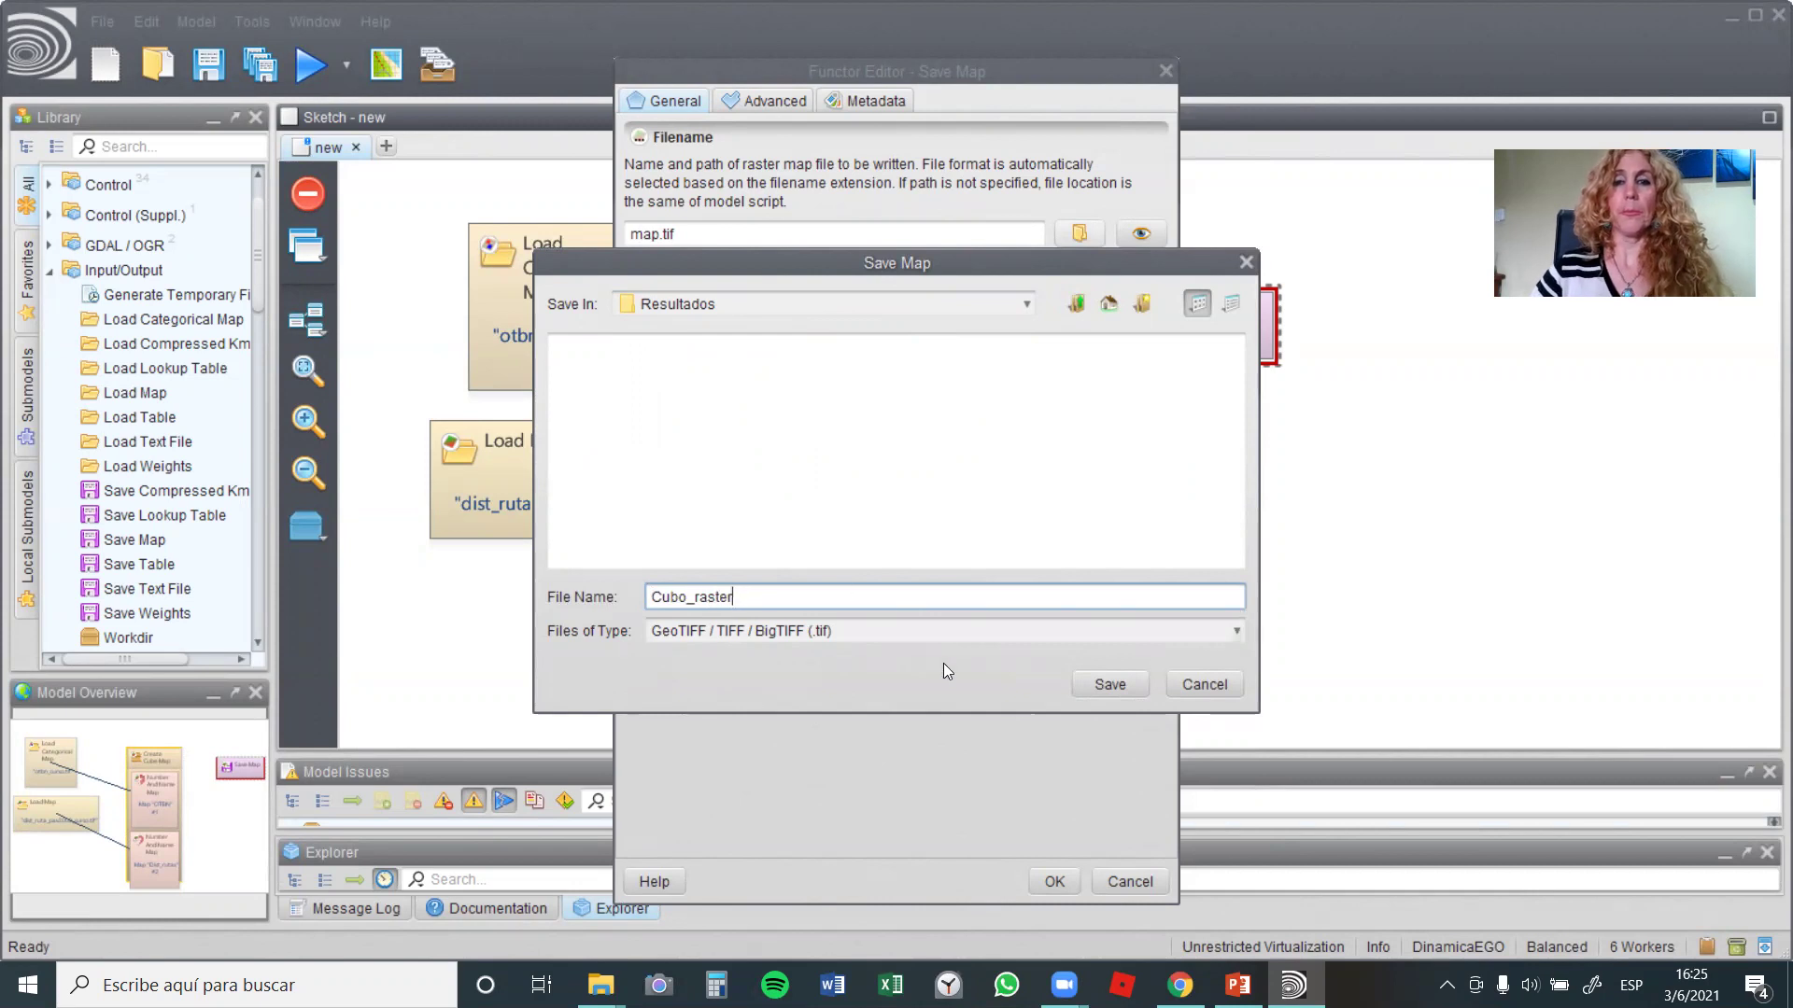
click(1106, 678)
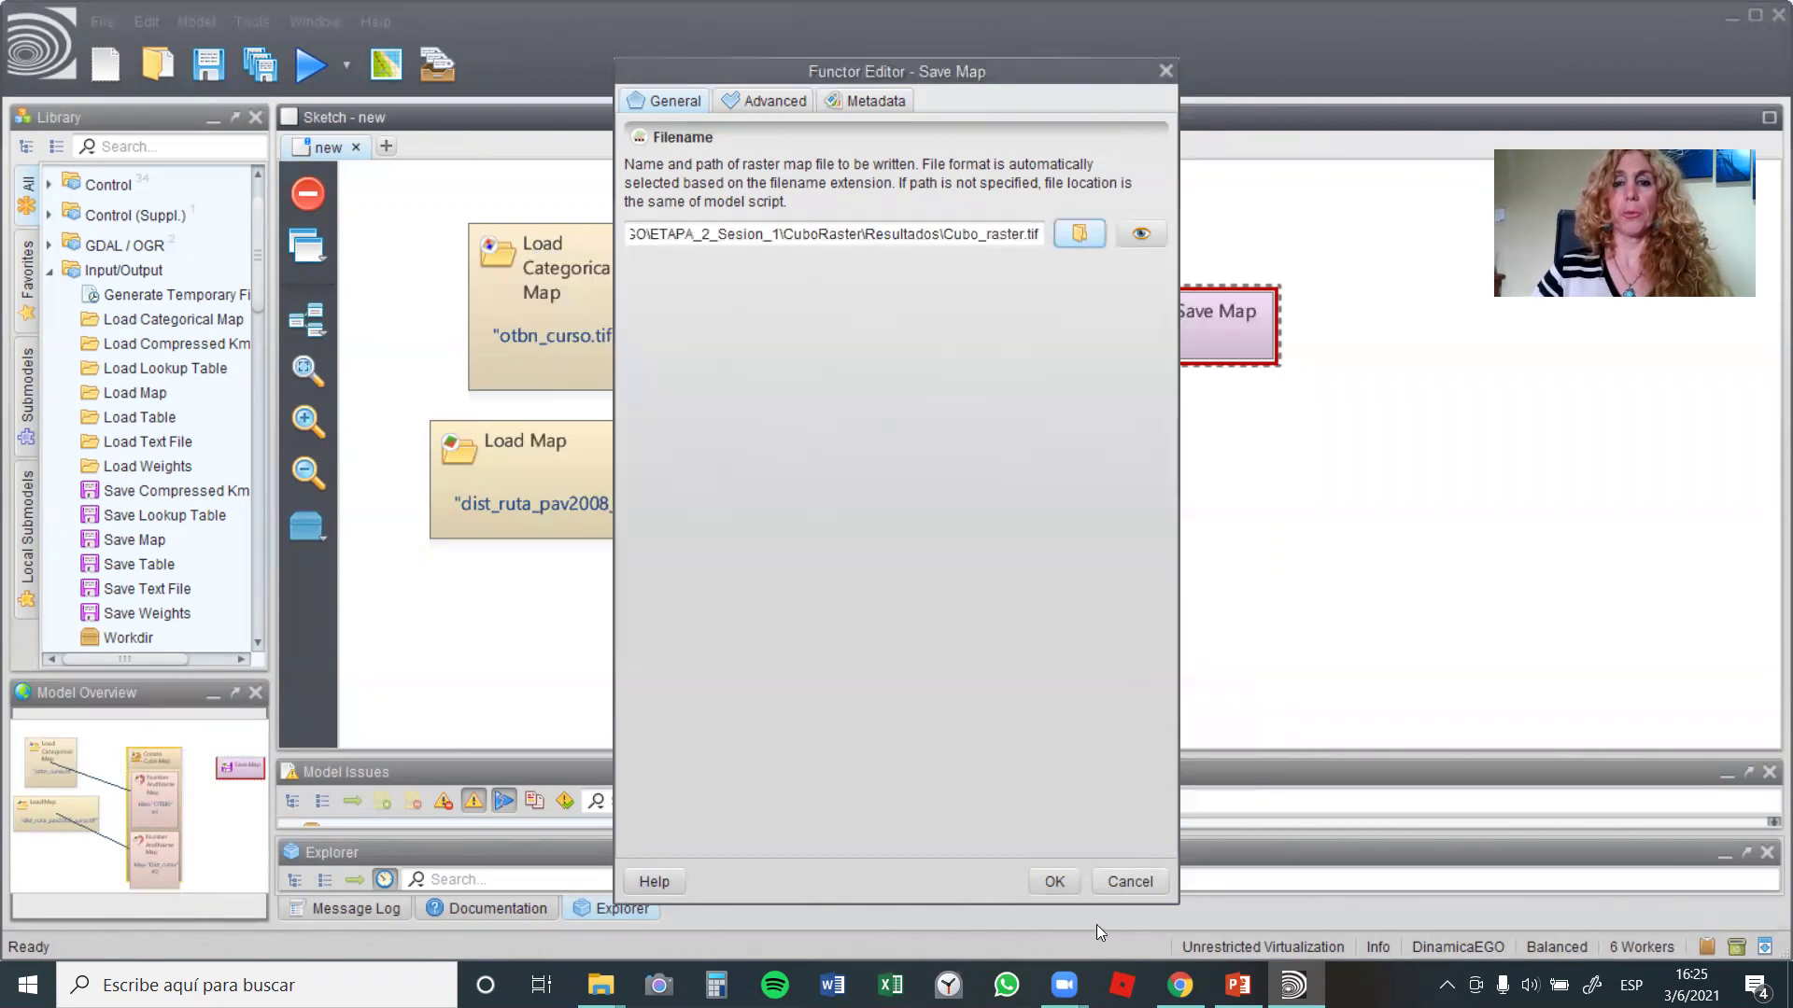
click(1055, 882)
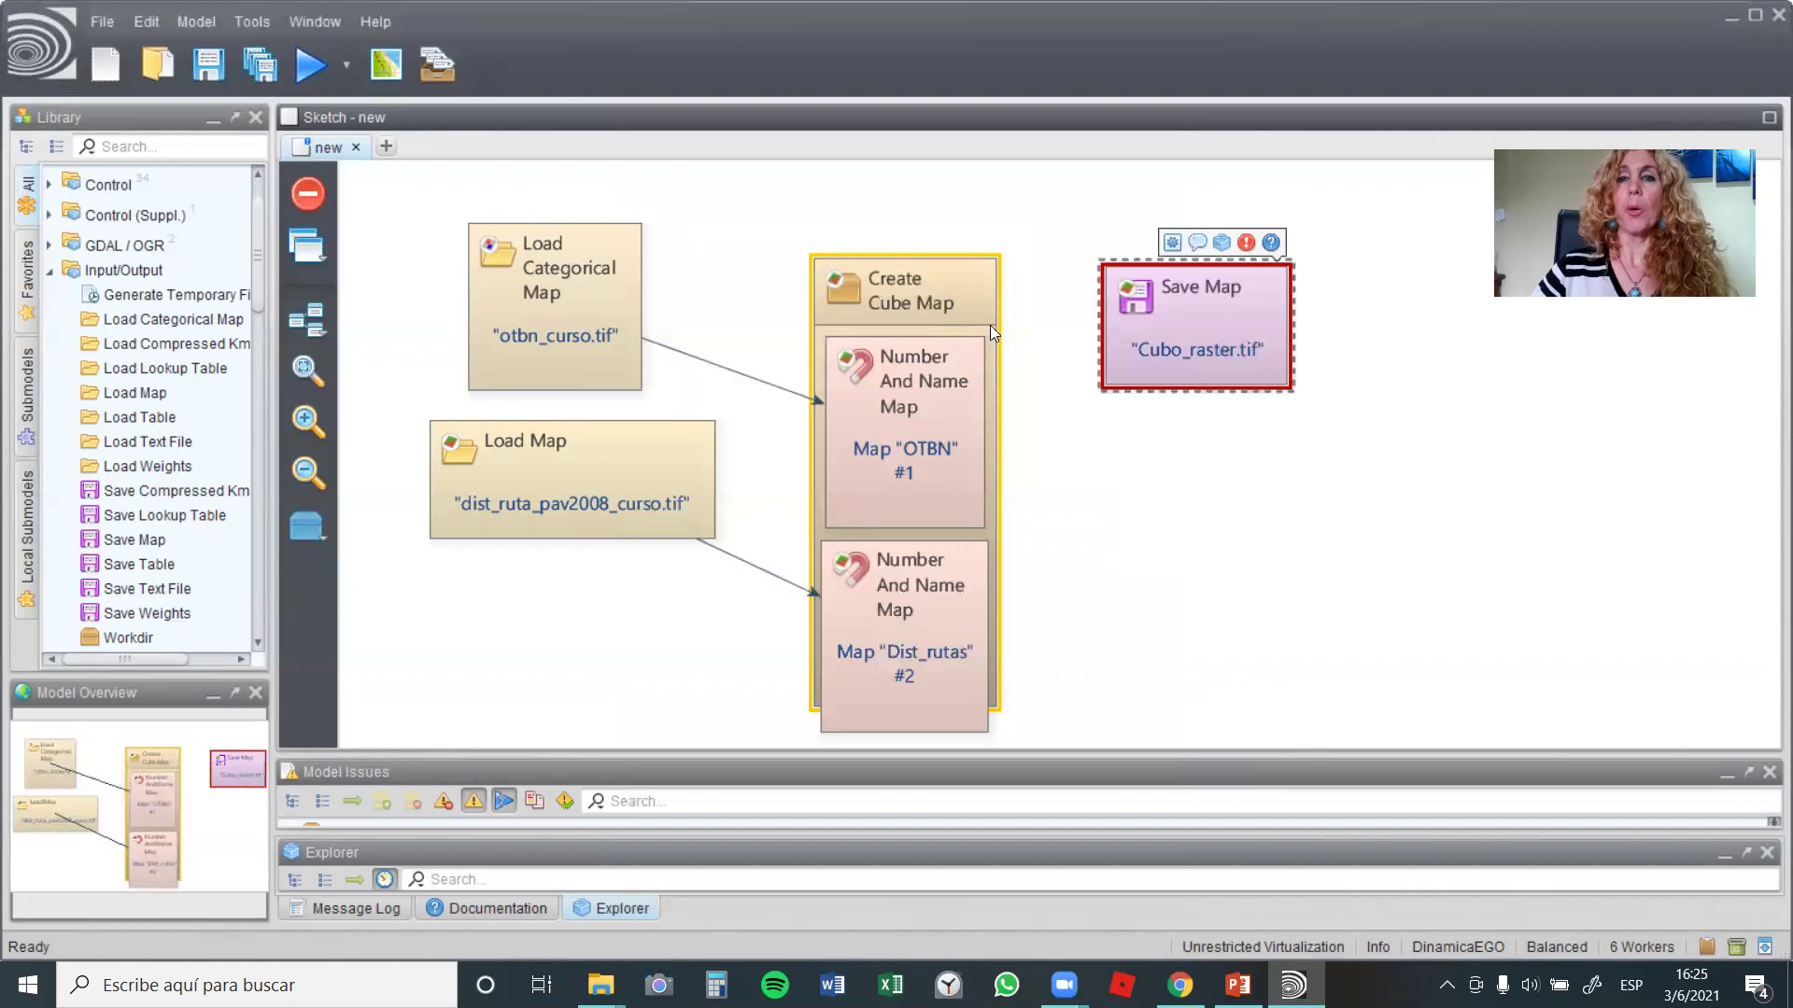
Step: Select the Create Cube Map container in the sketch
mouse_move(968, 310)
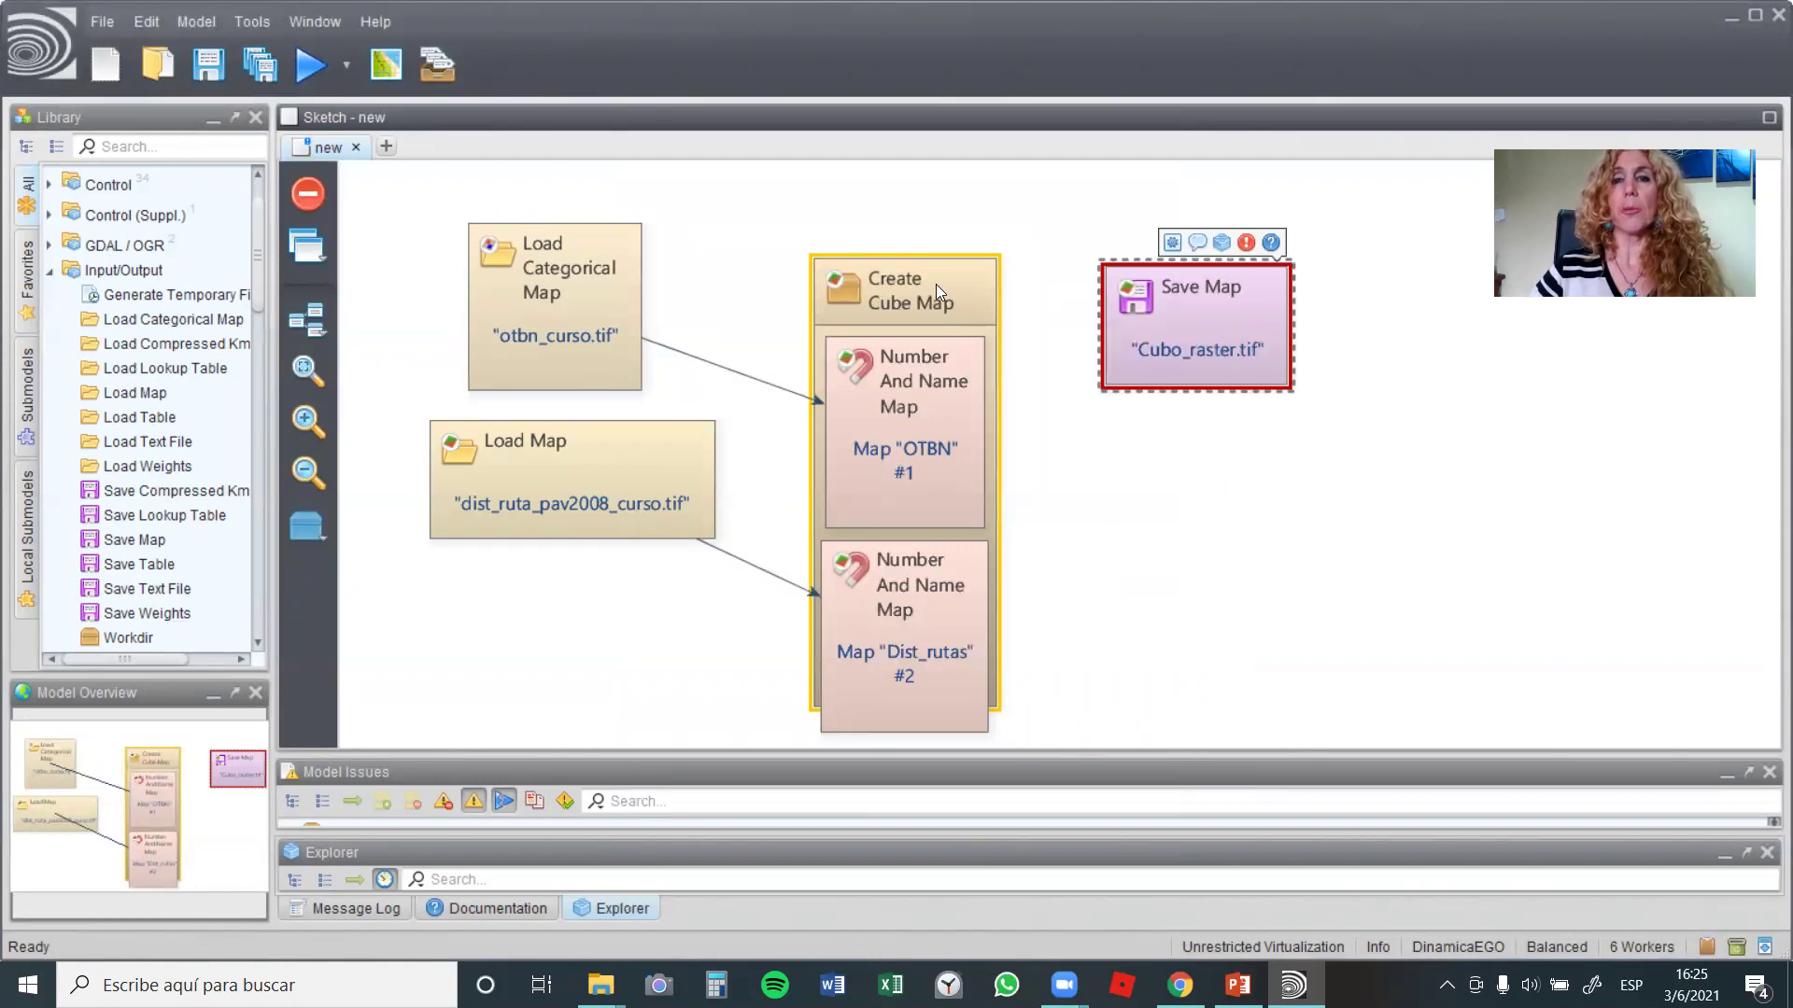
click(935, 284)
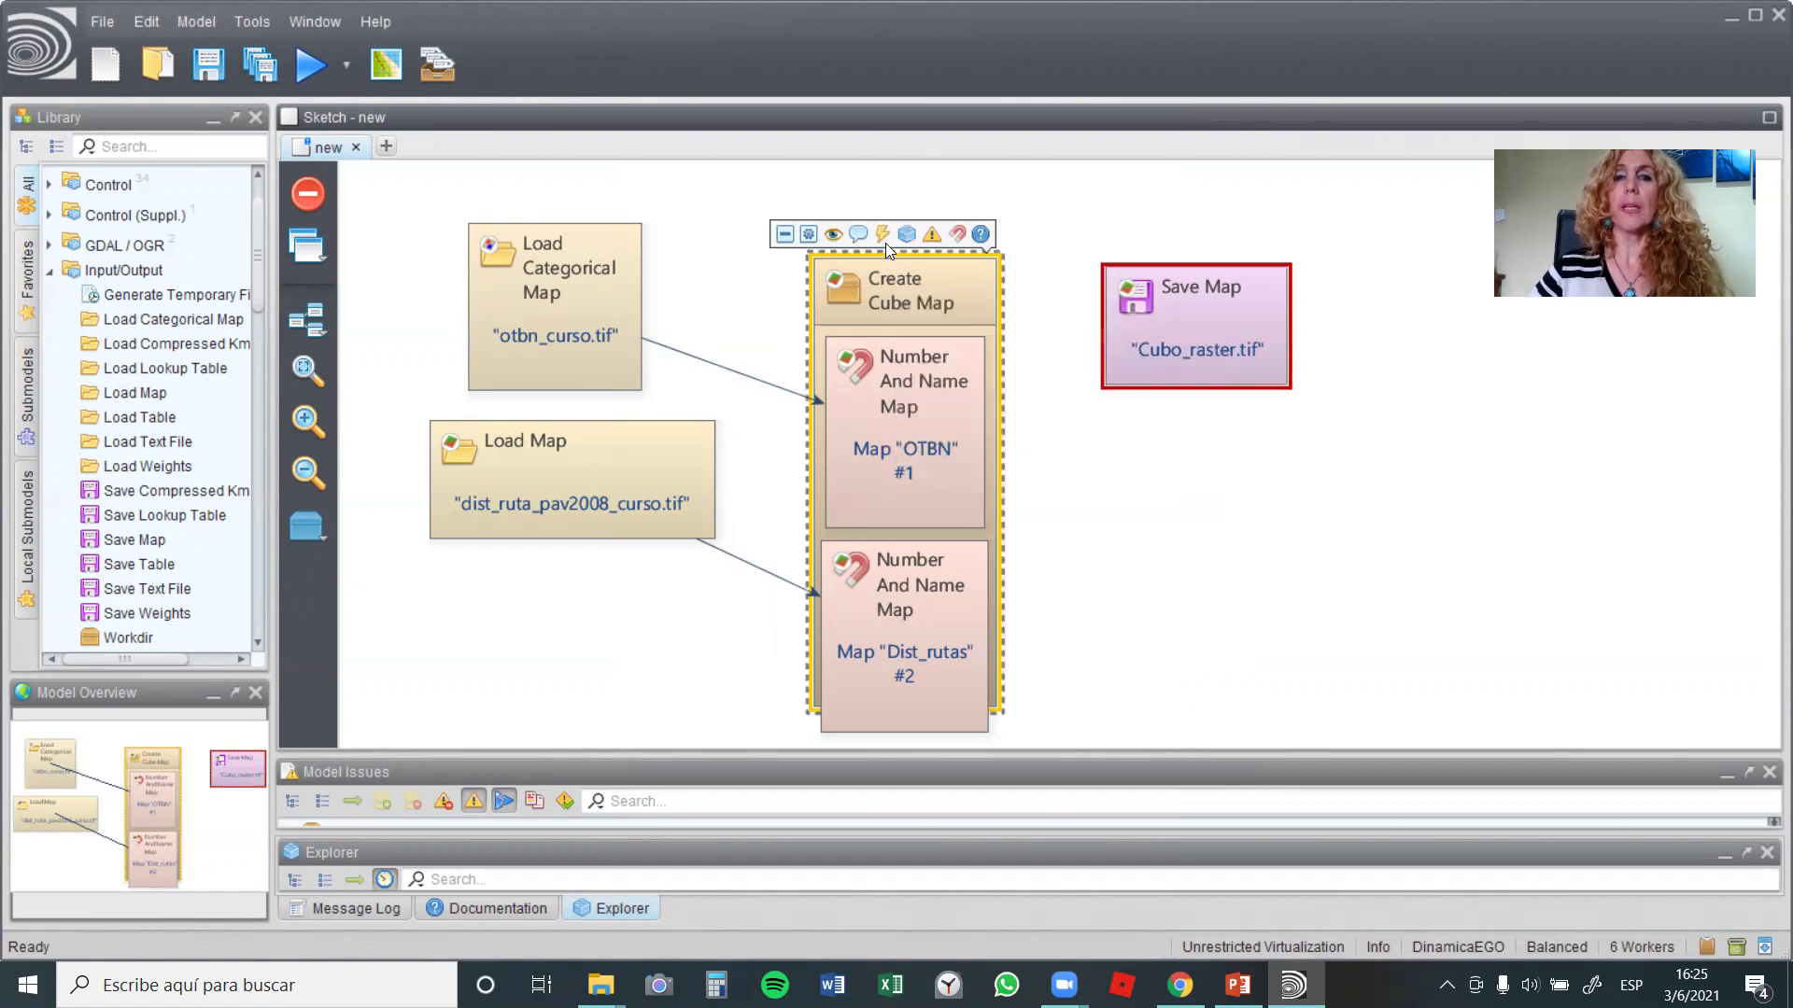